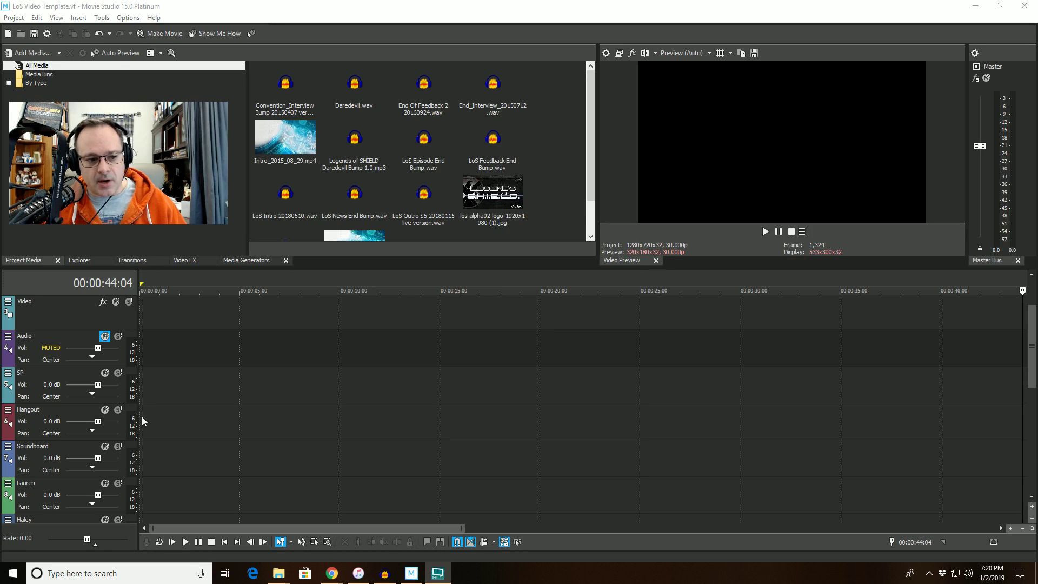
# Step: Set the Soundboard track's volume to -3.0 dB and place the timeline cursor at 00:00:05:27
pyautogui.click(82, 458)
pyautogui.click(257, 423)
pyautogui.scroll(-4, 258, 424)
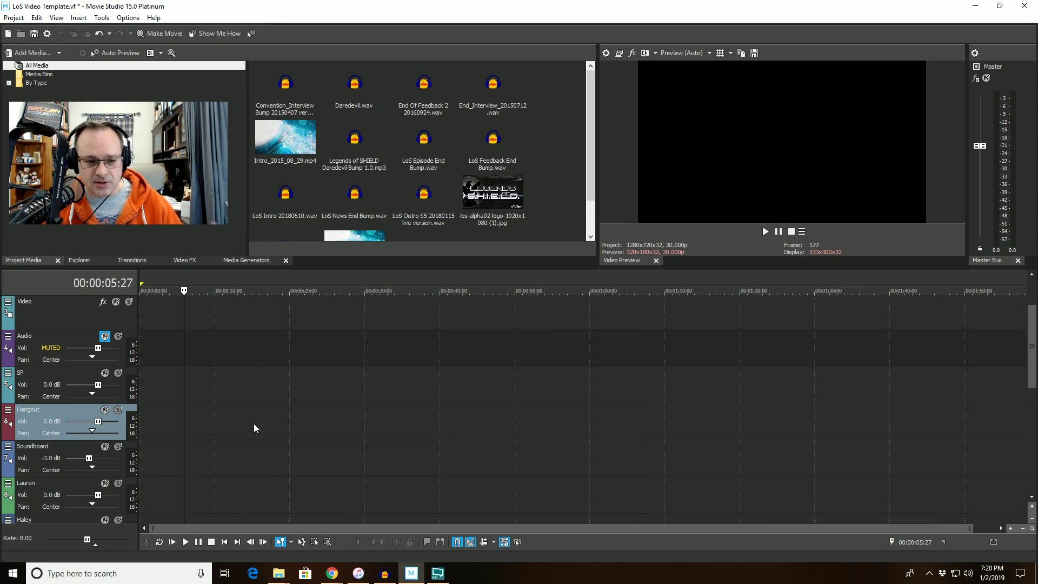
pyautogui.scroll(3, 254, 423)
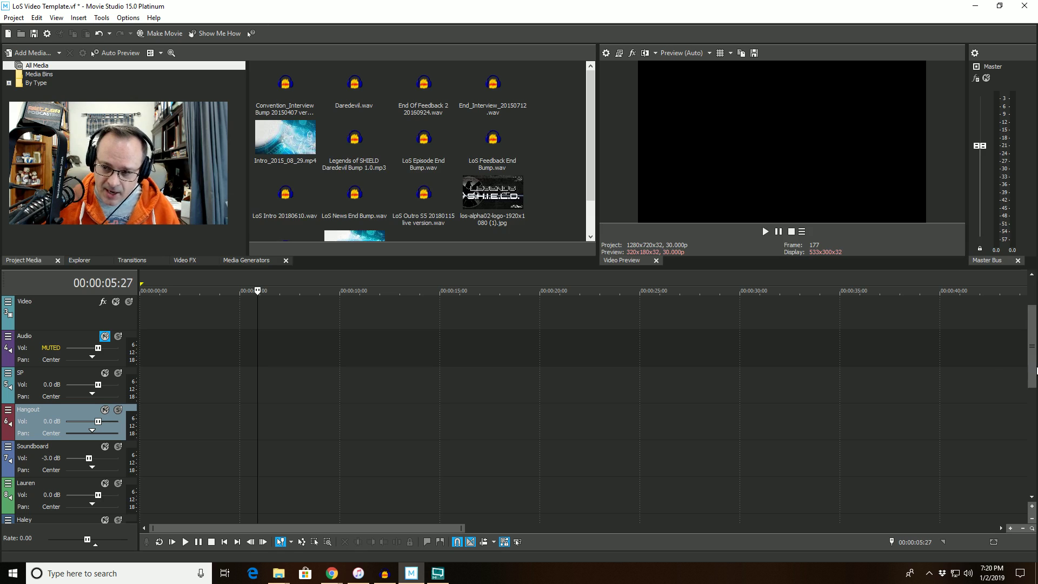
# Step: Look through the template's track list and inspect the GMax plug-in settings in the master audio effects
pyautogui.moveTo(1037, 370); pyautogui.dragTo(1037, 438)
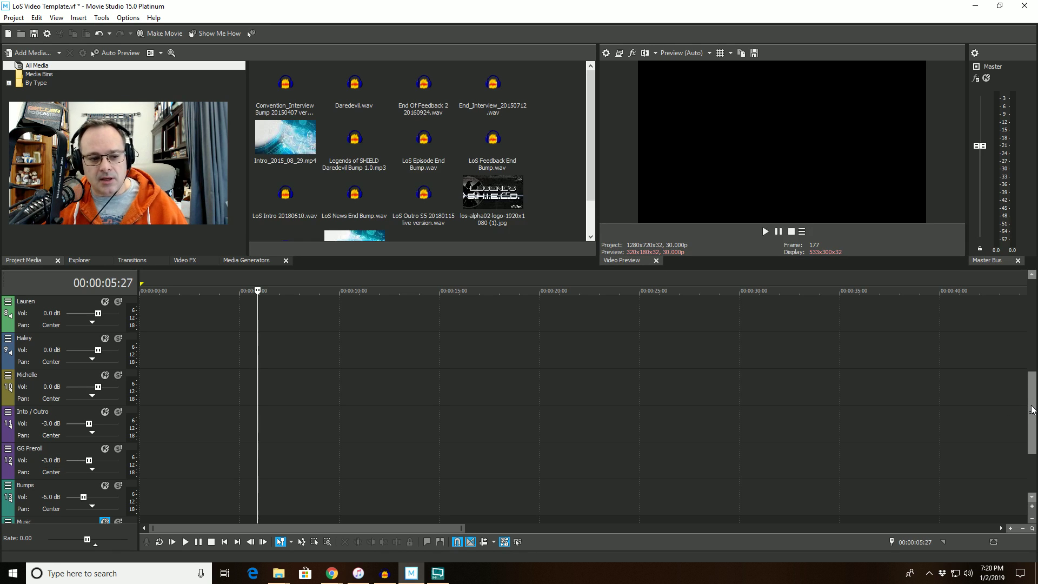
pyautogui.moveTo(1032, 409); pyautogui.dragTo(1032, 317)
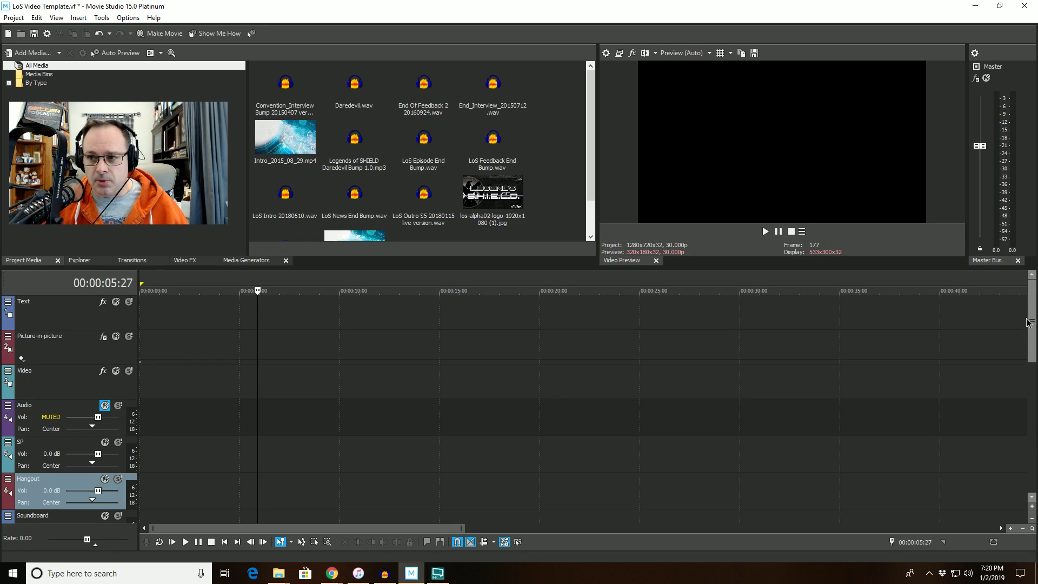
pyautogui.click(976, 79)
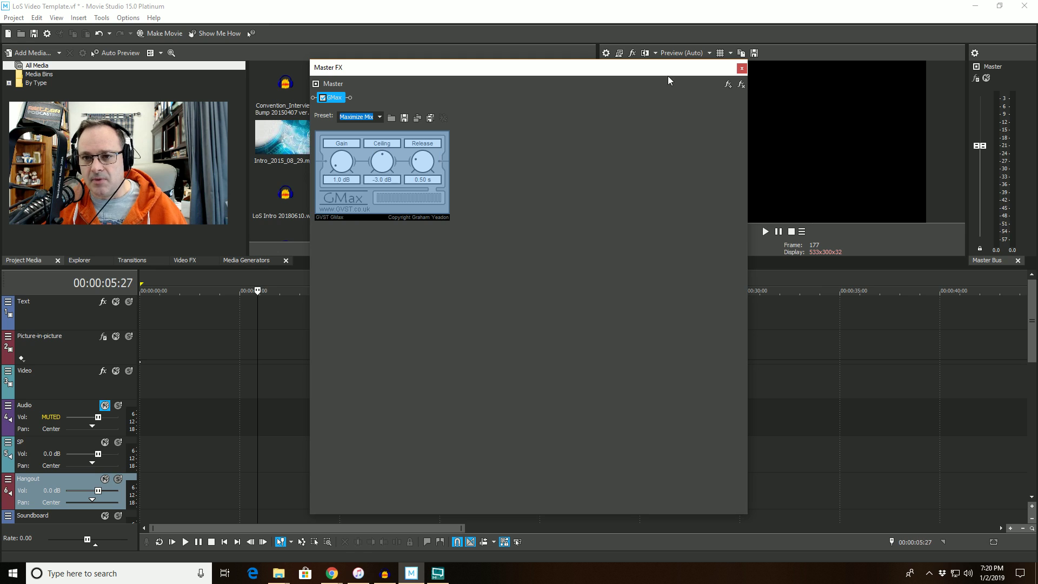
pyautogui.click(742, 68)
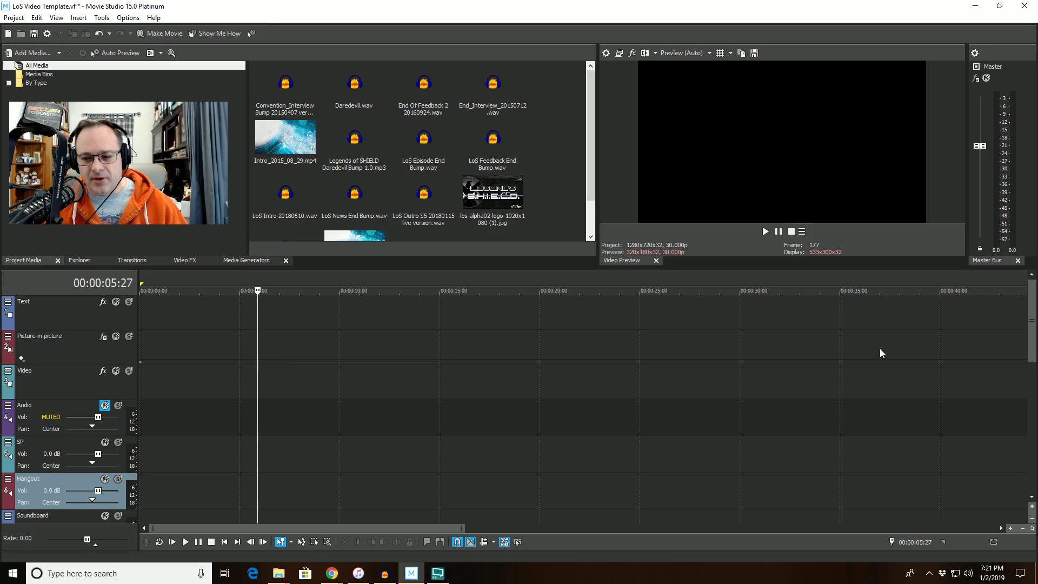
pyautogui.scroll(-1, 21, 292)
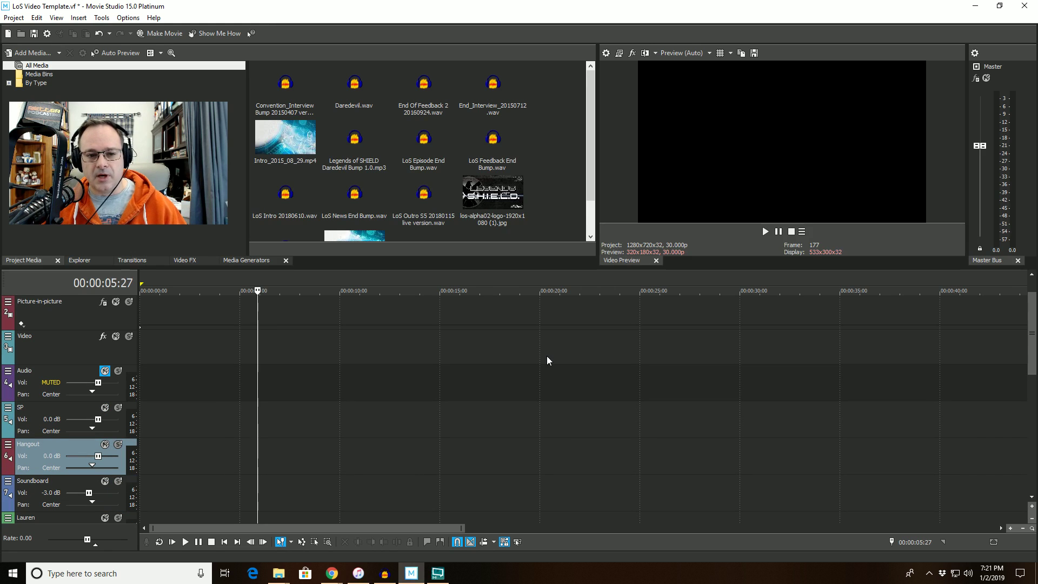
pyautogui.scroll(1, 1032, 324)
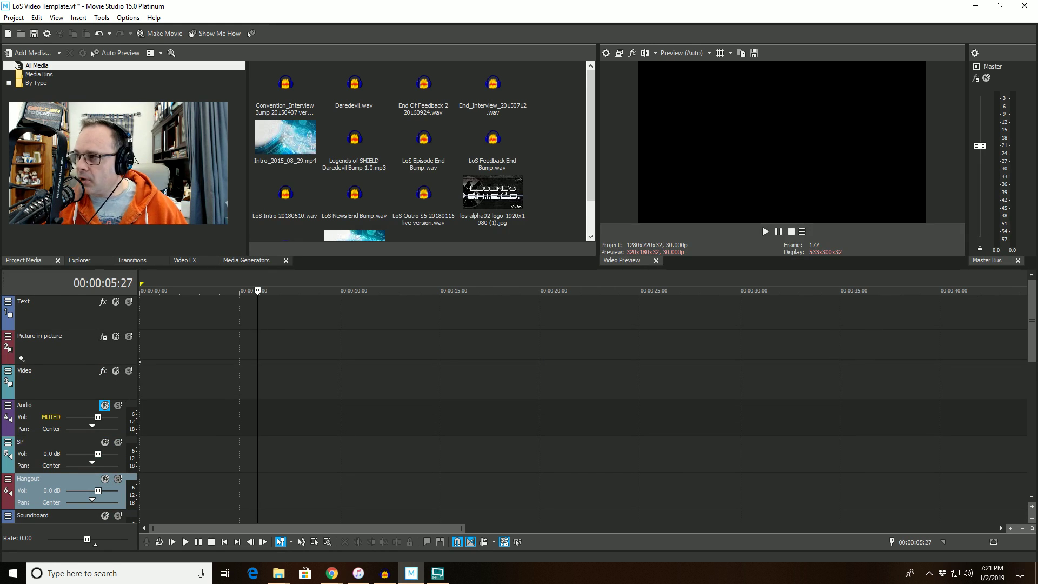
# Step: Add the seven LoS262 audio recordings from the Legends Of SHIELD folder to the project media
pyautogui.moveTo(1037, 109); pyautogui.dragTo(191, 263)
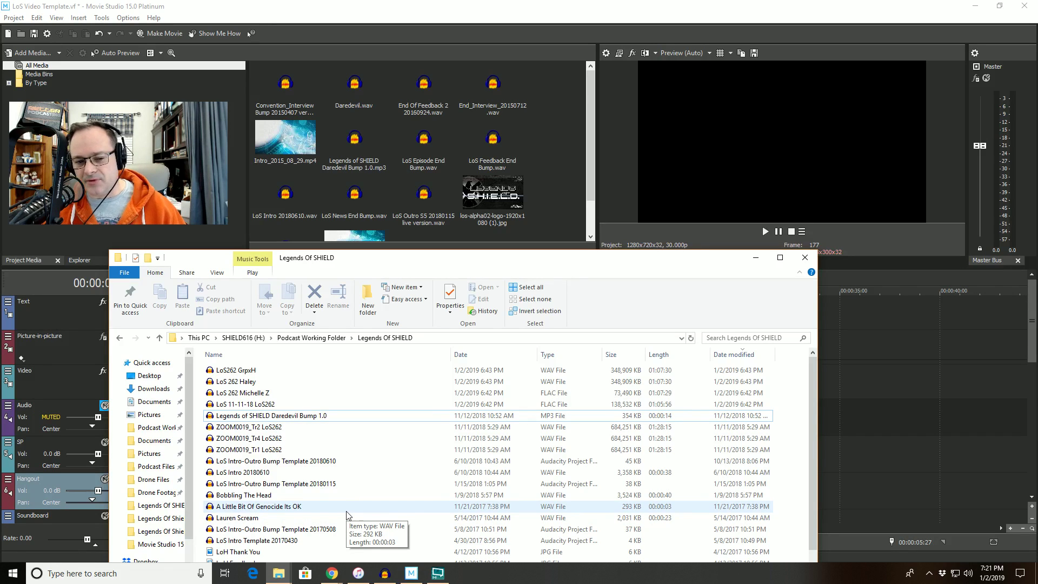
pyautogui.click(326, 456)
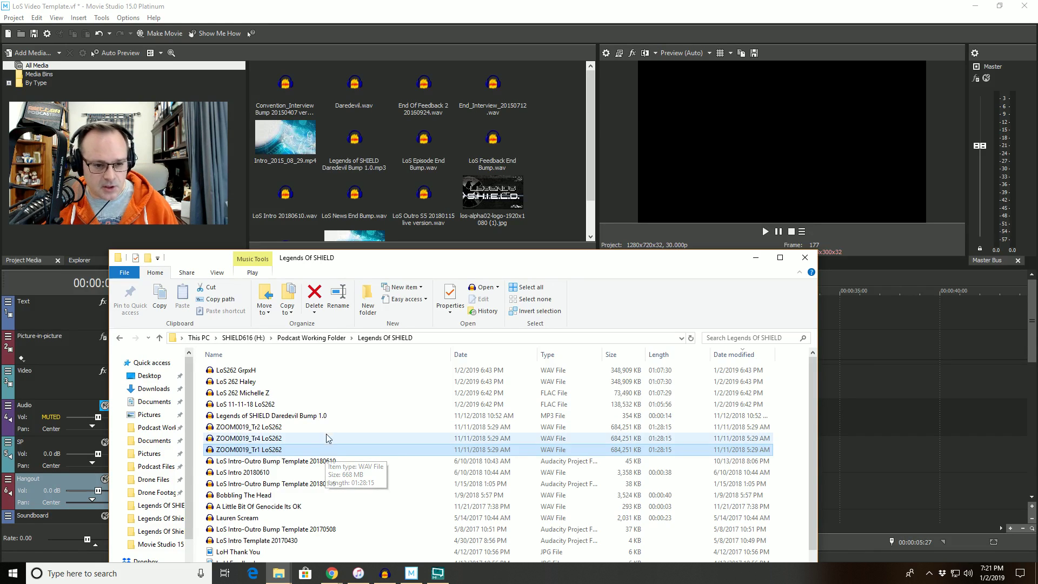
pyautogui.keyDown('ctrl'); pyautogui.click(308, 427); pyautogui.keyUp('ctrl')
pyautogui.keyDown('ctrl'); pyautogui.click(305, 437); pyautogui.keyUp('ctrl')
pyautogui.keyDown('ctrl'); pyautogui.click(300, 404); pyautogui.keyUp('ctrl')
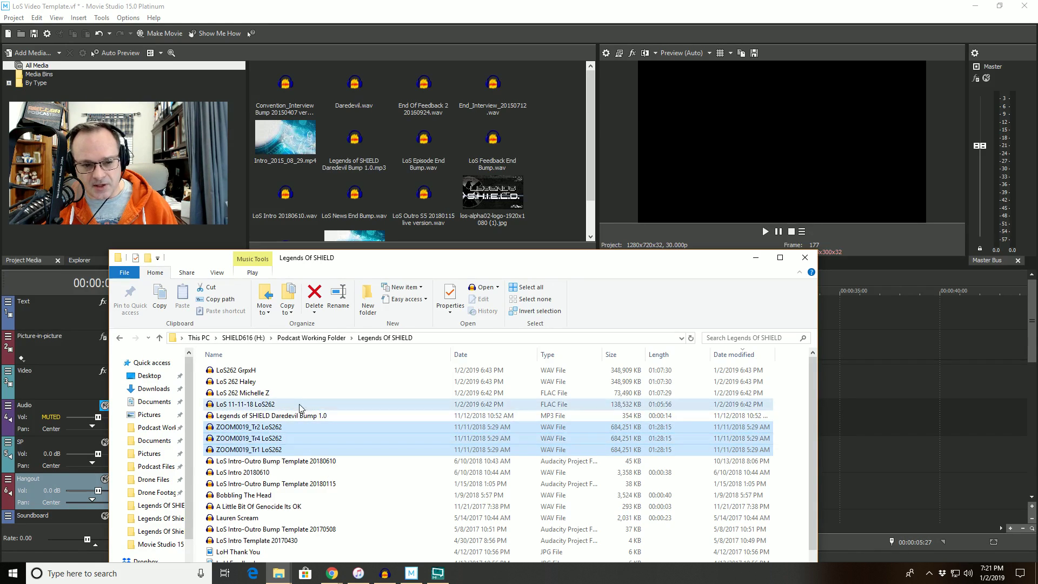
pyautogui.keyDown('ctrl'); pyautogui.click(293, 393); pyautogui.keyUp('ctrl')
pyautogui.keyDown('ctrl'); pyautogui.click(291, 383); pyautogui.keyUp('ctrl')
pyautogui.keyDown('ctrl'); pyautogui.click(291, 371); pyautogui.keyUp('ctrl')
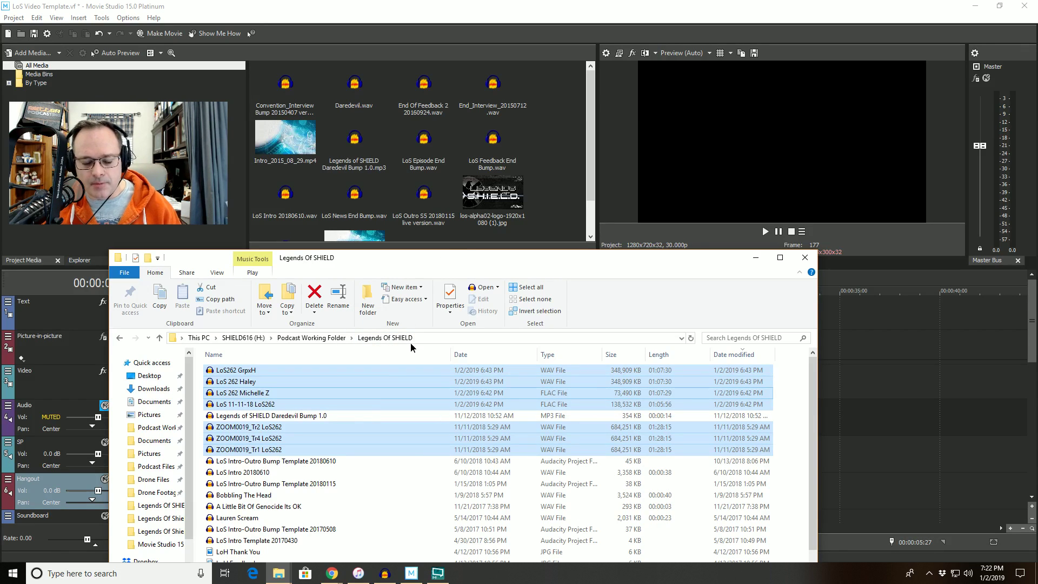
pyautogui.moveTo(412, 373); pyautogui.dragTo(445, 160)
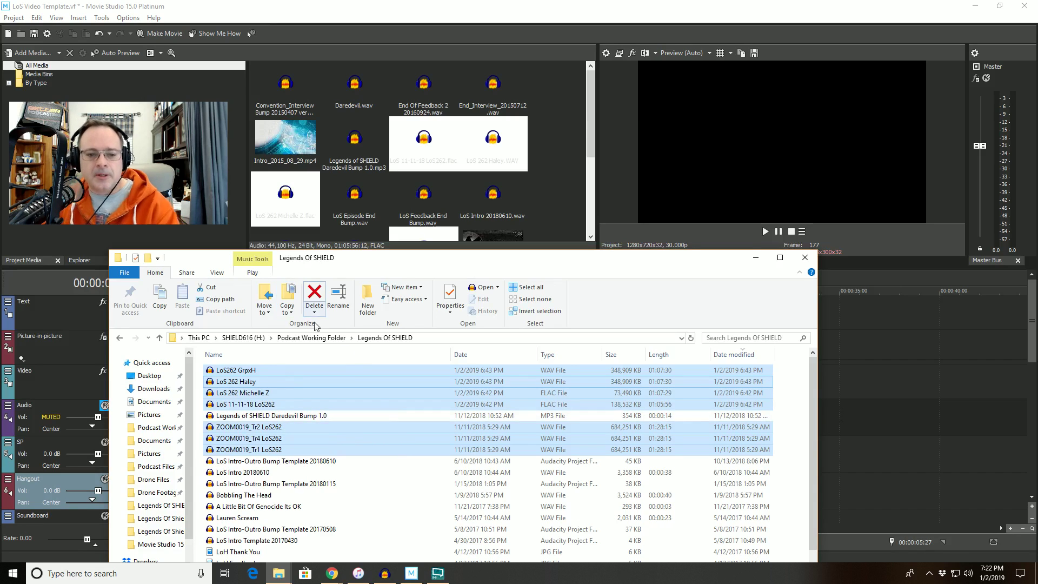
pyautogui.click(243, 337)
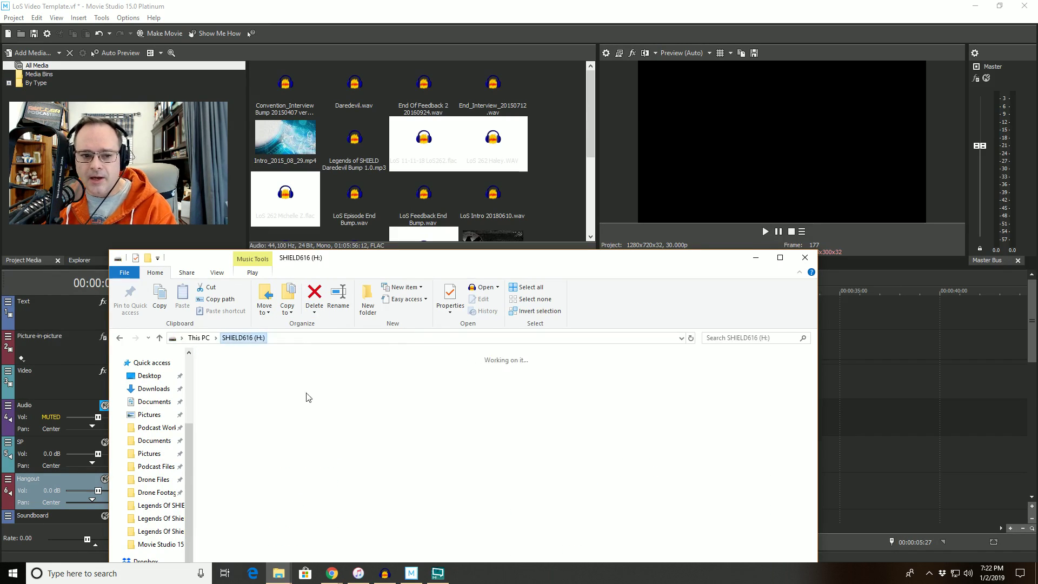
pyautogui.doubleClick(414, 407)
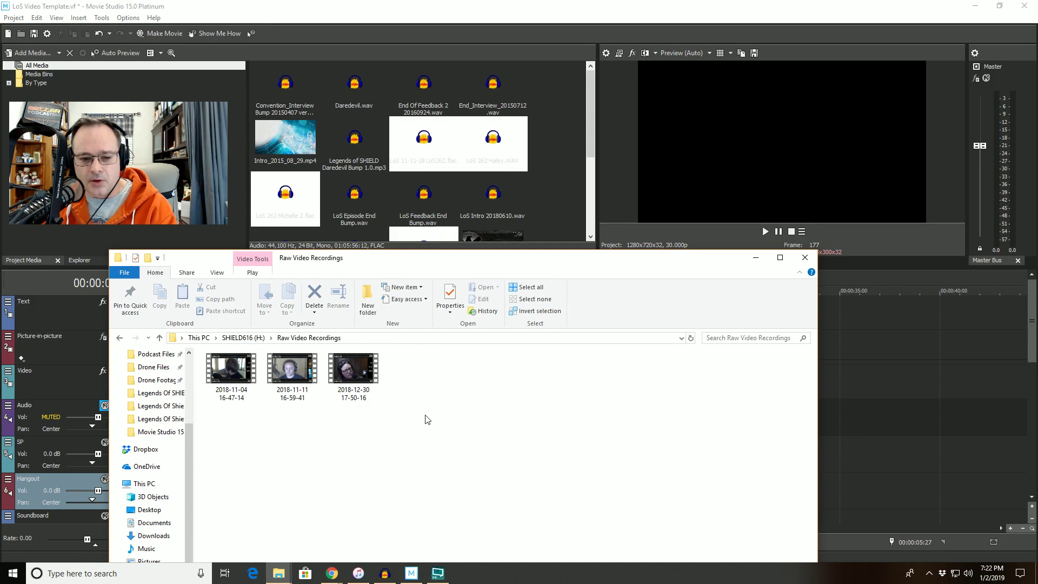
pyautogui.click(297, 377)
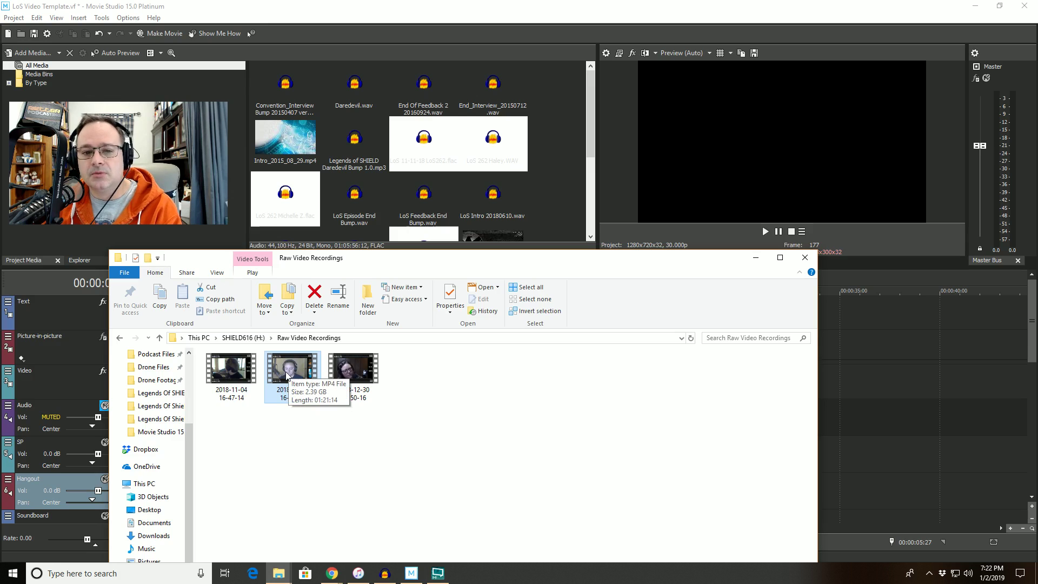
pyautogui.moveTo(285, 376); pyautogui.dragTo(400, 192)
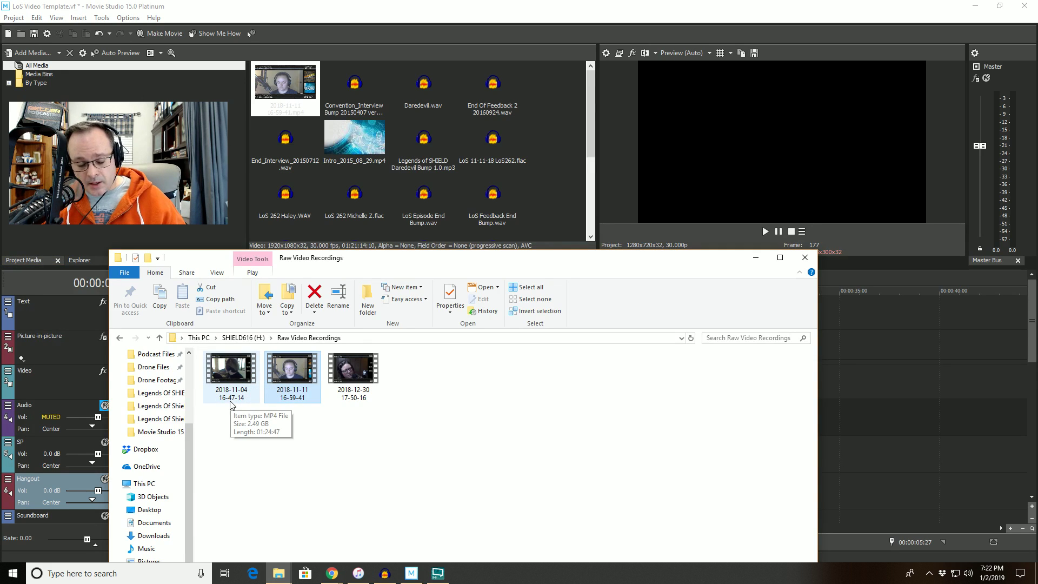
pyautogui.click(233, 384)
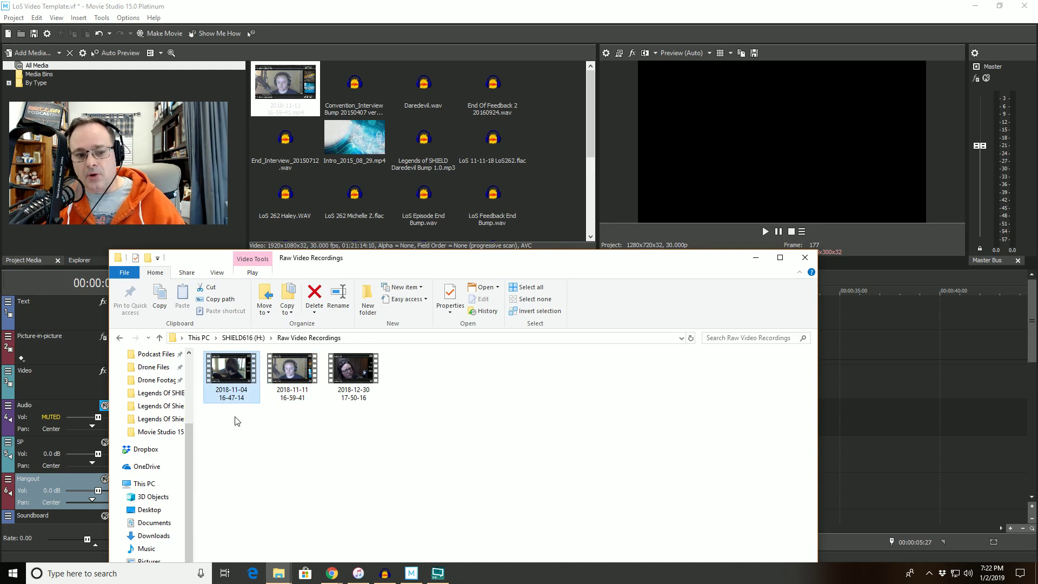
pyautogui.click(354, 378)
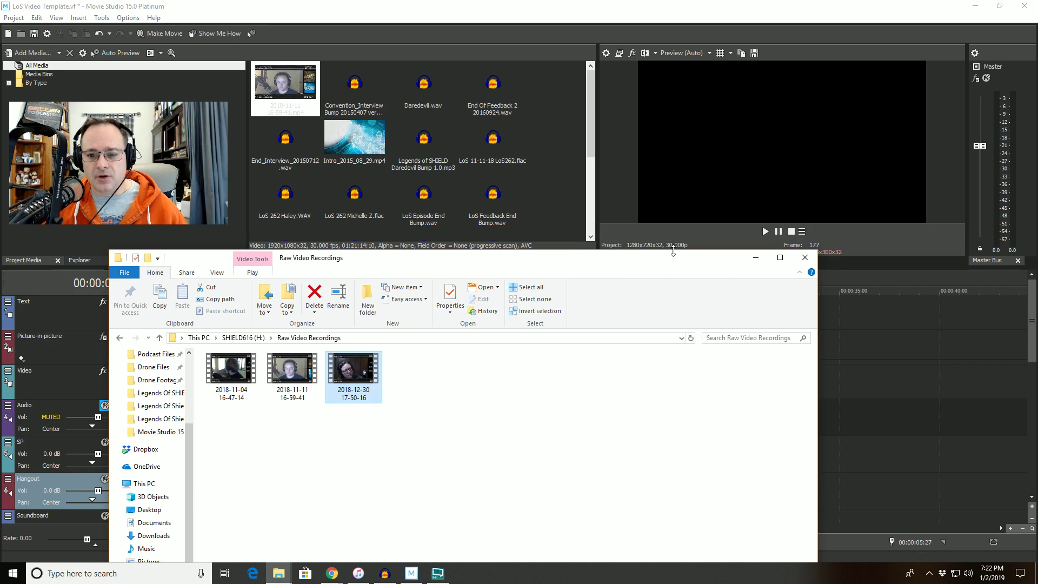
pyautogui.moveTo(673, 251); pyautogui.dragTo(1037, 86)
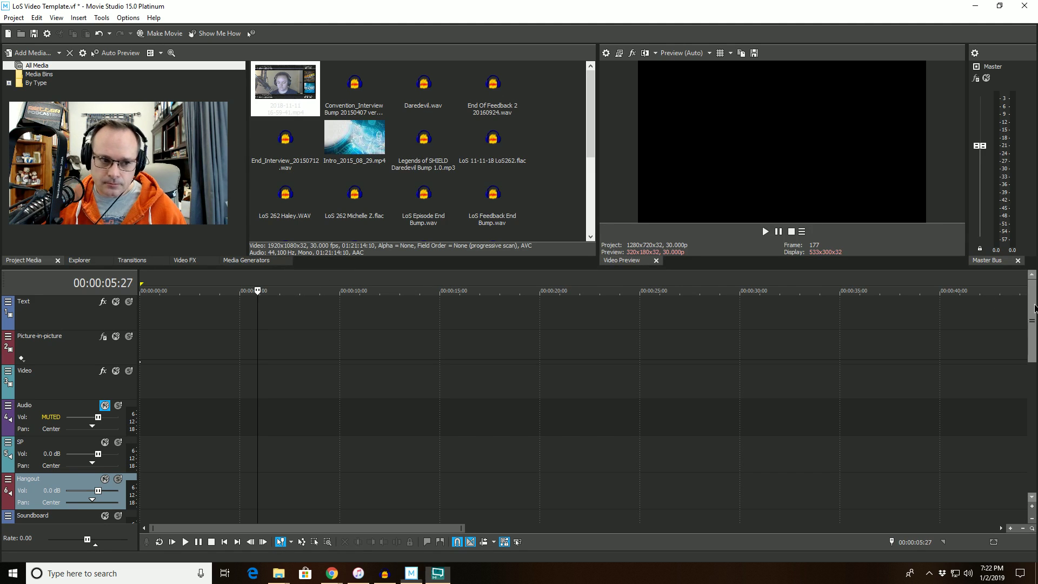
# Step: Place ZOOM0019_Tr1 LoS262.WAV on the SP track at the start of the timeline
pyautogui.moveTo(1033, 309); pyautogui.dragTo(1033, 328)
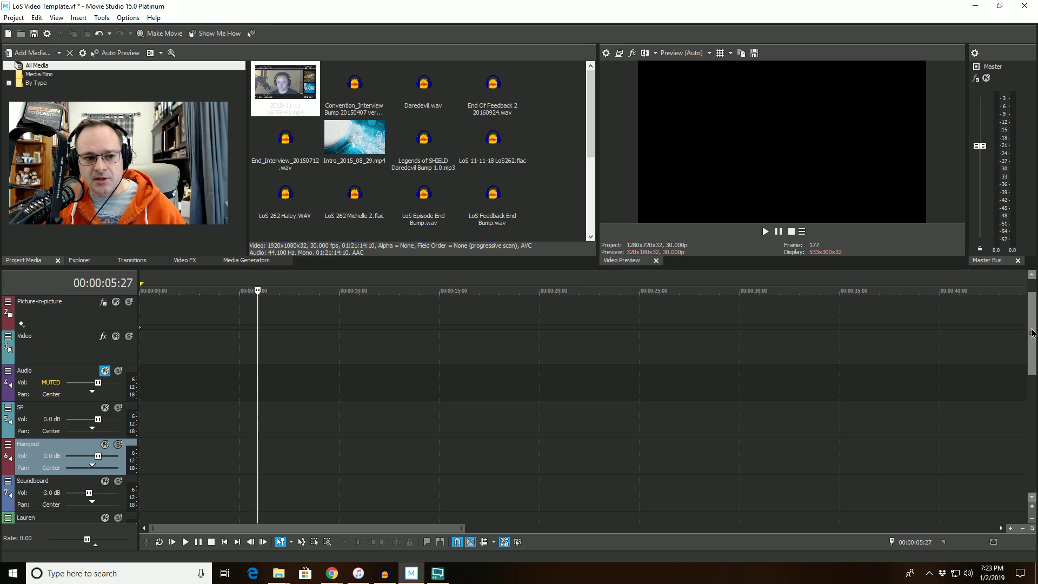
pyautogui.moveTo(287, 85)
pyautogui.mouseDown()
pyautogui.moveTo(280, 240)
pyautogui.moveTo(213, 349)
pyautogui.moveTo(195, 349)
pyautogui.moveTo(291, 66)
pyautogui.moveTo(285, 92)
pyautogui.mouseUp()
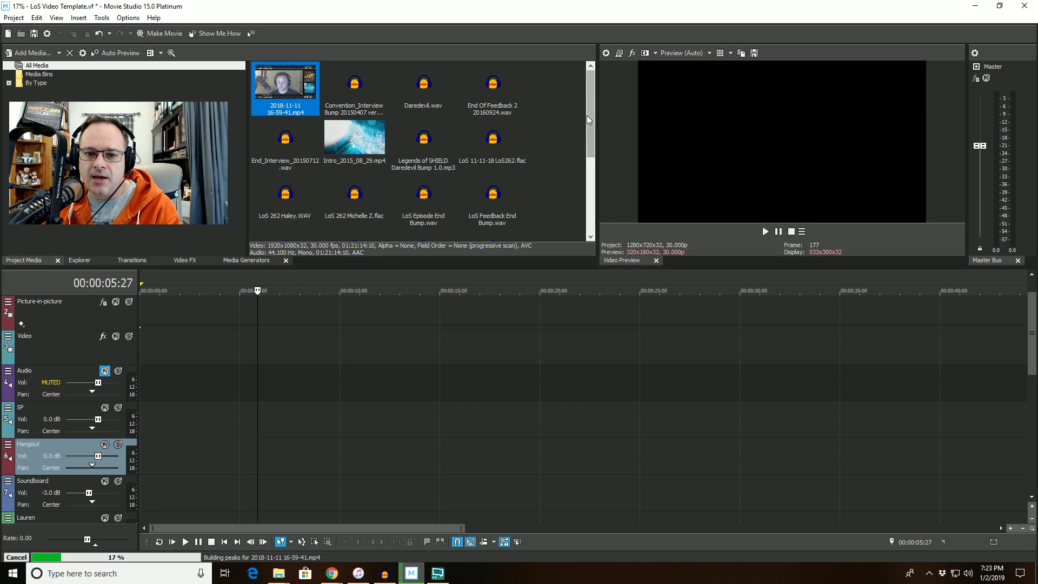
pyautogui.moveTo(588, 107); pyautogui.dragTo(593, 189)
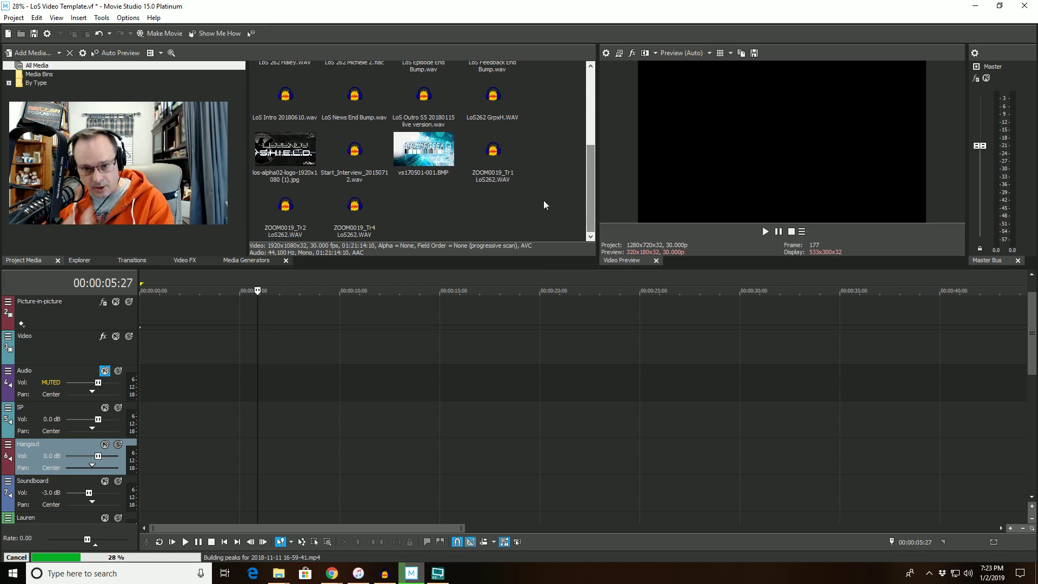
pyautogui.click(495, 156)
pyautogui.moveTo(496, 155); pyautogui.dragTo(135, 415)
pyautogui.hscroll(15, 512, 339)
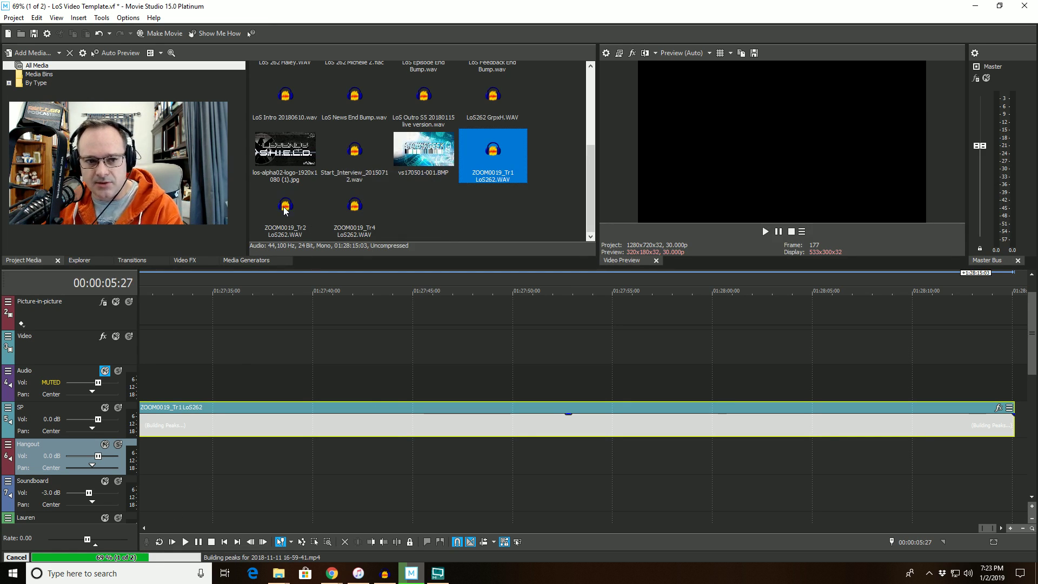
# Step: Place ZOOM0019_Tr2 LoS262.WAV on the Hangout track and ZOOM0019_Tr4 LoS262.WAV on the Soundboard track, both at the timeline start
pyautogui.moveTo(284, 211); pyautogui.dragTo(81, 457)
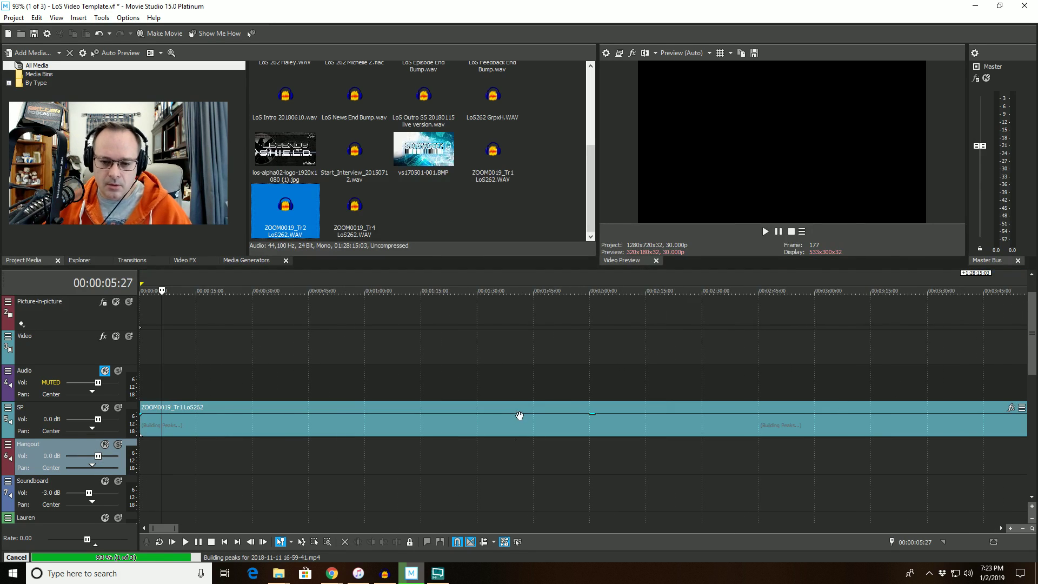
pyautogui.scroll(-10, 521, 417)
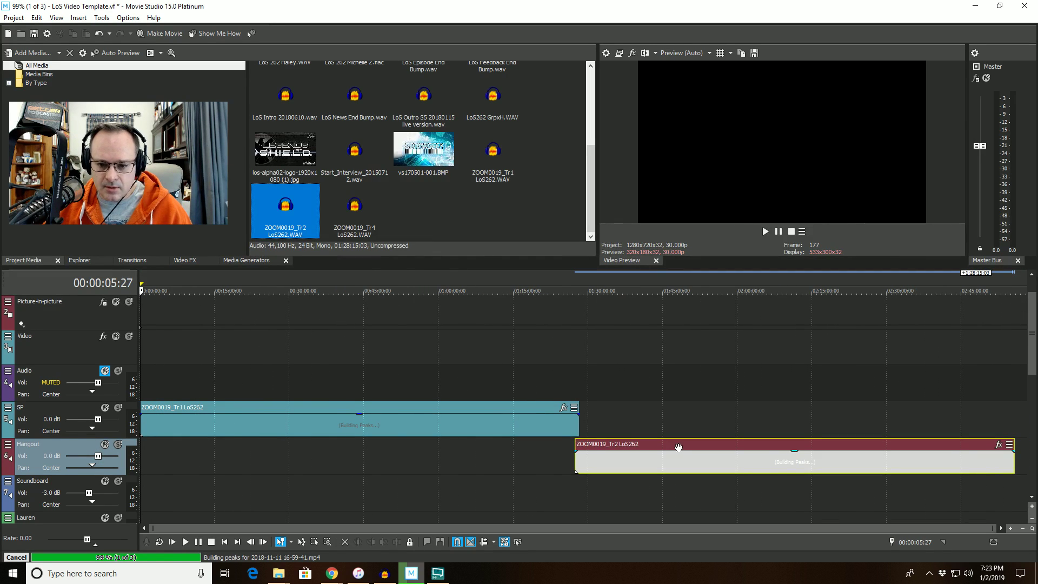
pyautogui.moveTo(678, 448); pyautogui.dragTo(120, 459)
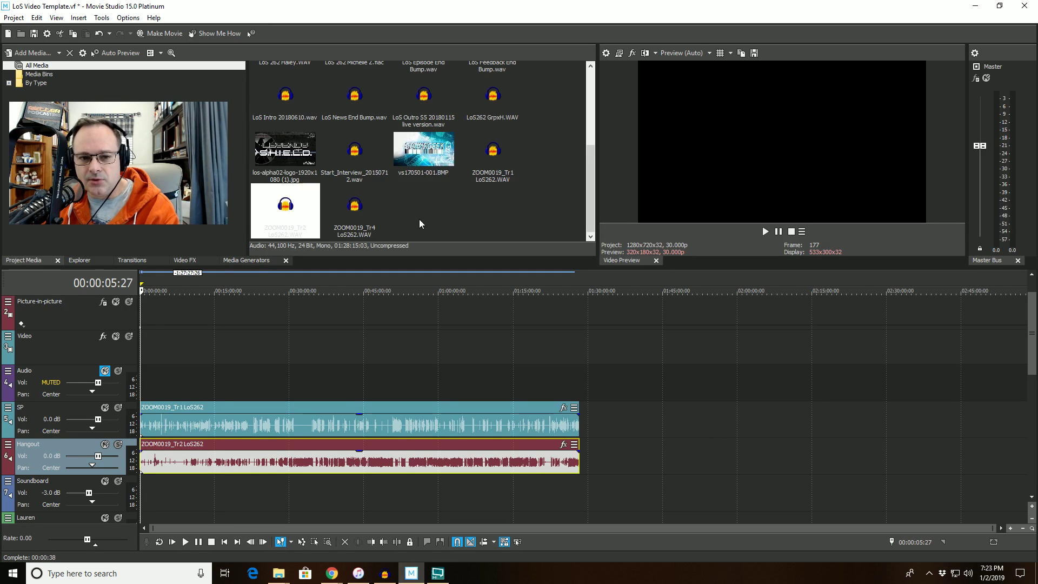
pyautogui.moveTo(354, 207); pyautogui.dragTo(141, 492)
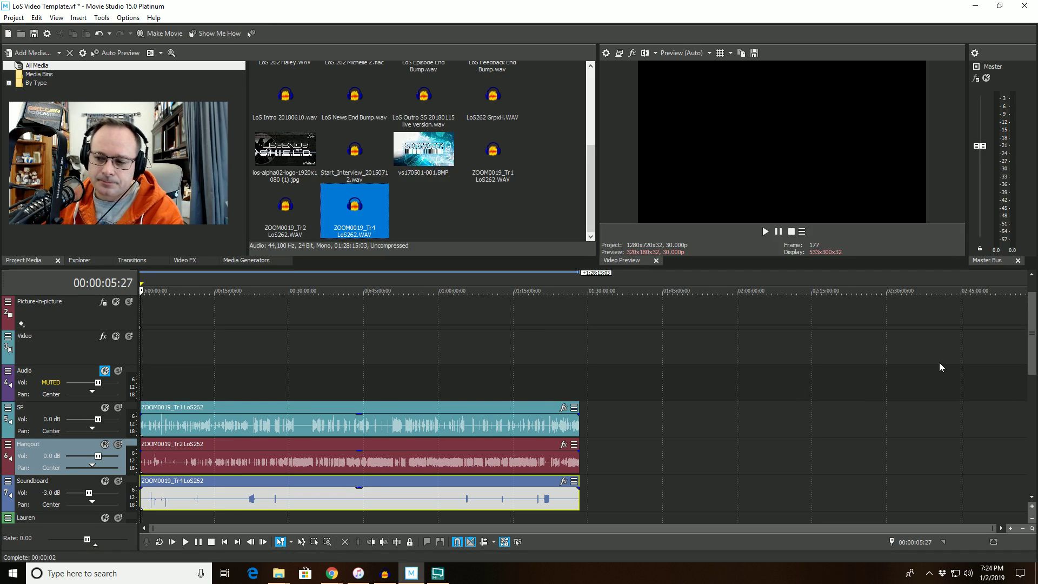
pyautogui.scroll(3, 675, 474)
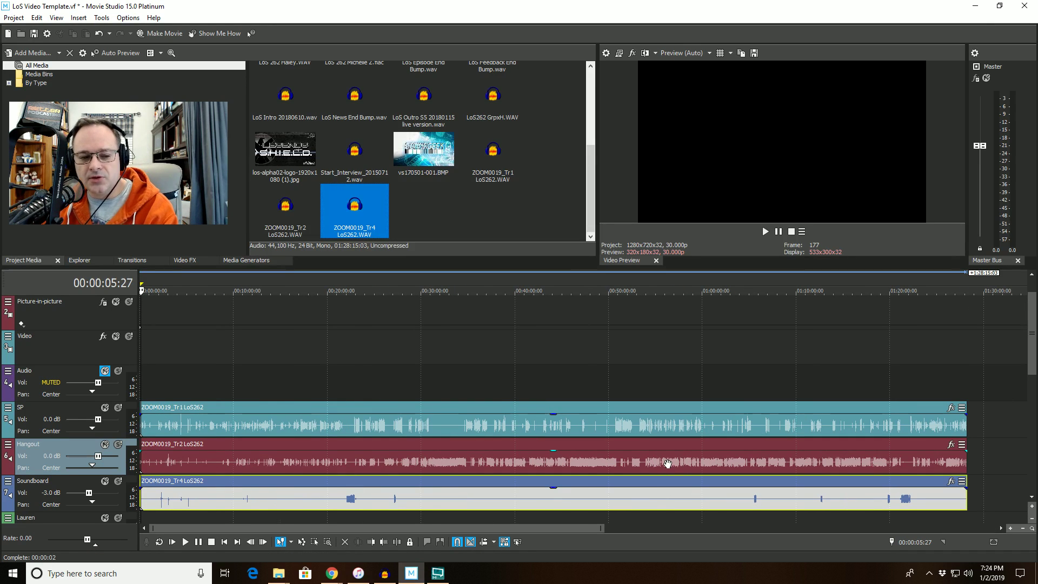
pyautogui.moveTo(591, 188); pyautogui.dragTo(591, 113)
pyautogui.moveTo(286, 82); pyautogui.dragTo(196, 373)
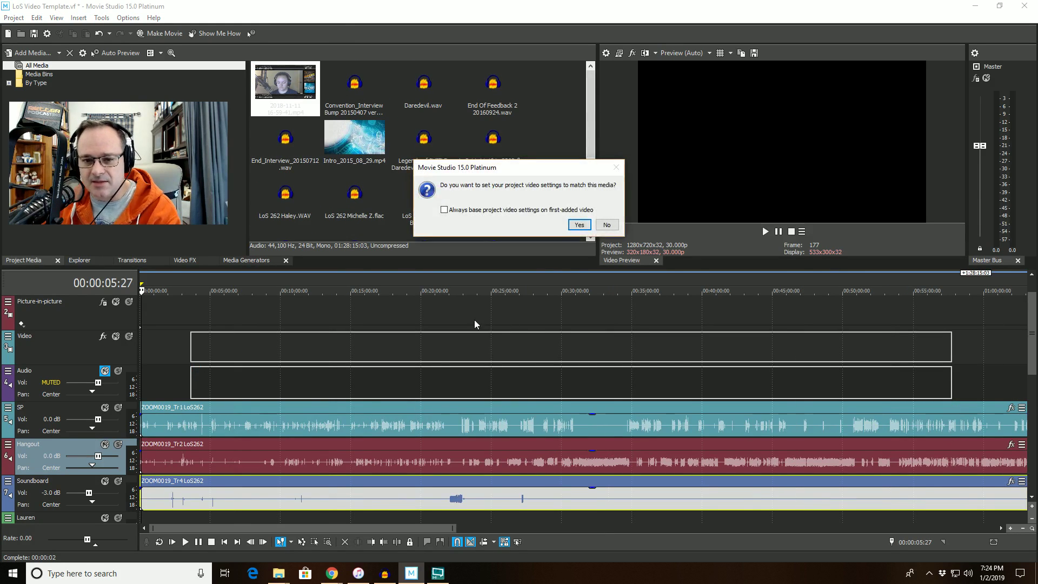
pyautogui.click(579, 226)
pyautogui.scroll(-4, 601, 433)
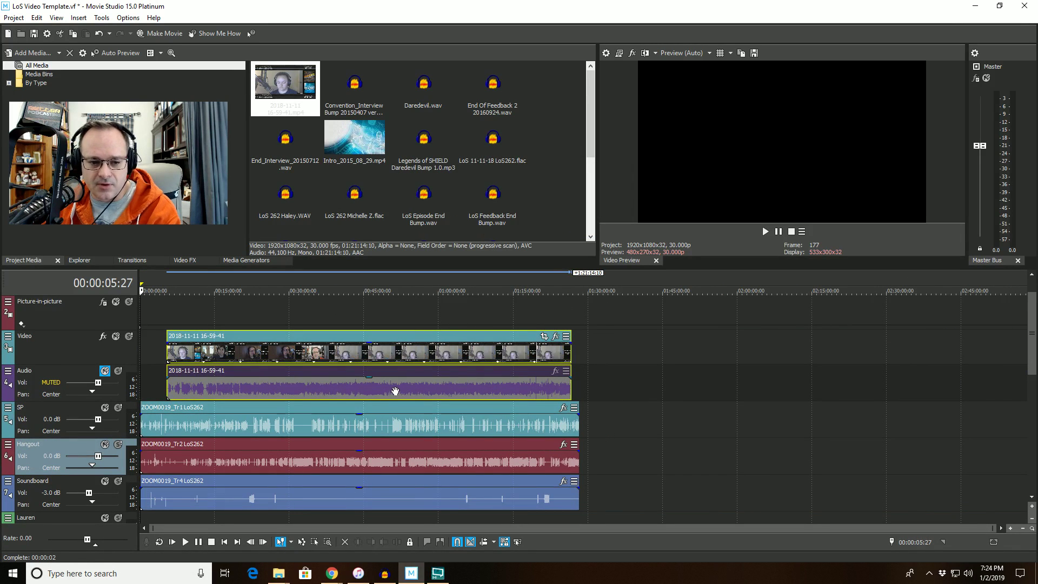
# Step: Shift the video and its audio along the timeline to roughly match the Hangout and Soundboard waveforms around 00:22:02:23
pyautogui.moveTo(391, 388); pyautogui.dragTo(417, 336)
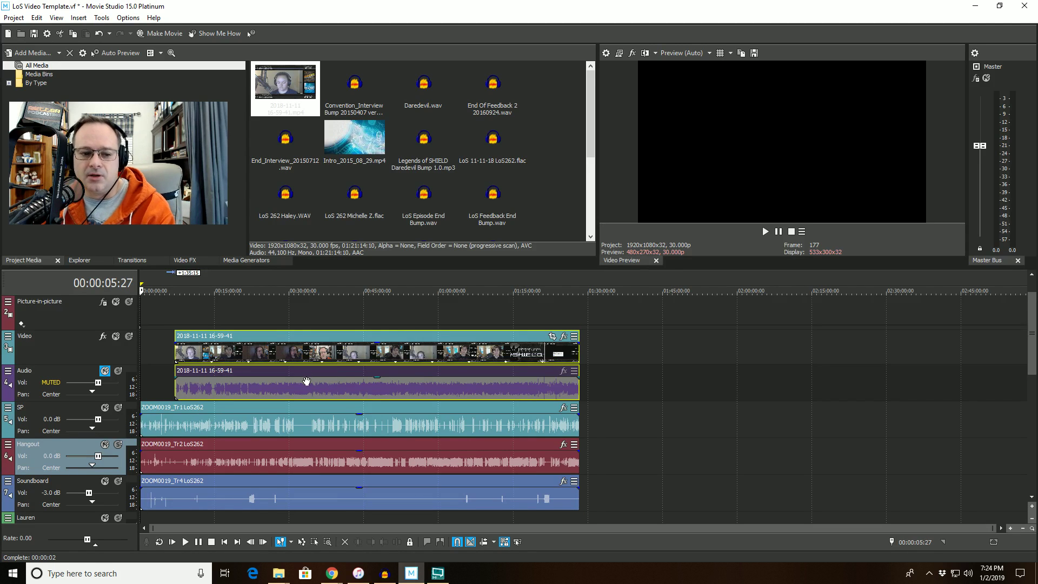
pyautogui.click(213, 287)
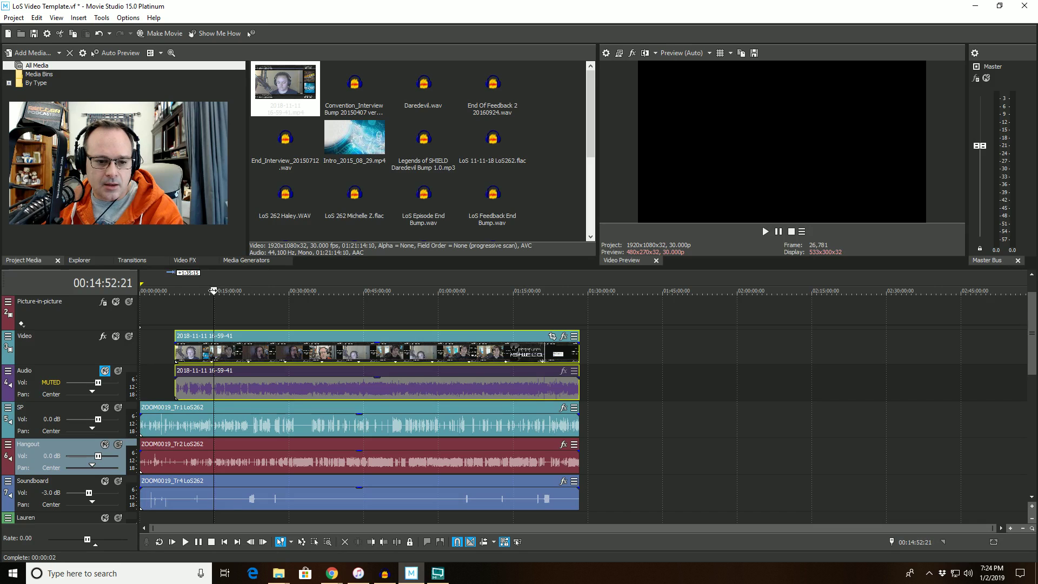
pyautogui.click(249, 290)
pyautogui.scroll(10, 261, 307)
pyautogui.scroll(8, 426, 384)
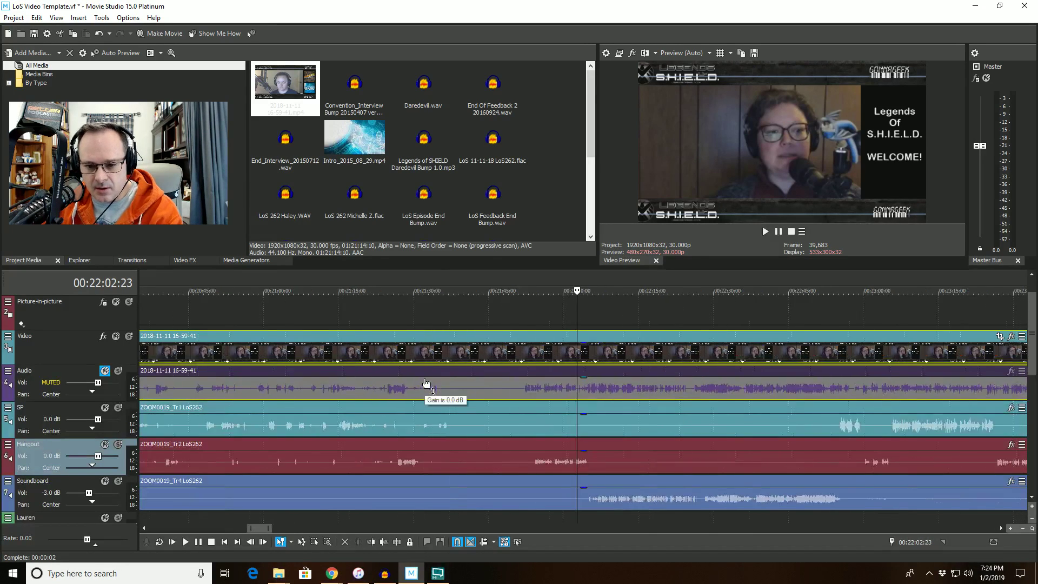
pyautogui.moveTo(627, 393); pyautogui.dragTo(665, 396)
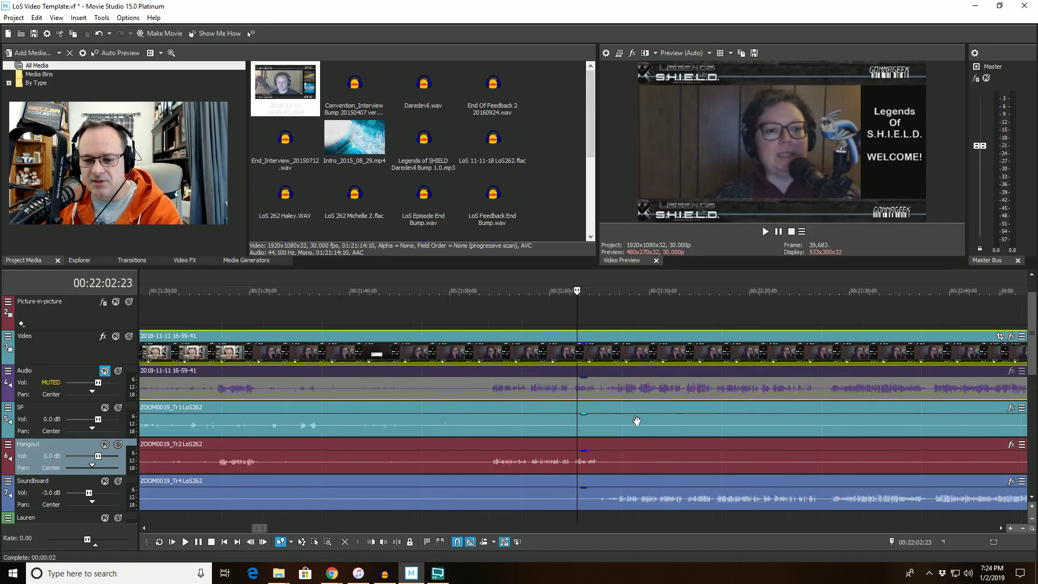
# Step: Compare the video's audio waveform with the Hangout and Soundboard waveforms around 00:22:04:27 to check their sync
pyautogui.scroll(-15, 638, 425)
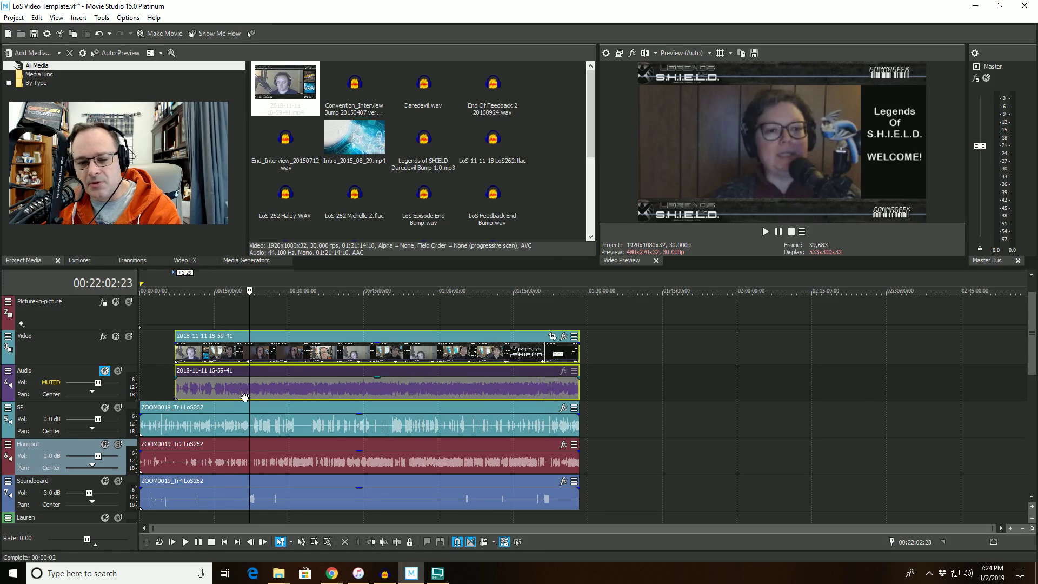
pyautogui.scroll(4, 245, 397)
pyautogui.scroll(15, 472, 396)
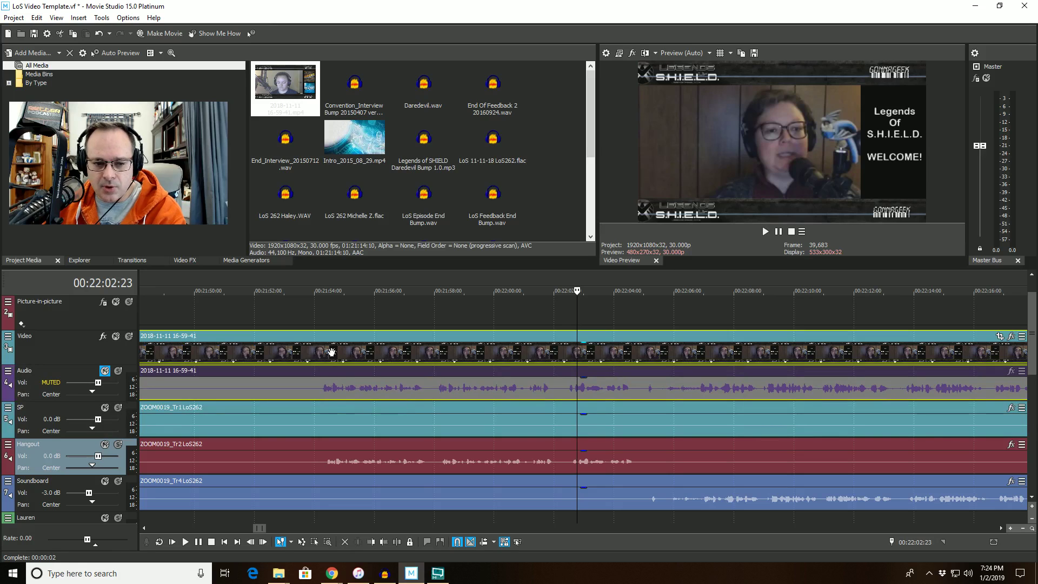
pyautogui.click(650, 350)
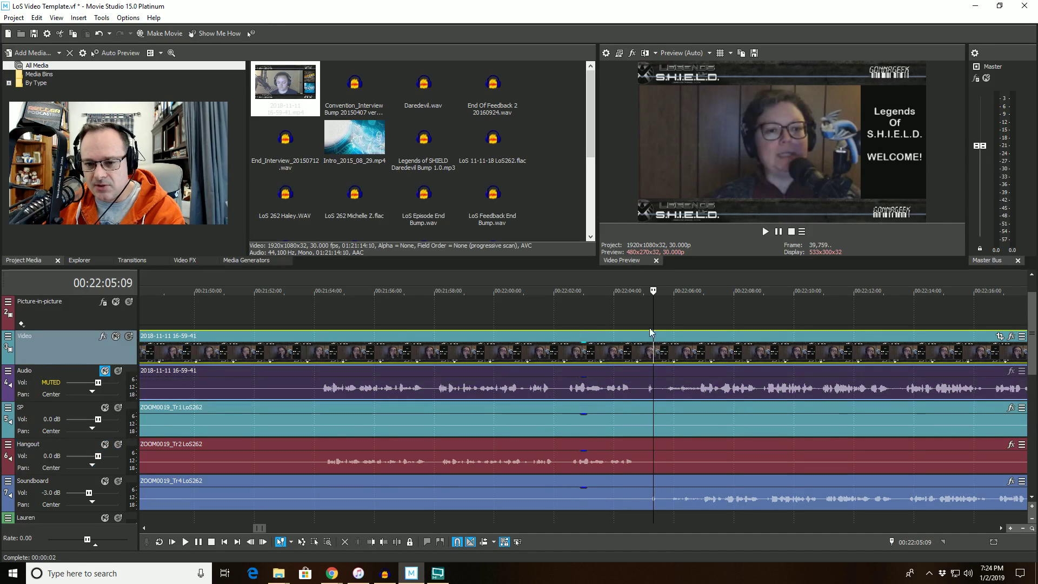
pyautogui.click(642, 349)
pyautogui.scroll(7, 642, 349)
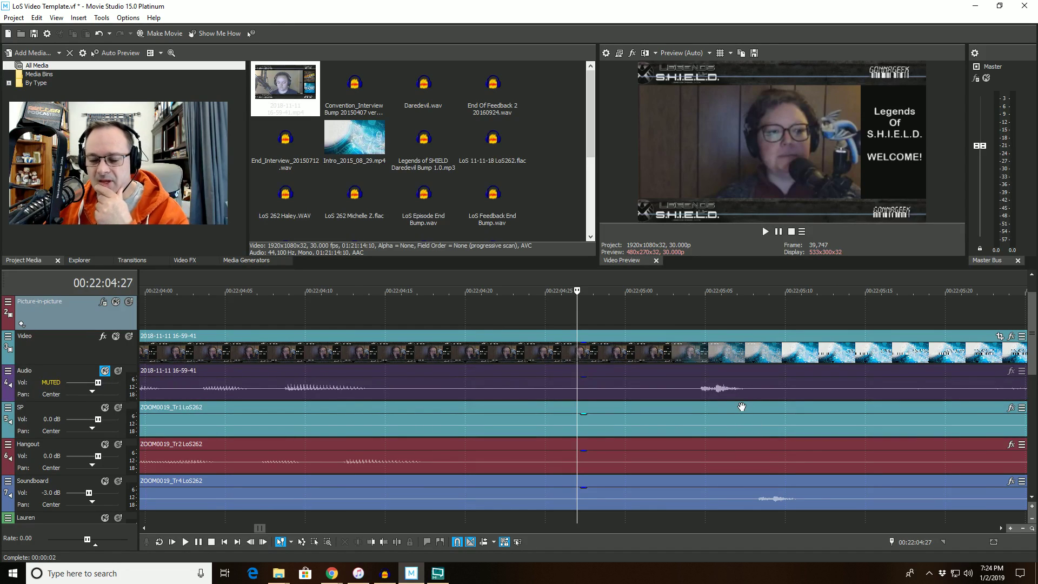
pyautogui.scroll(-3, 729, 392)
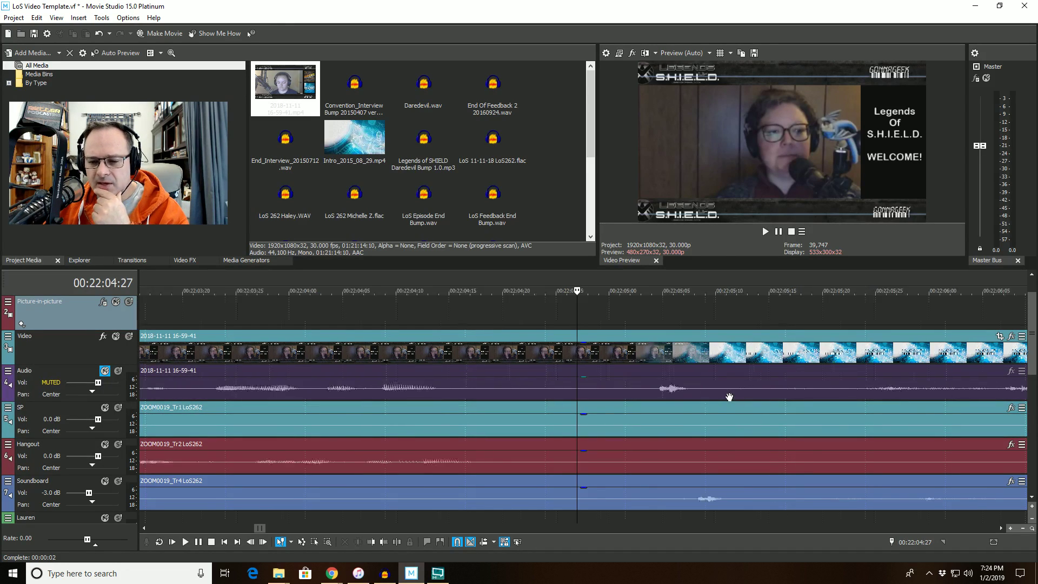
pyautogui.scroll(-1, 729, 397)
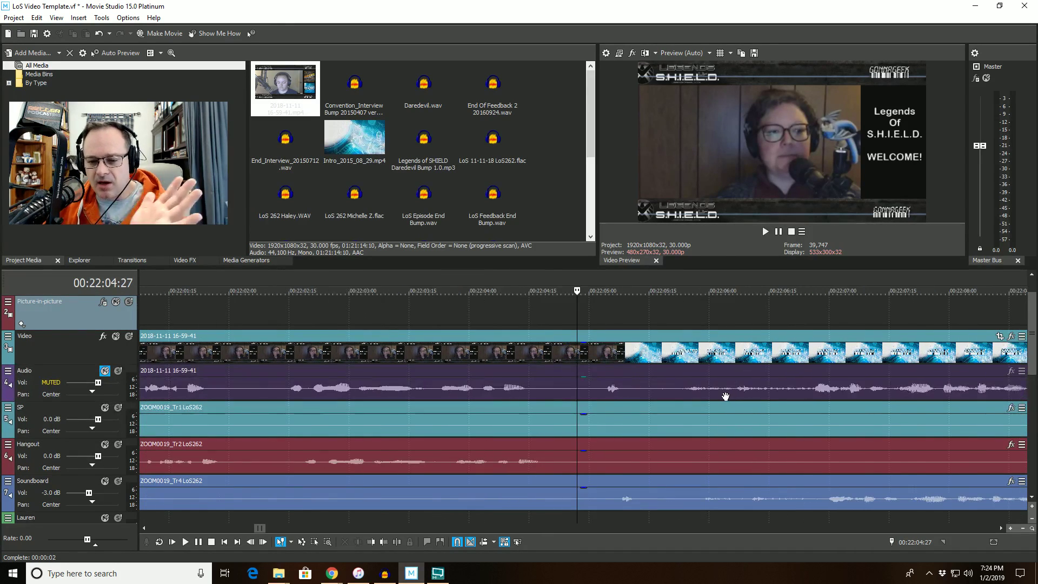
pyautogui.scroll(-5, 726, 397)
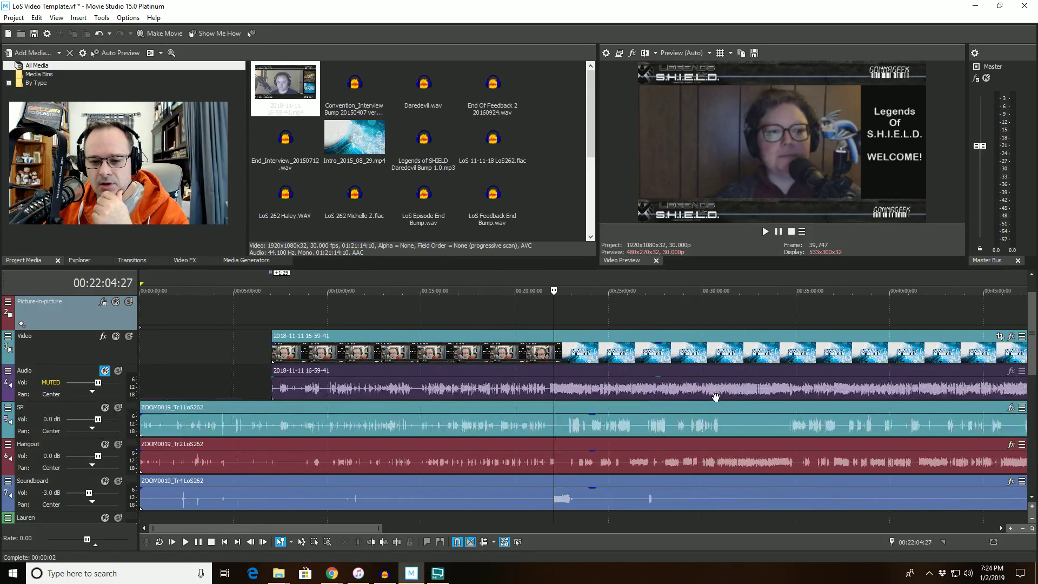
pyautogui.scroll(-3, 716, 398)
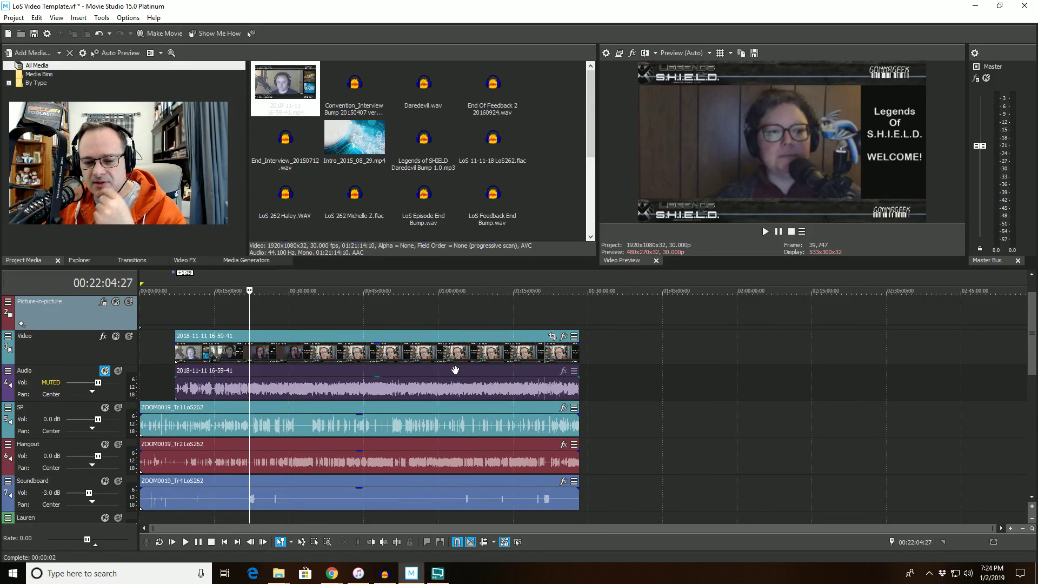
pyautogui.click(468, 355)
pyautogui.rightClick(469, 356)
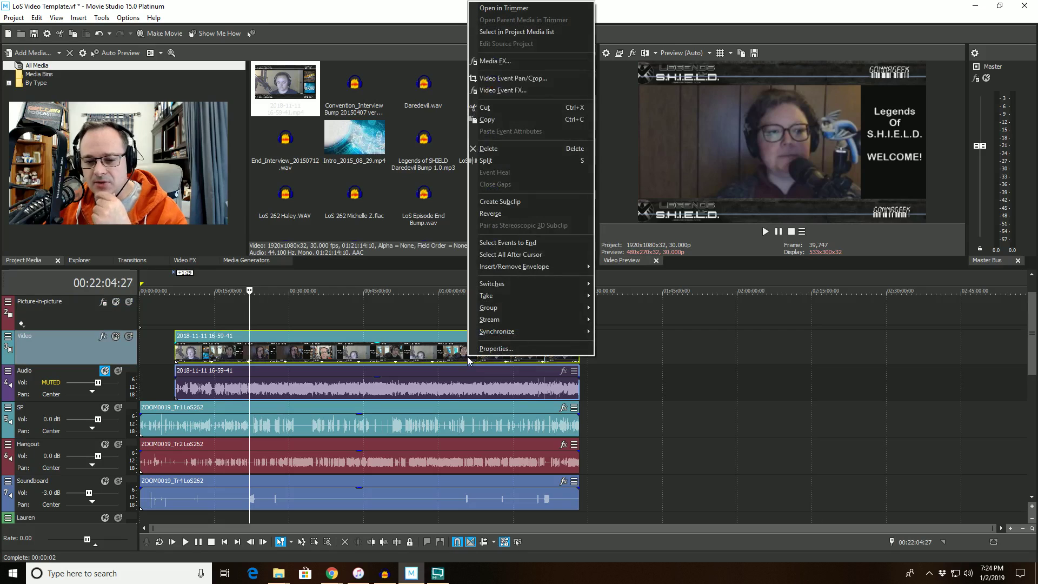
pyautogui.moveTo(511, 292)
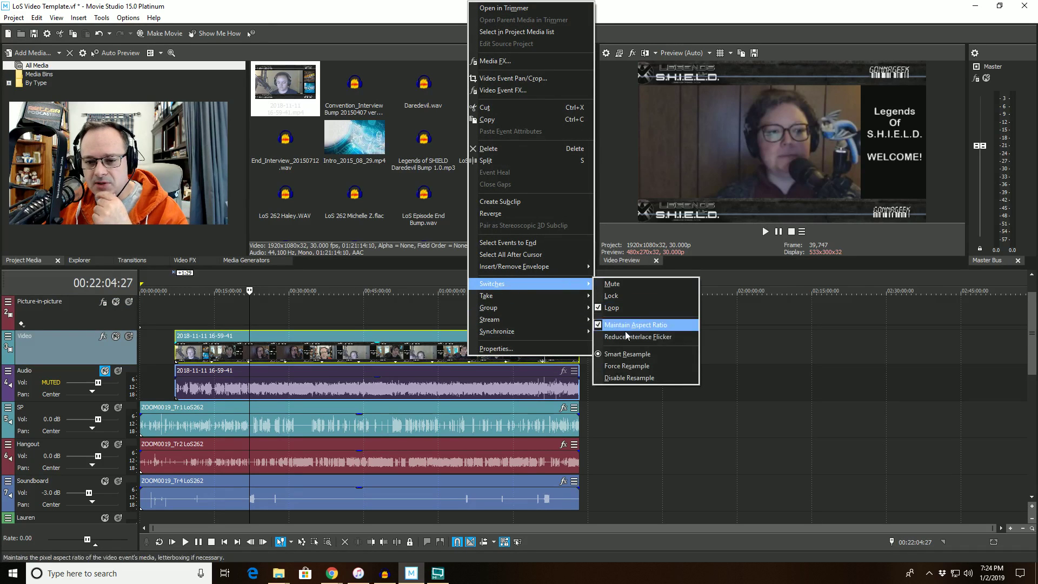
pyautogui.click(629, 378)
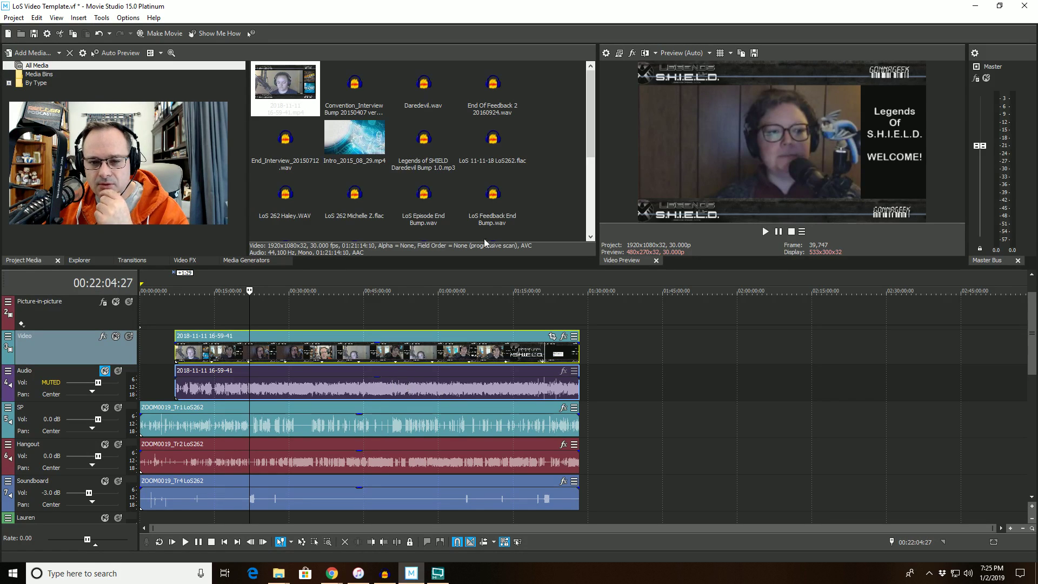
# Step: Set the project's audio sample rate to 44,100 Hz and keep the master bus in Stereo mode
pyautogui.click(607, 53)
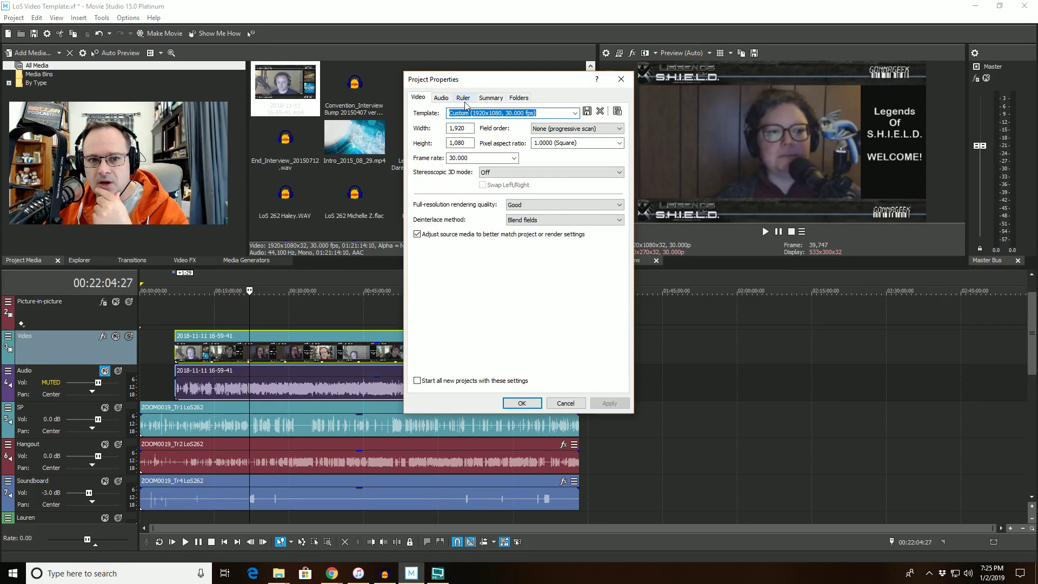
pyautogui.click(441, 98)
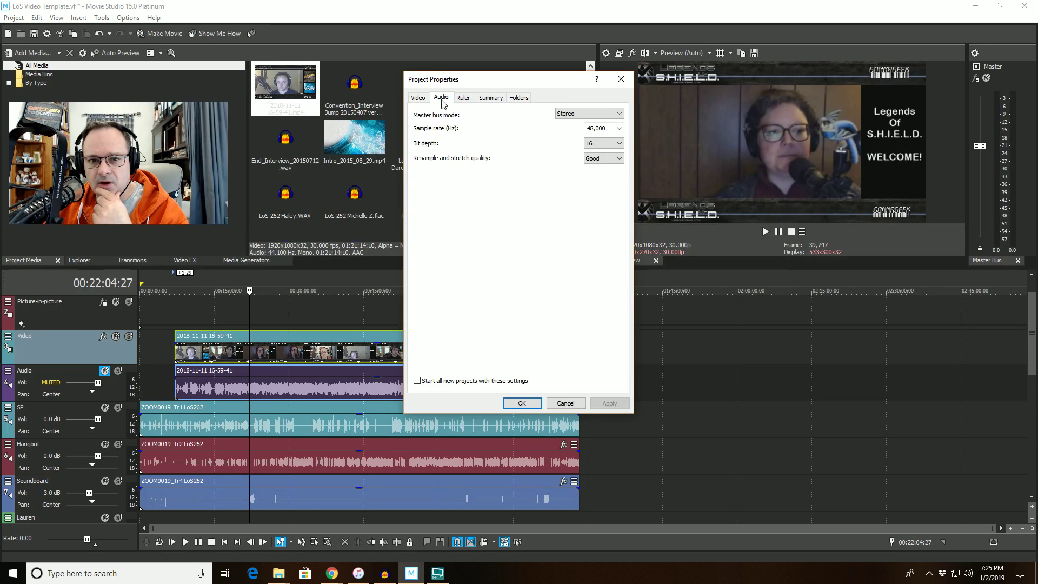
pyautogui.click(619, 129)
pyautogui.click(600, 177)
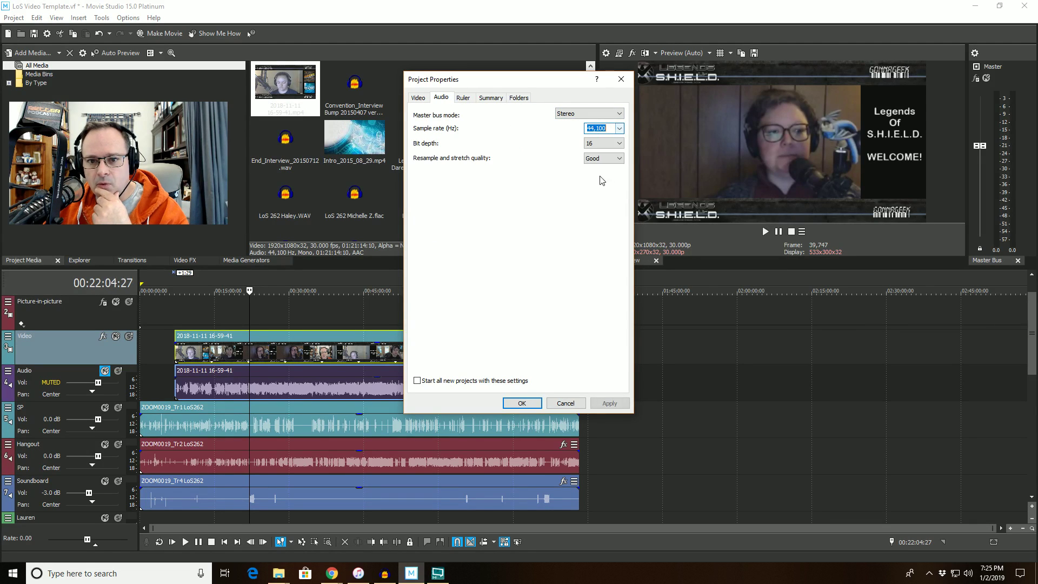
pyautogui.click(590, 114)
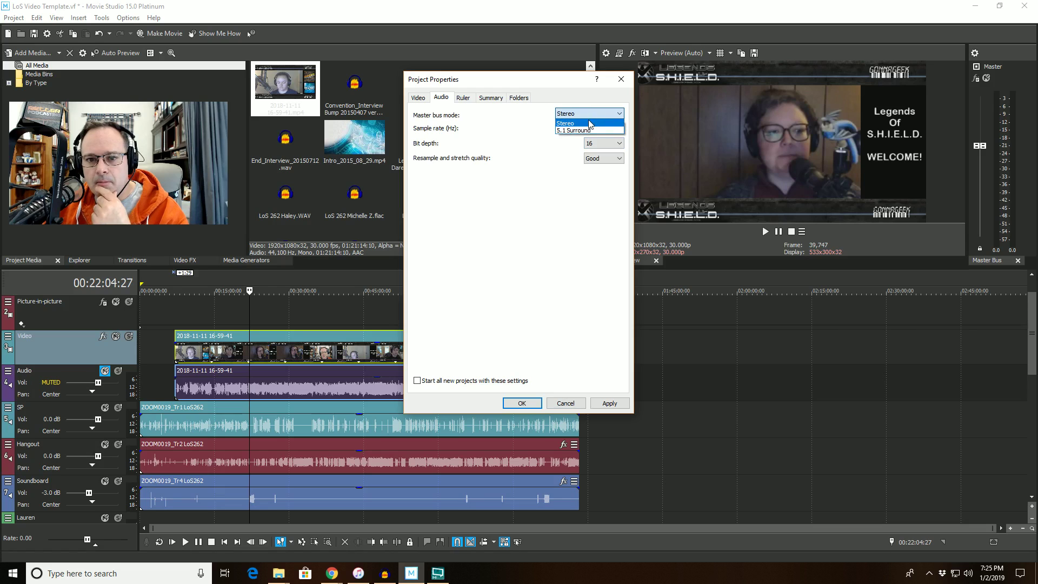
pyautogui.click(587, 124)
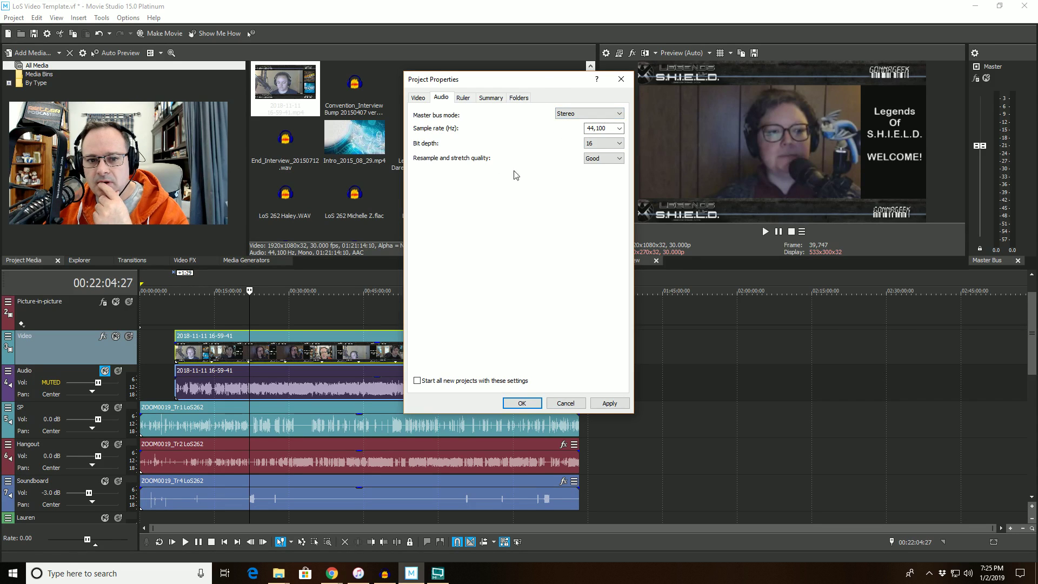
pyautogui.click(613, 406)
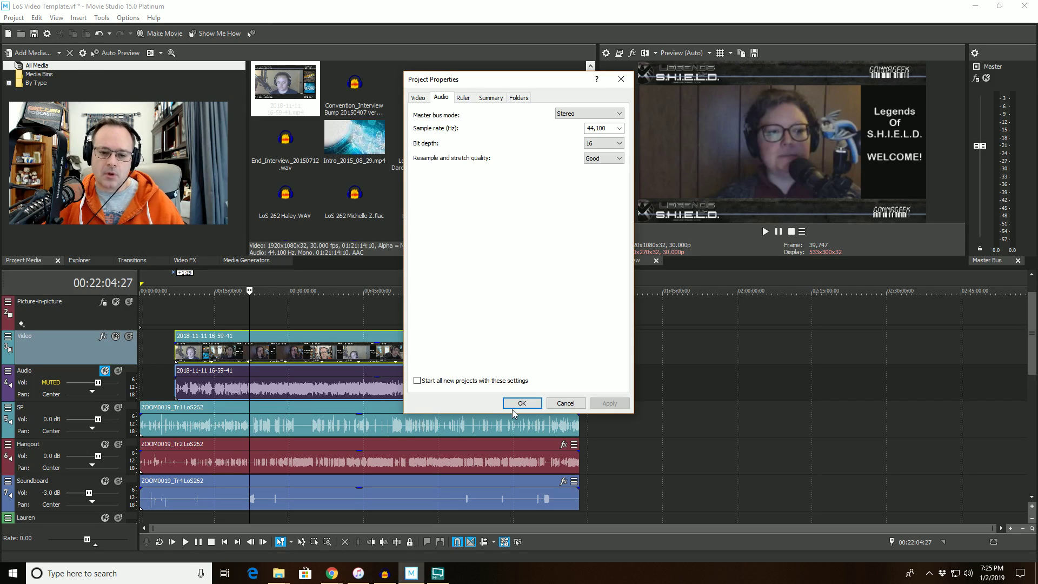
pyautogui.click(512, 406)
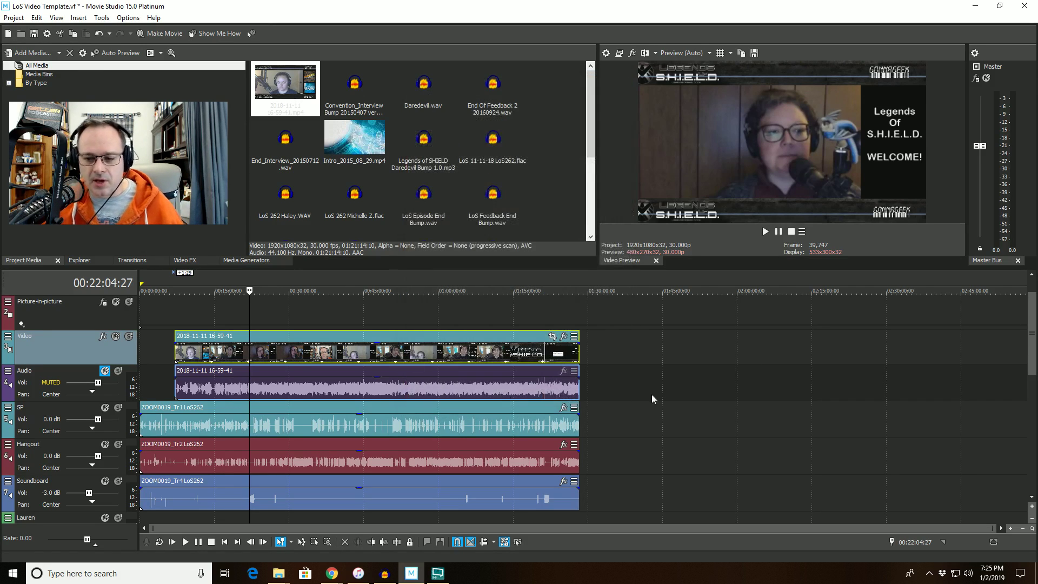
# Step: Place the two co-hosts' LoS 262 recordings on their own tracks, the FLAC file on track 10 and the WAV file on track 9
pyautogui.moveTo(1027, 331); pyautogui.dragTo(1032, 372)
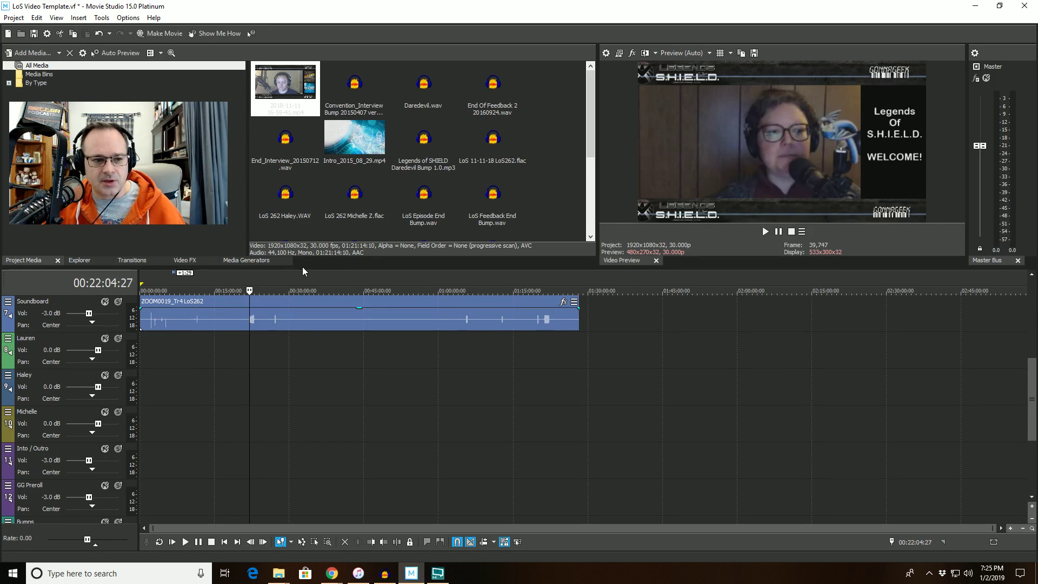
pyautogui.click(356, 195)
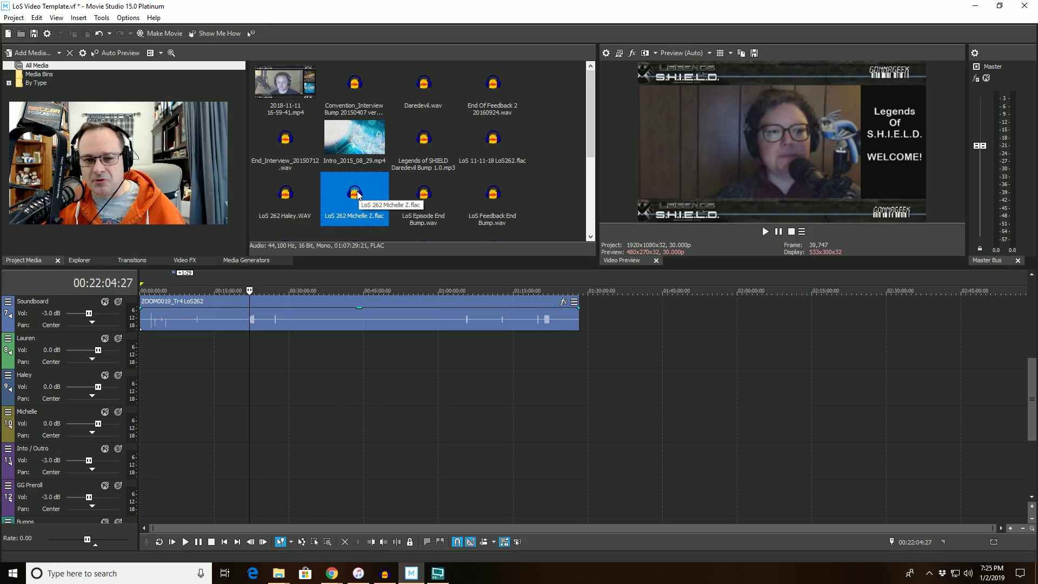
pyautogui.moveTo(361, 204); pyautogui.dragTo(179, 424)
pyautogui.moveTo(302, 189); pyautogui.dragTo(188, 387)
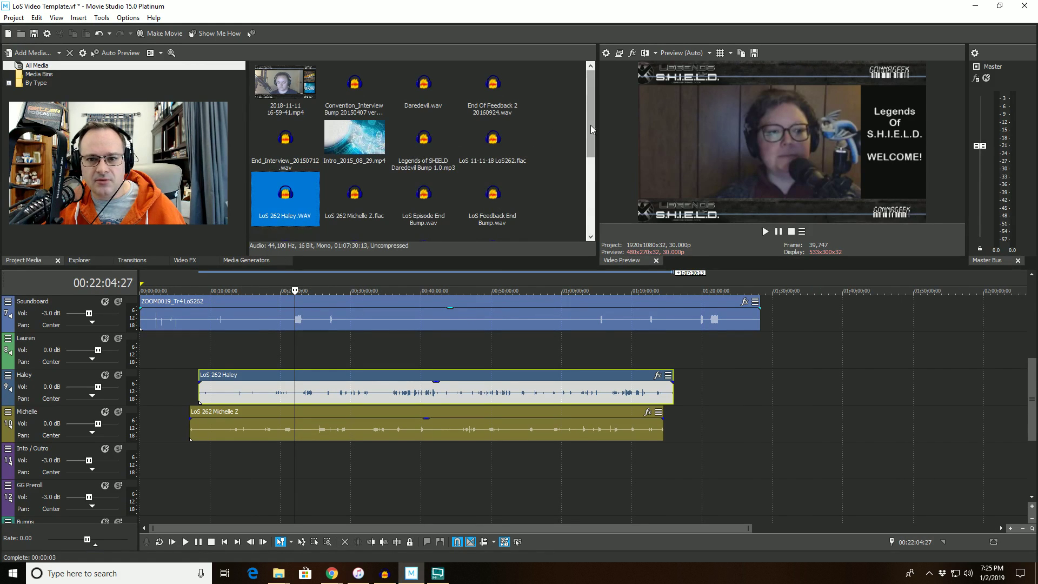
# Step: Look through the project media for the co-host recording that belongs on track 8
pyautogui.scroll(-3, 573, 165)
pyautogui.scroll(-3, 575, 184)
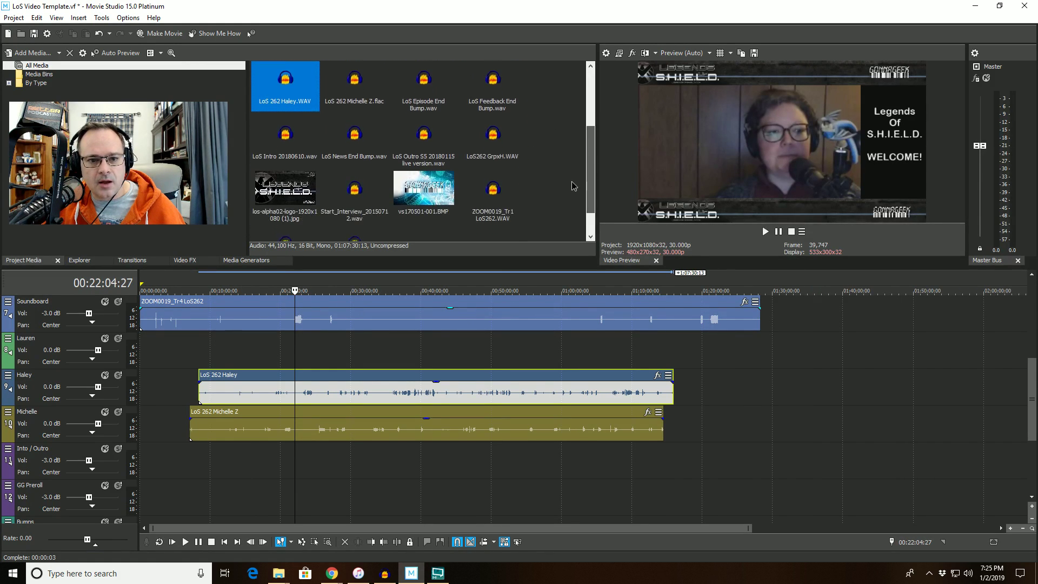
pyautogui.scroll(3, 574, 190)
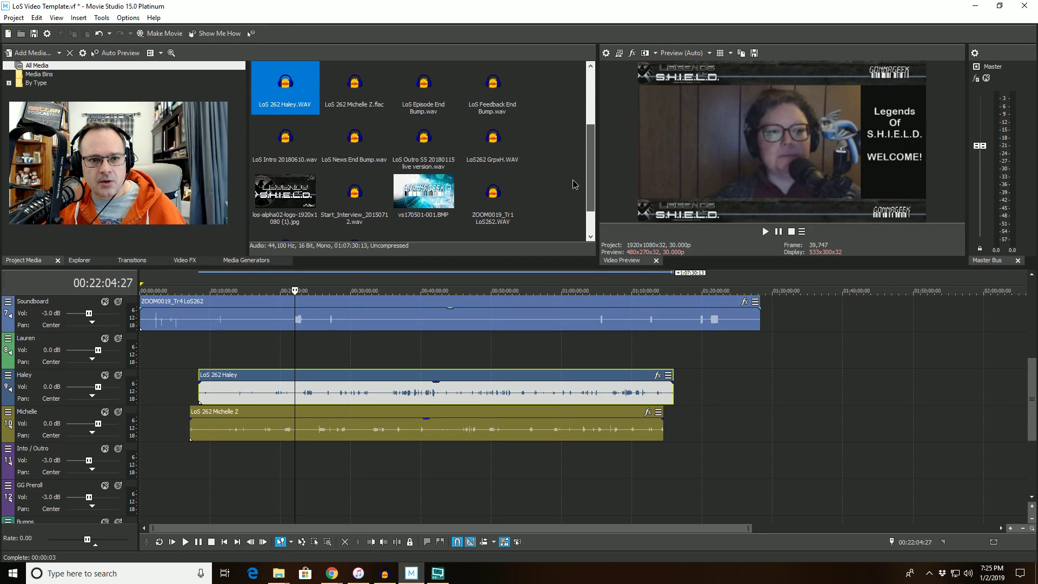
pyautogui.scroll(3, 578, 163)
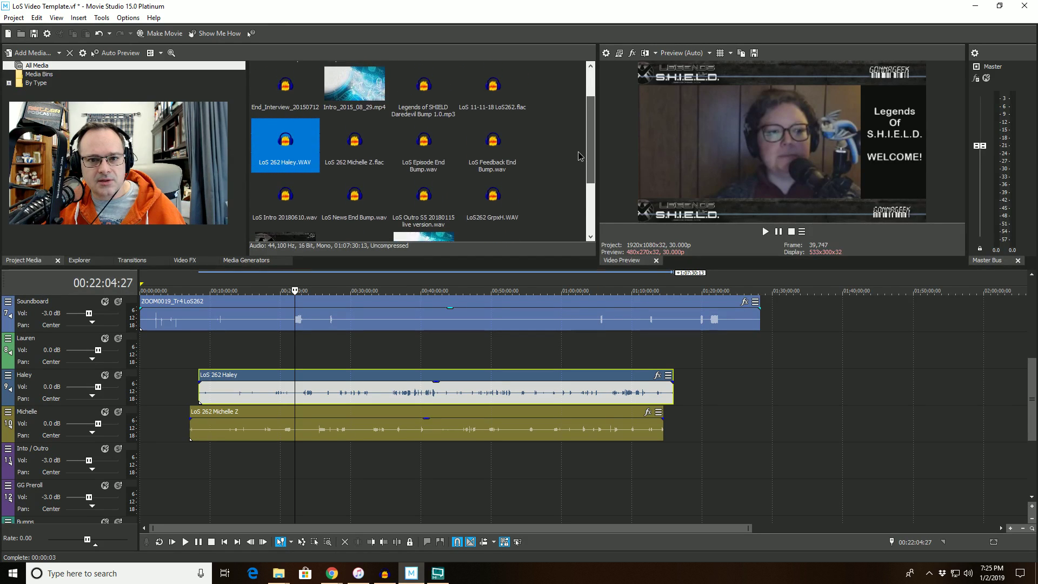
pyautogui.scroll(1, 580, 129)
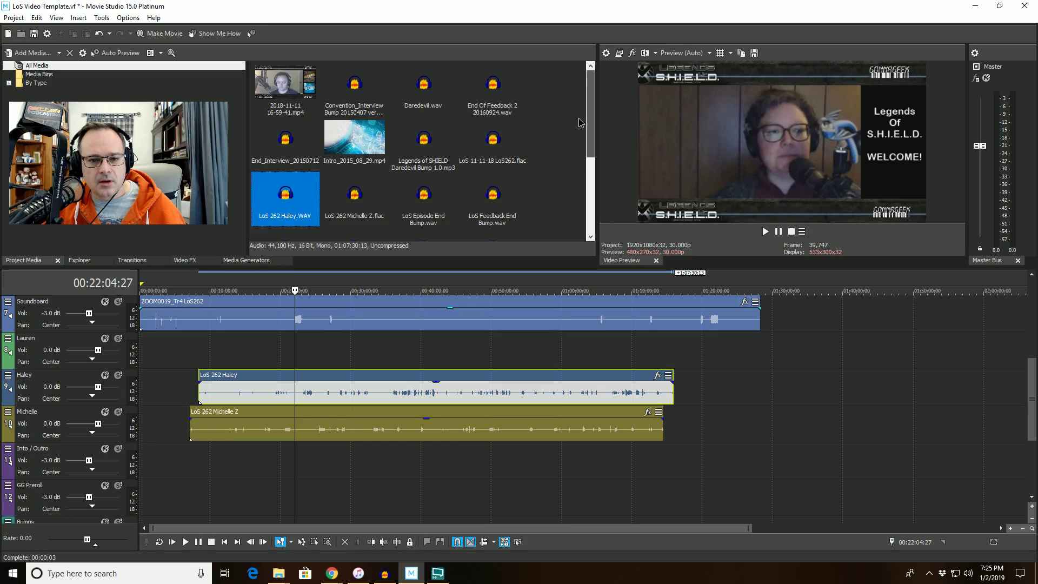
pyautogui.scroll(-4, 578, 141)
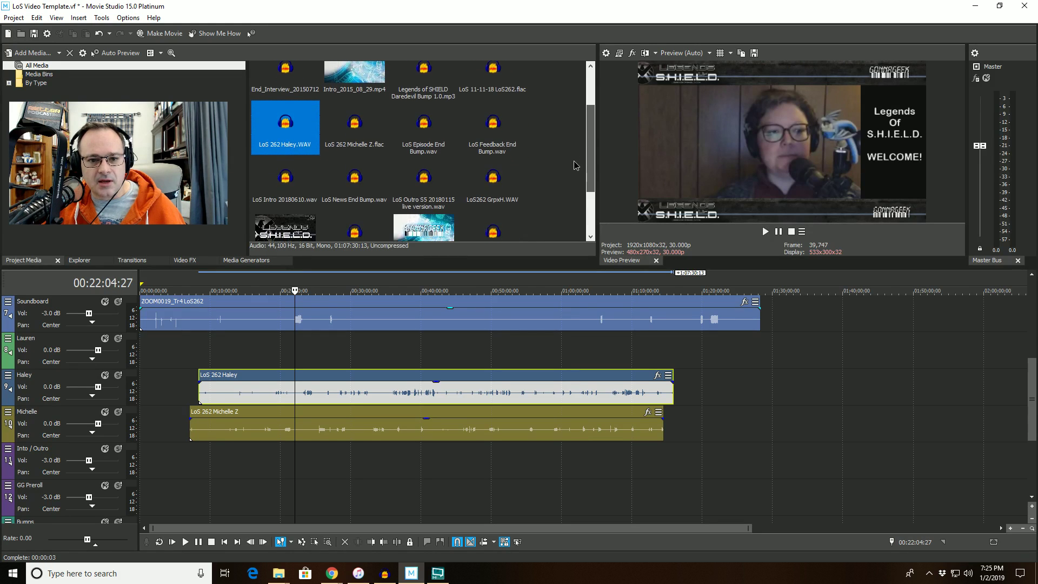
pyautogui.scroll(-5, 575, 179)
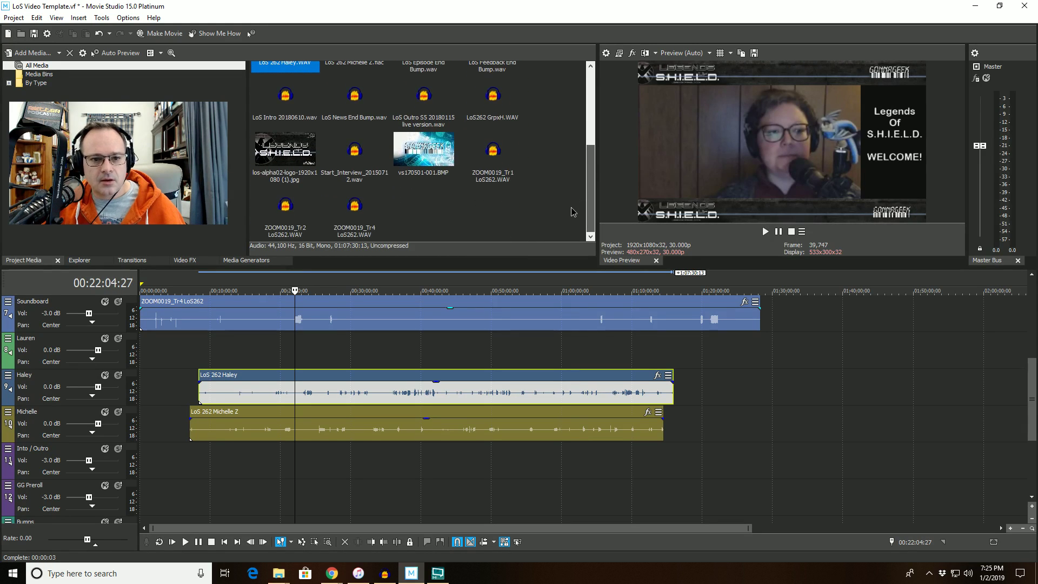
# Step: Add LoS 11-11-18 LoS262.flac from the Legends Of SHIELD folder to the project media and place it on track 8
pyautogui.click(276, 573)
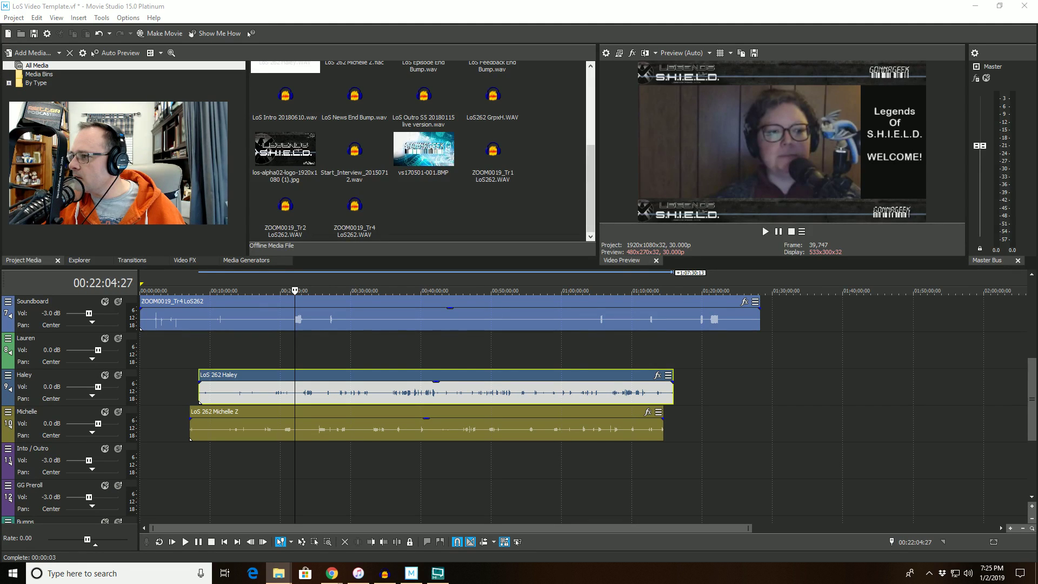
pyautogui.moveTo(1037, 120); pyautogui.dragTo(636, 105)
pyautogui.click(546, 304)
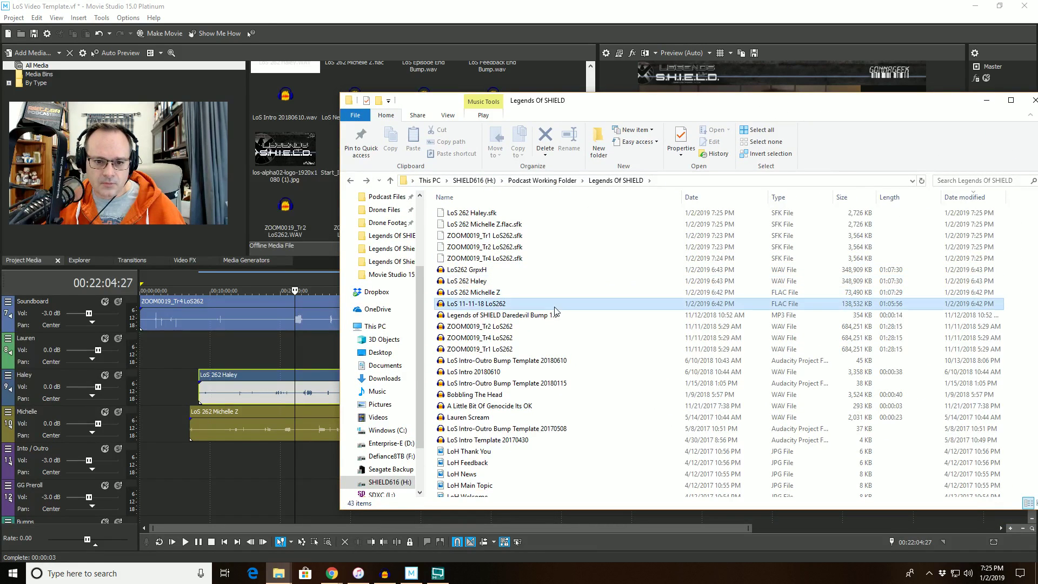
pyautogui.moveTo(528, 313); pyautogui.dragTo(306, 200)
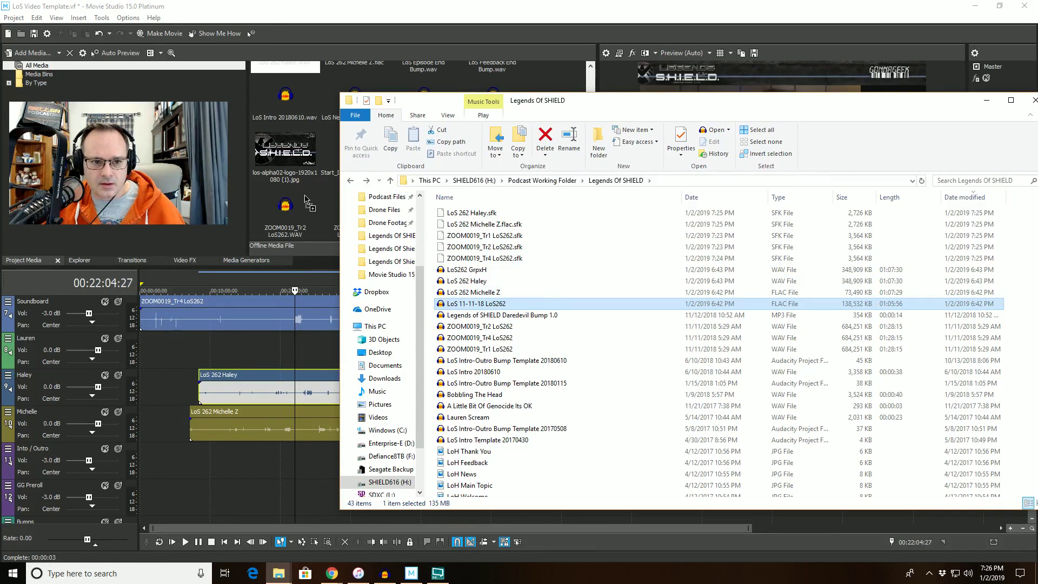
pyautogui.moveTo(595, 100); pyautogui.dragTo(1037, 102)
pyautogui.scroll(3, 454, 181)
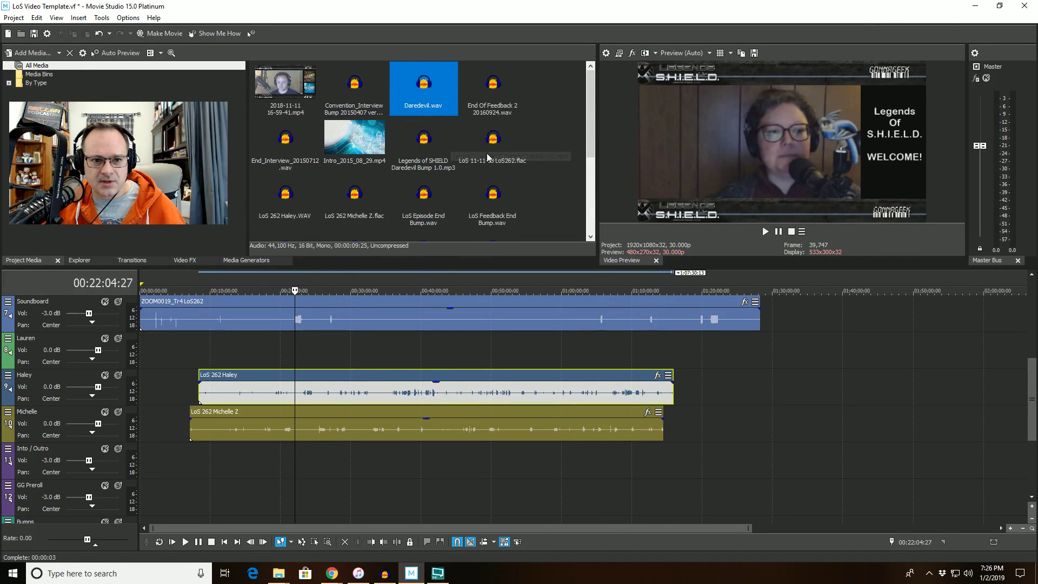
pyautogui.moveTo(492, 136); pyautogui.dragTo(203, 357)
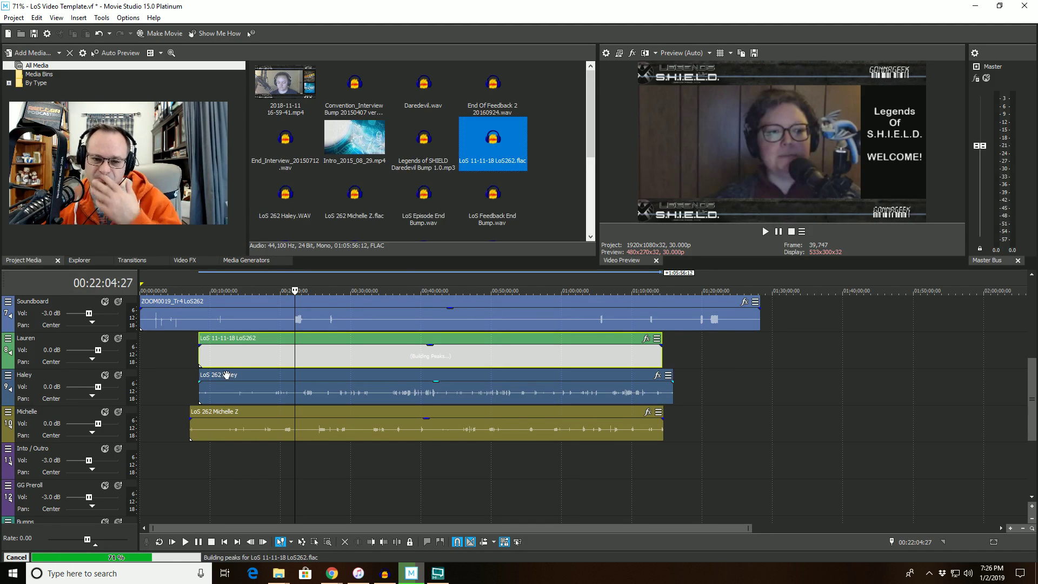
# Step: Shift the three co-host recordings on tracks 8, 9 and 10 so they start at about 00:17:00 to 00:18:00
pyautogui.moveTo(372, 350); pyautogui.dragTo(439, 346)
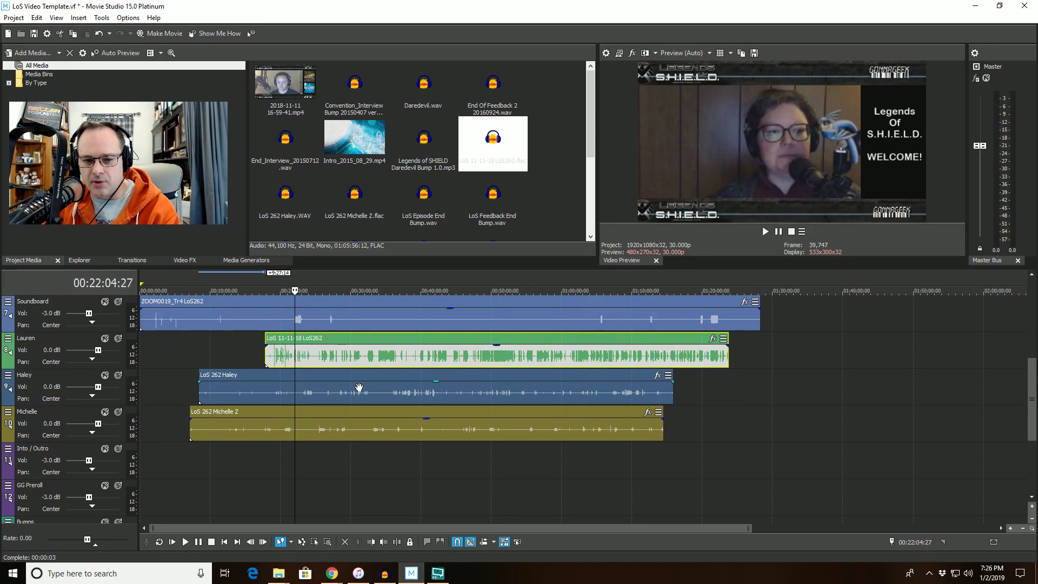
pyautogui.moveTo(360, 390); pyautogui.dragTo(421, 389)
pyautogui.moveTo(409, 428); pyautogui.dragTo(484, 428)
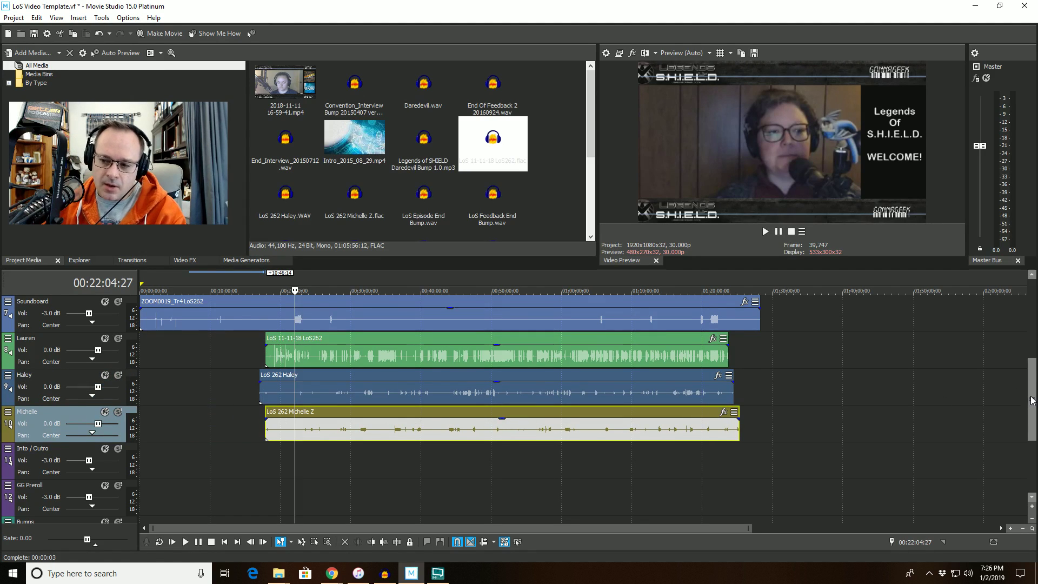
# Step: Move the green co-host track holding LoS 11-11-18 LoS262 above the Soundboard track, directly below Hangout
pyautogui.moveTo(1032, 401); pyautogui.dragTo(1032, 372)
pyautogui.moveTo(61, 423); pyautogui.dragTo(77, 369)
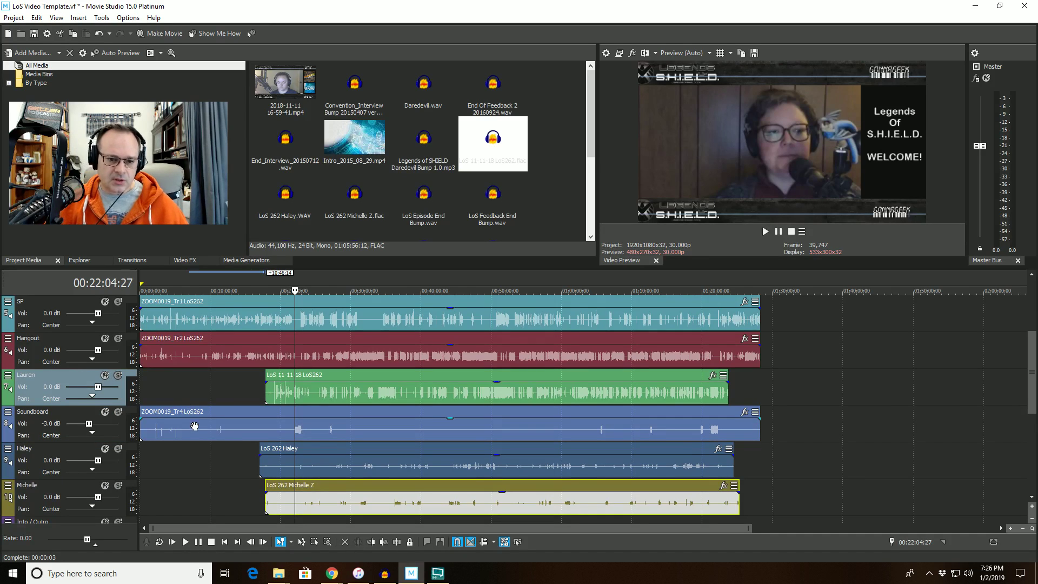
# Step: Shift the LoS 11-11-18 LoS262 recording earlier to start at about 00:15:20, roughly matching the Hangout waveform
pyautogui.moveTo(335, 391); pyautogui.dragTo(326, 392)
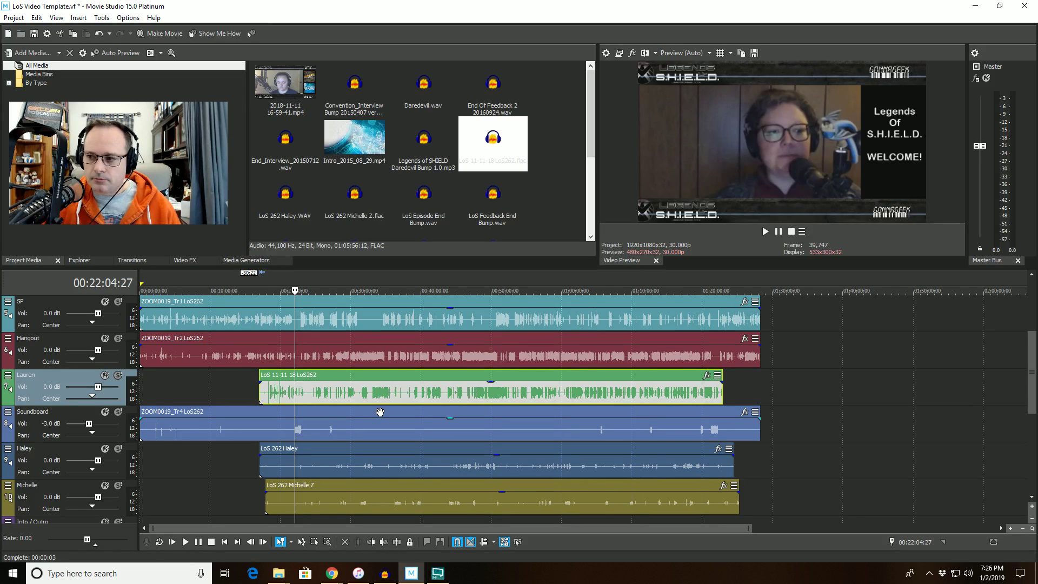
pyautogui.moveTo(503, 394); pyautogui.dragTo(489, 397)
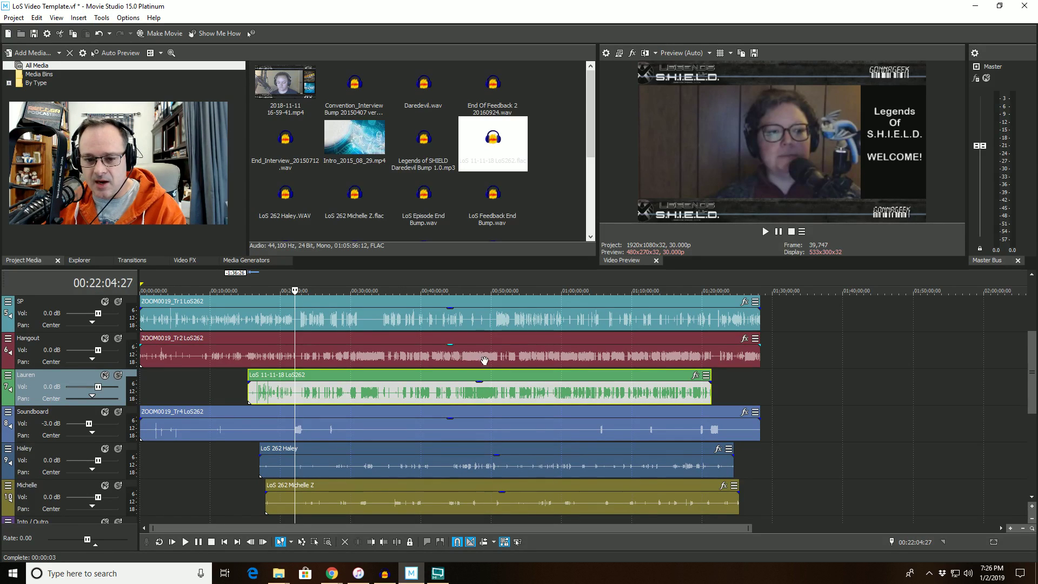
pyautogui.scroll(10, 568, 426)
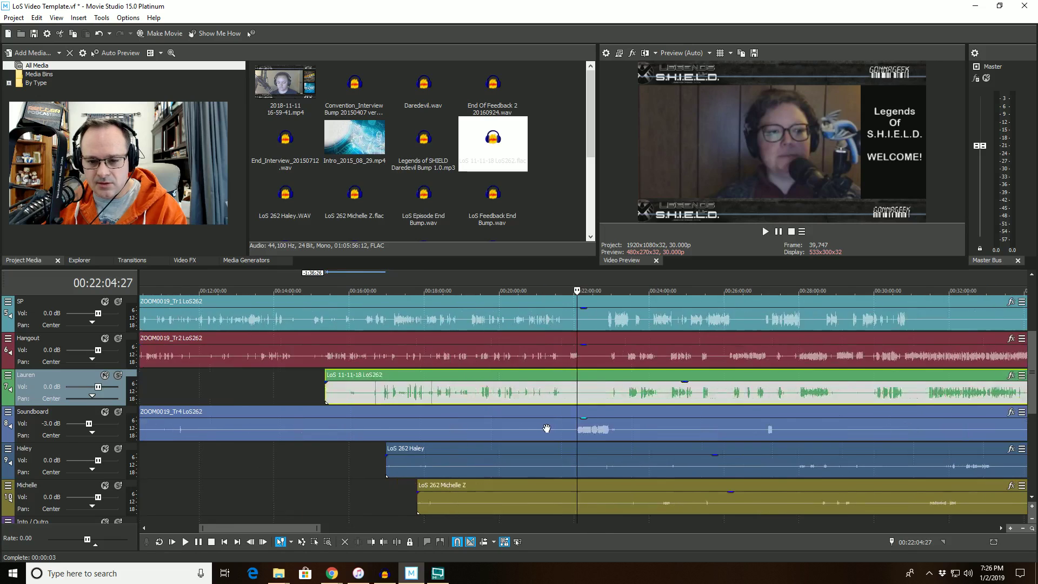
pyautogui.scroll(3, 672, 421)
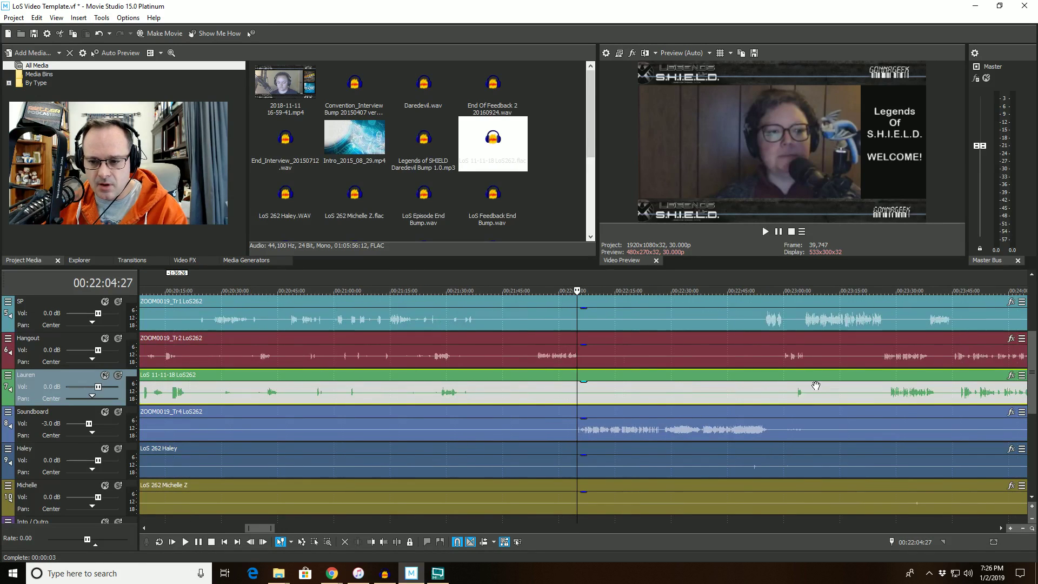
# Step: Undo the accidental shift of the Hangout recording and move LoS 11-11-18 LoS262 earlier to align its waveform with Hangout near 00:23:31
pyautogui.click(909, 357)
pyautogui.scroll(9, 622, 367)
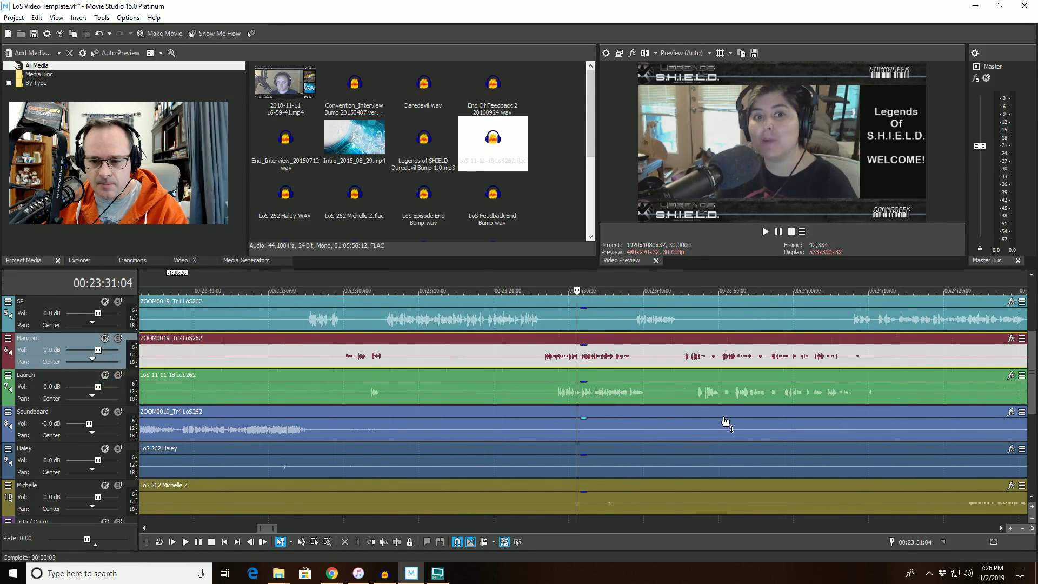
pyautogui.moveTo(617, 357); pyautogui.dragTo(654, 357)
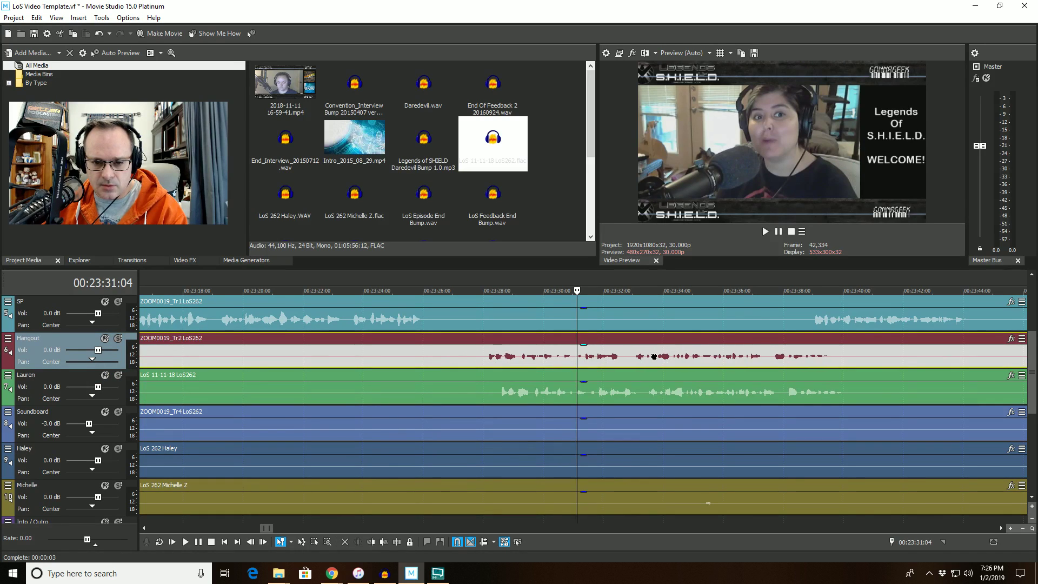
pyautogui.hotkey('ctrl', 'z')
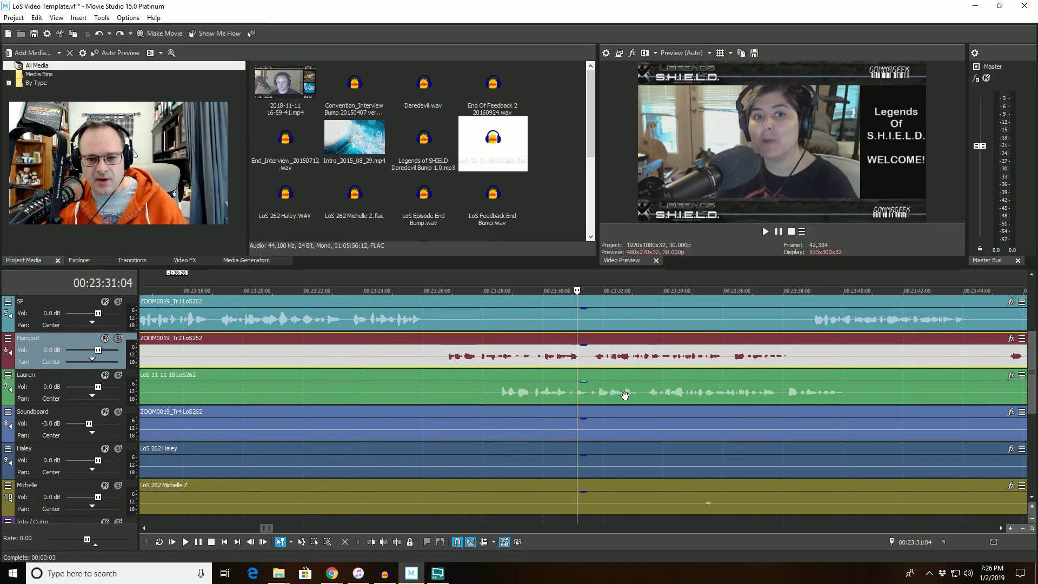
pyautogui.moveTo(625, 394); pyautogui.dragTo(574, 392)
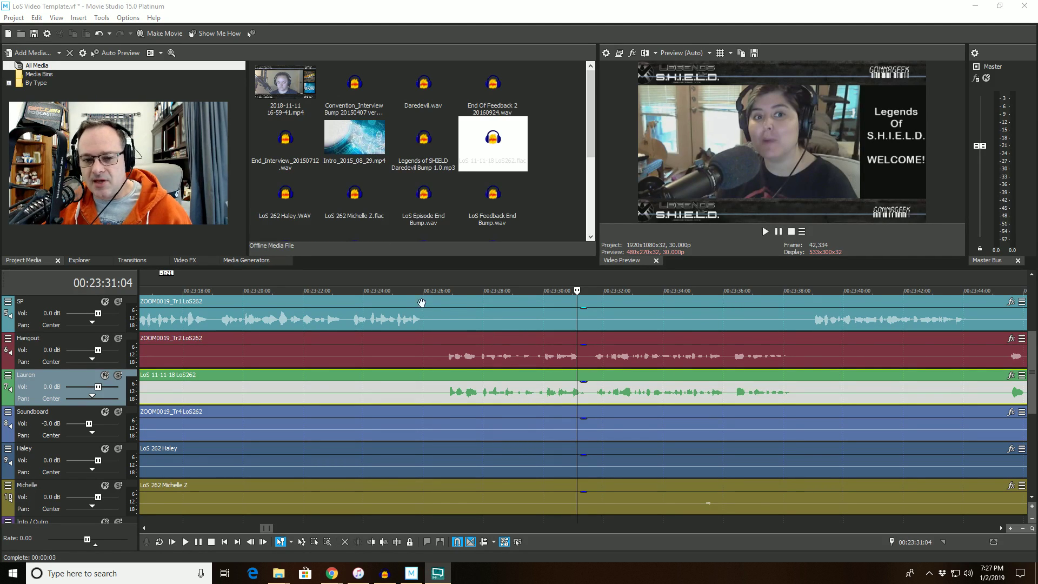
# Step: Mute the Hangout track and play from 00:23:23:12 to check the green co-host recording against the video
pyautogui.click(105, 340)
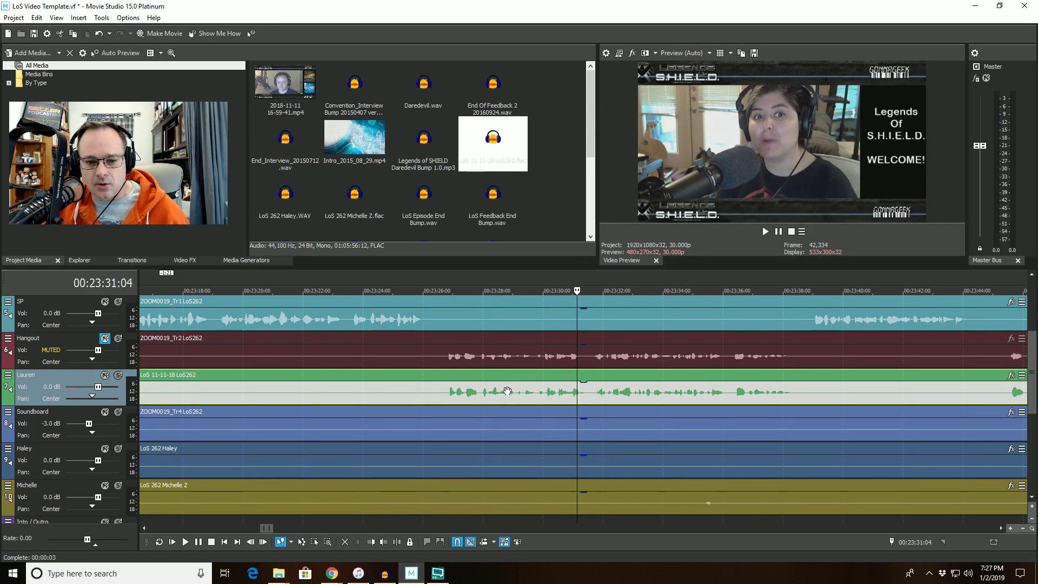
pyautogui.click(345, 287)
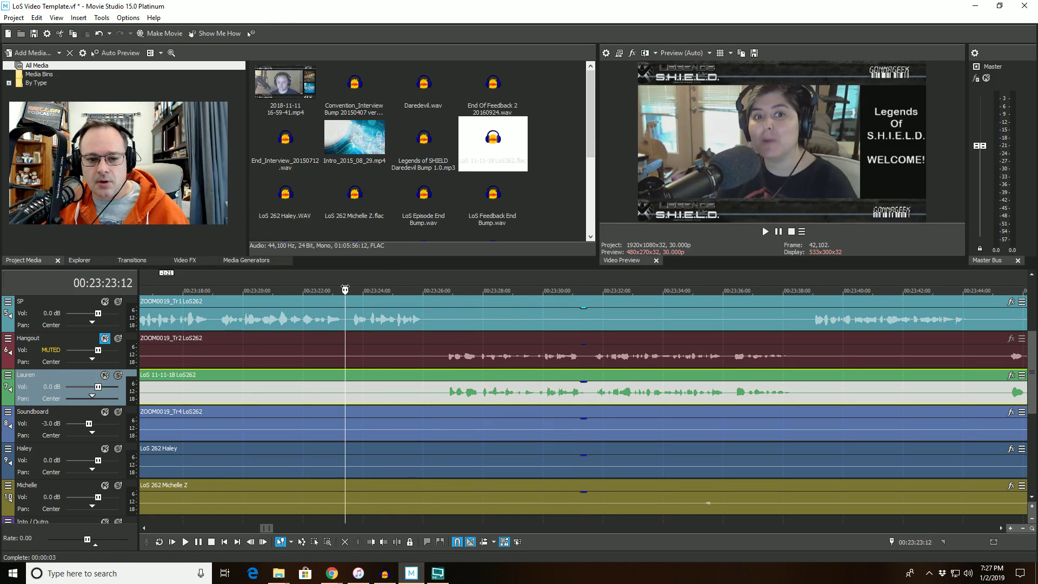
pyautogui.press('space')
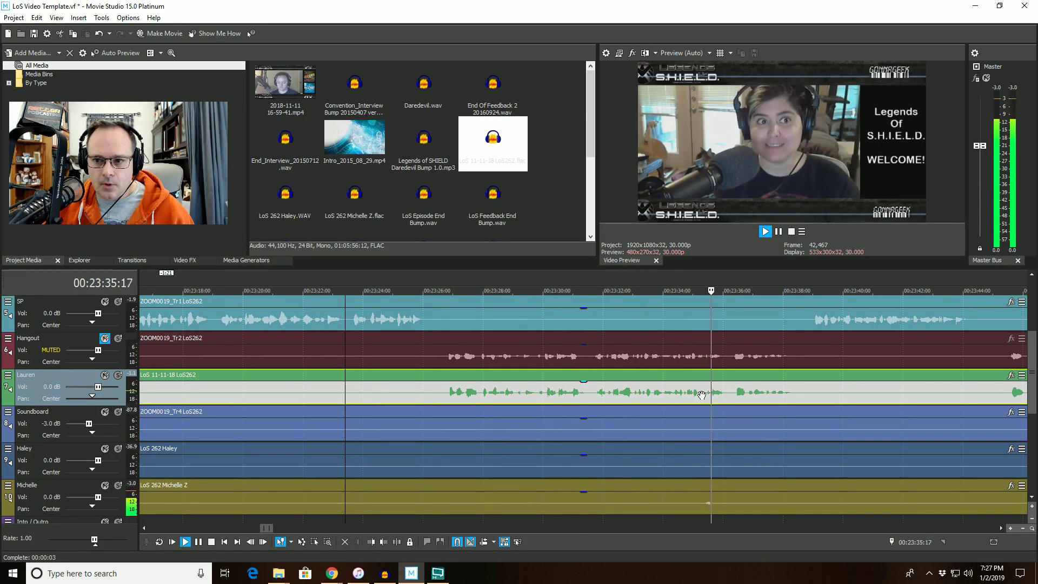
pyautogui.scroll(2, 701, 395)
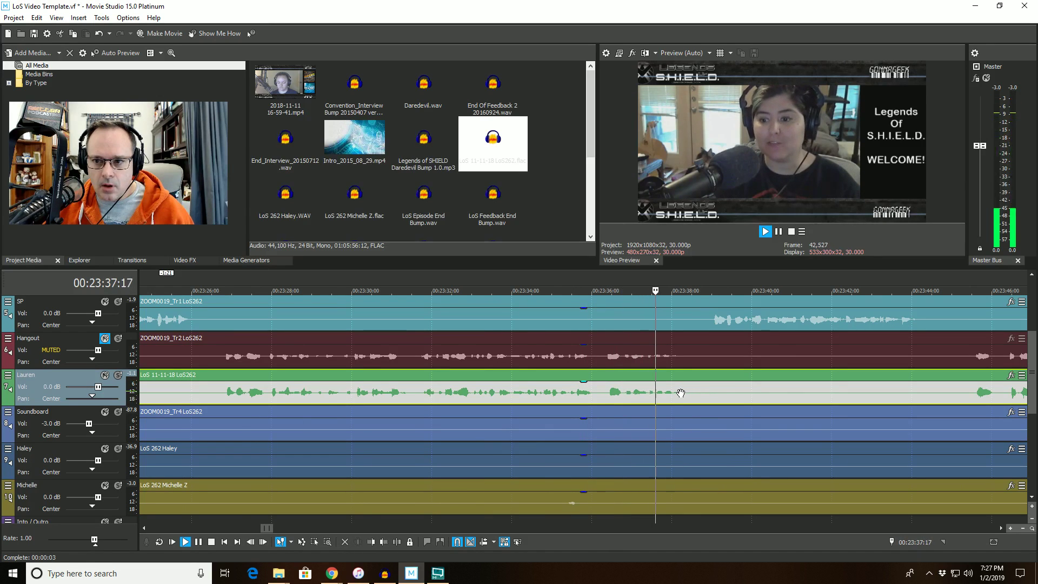
pyautogui.press('space')
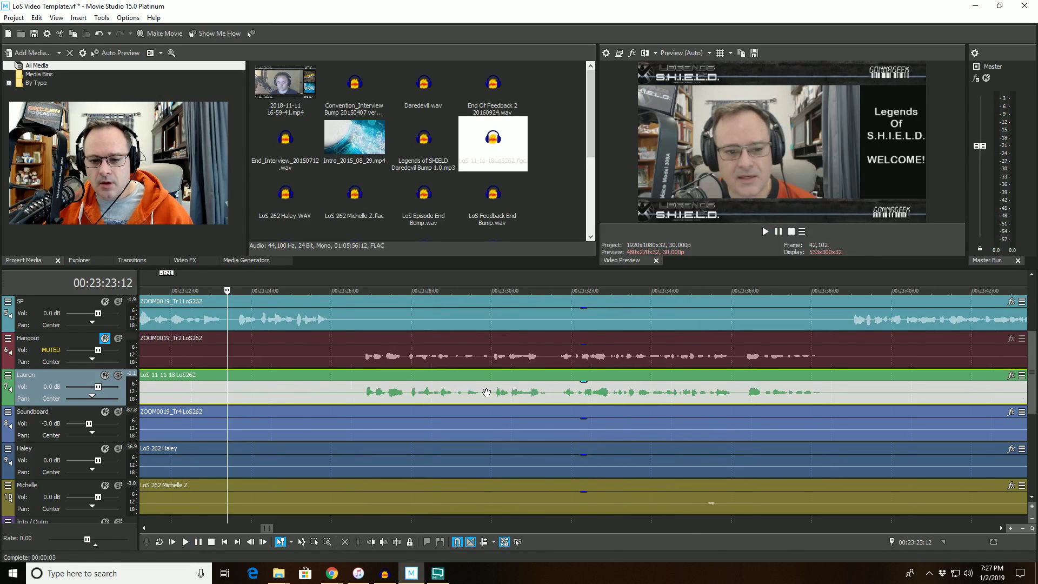
# Step: Fine-tune LoS 11-11-18 LoS262 while playing from 00:23:31:21, nudging it 2 frames earlier and 4 frames later
pyautogui.click(560, 298)
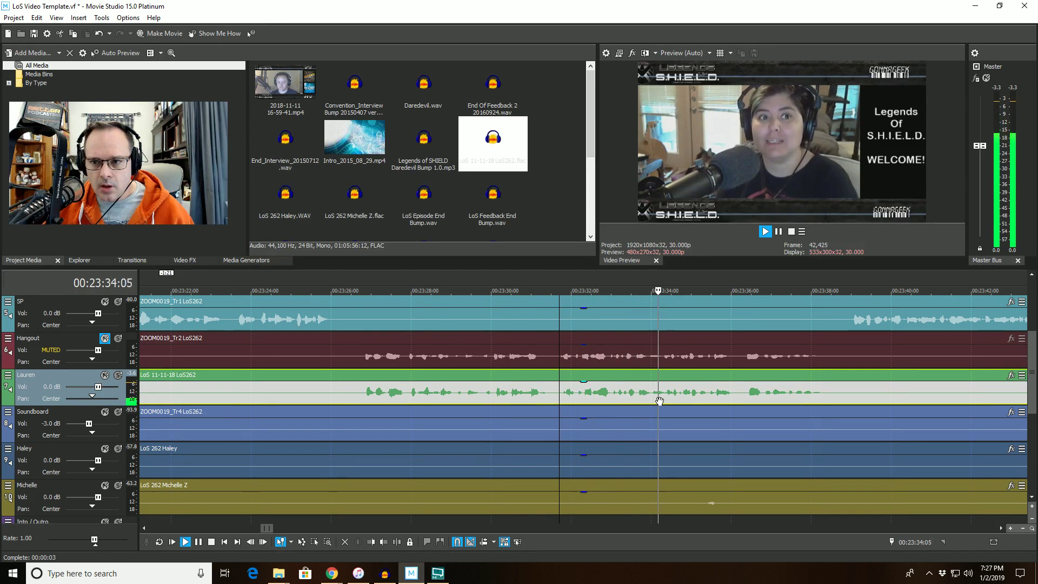
pyautogui.press('space')
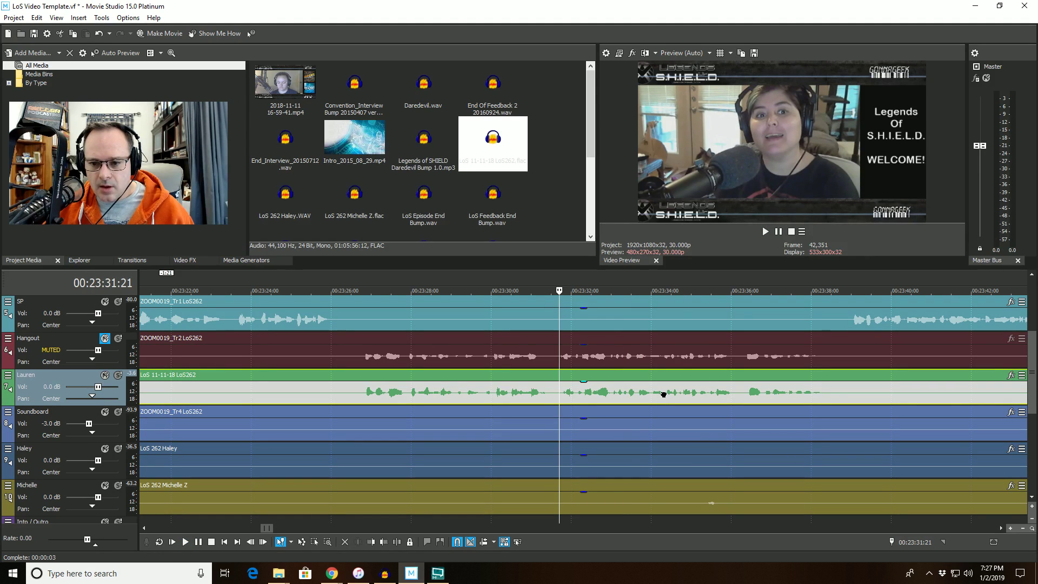
pyautogui.press('space')
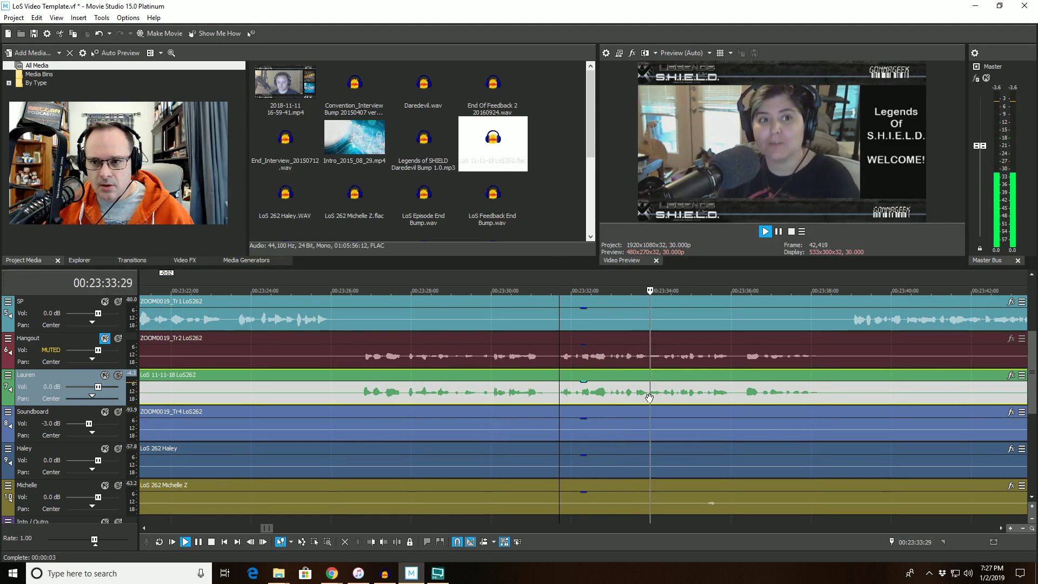
pyautogui.press('space')
pyautogui.moveTo(651, 399); pyautogui.dragTo(653, 399)
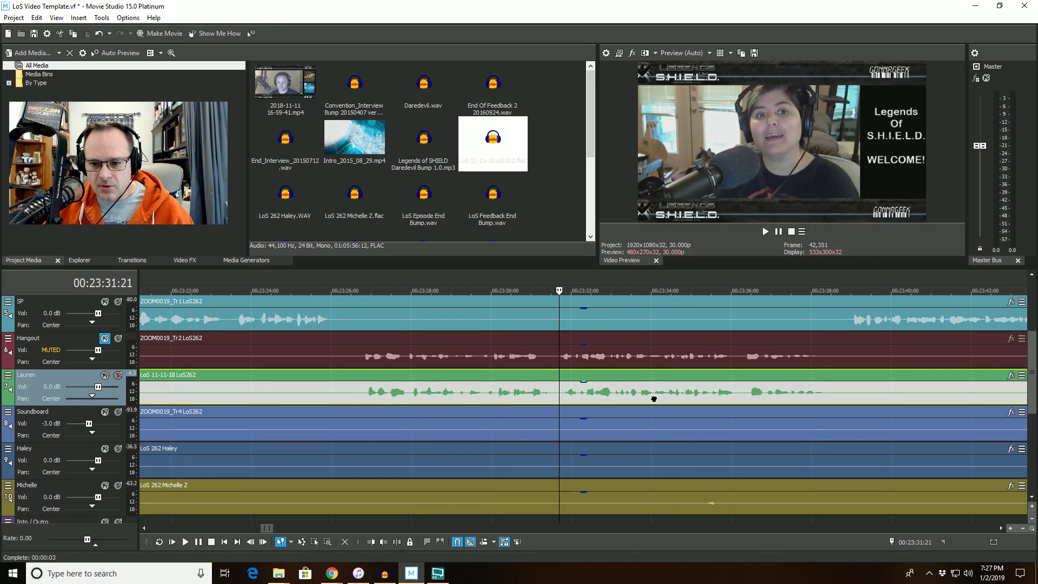
pyautogui.press('space')
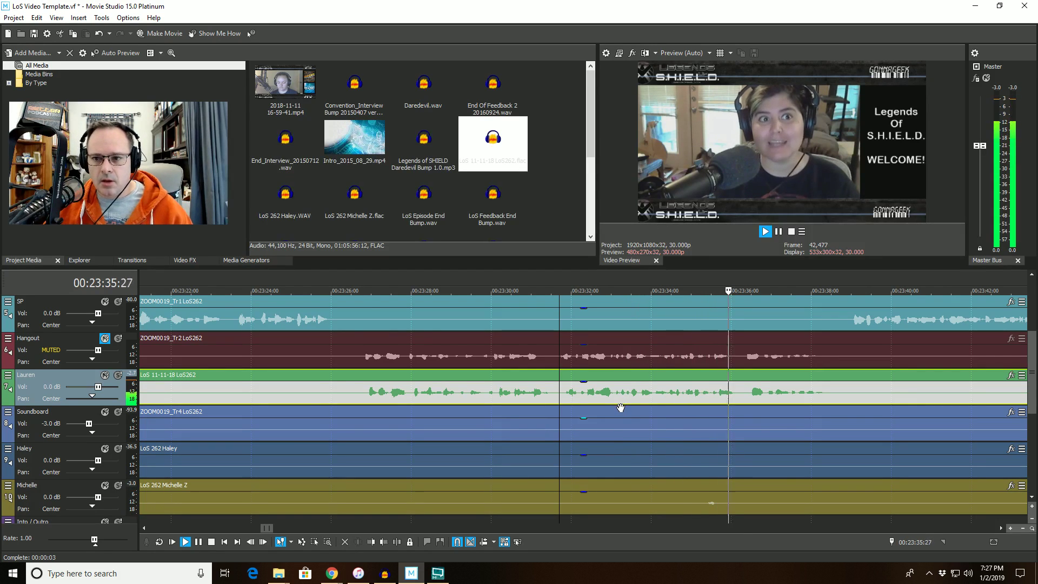
pyautogui.press('space')
# Step: Play the section from 01:08:26:07 to check lip sync and shift LoS 11-11-18 LoS262 7 frames later
pyautogui.scroll(-10, 618, 407)
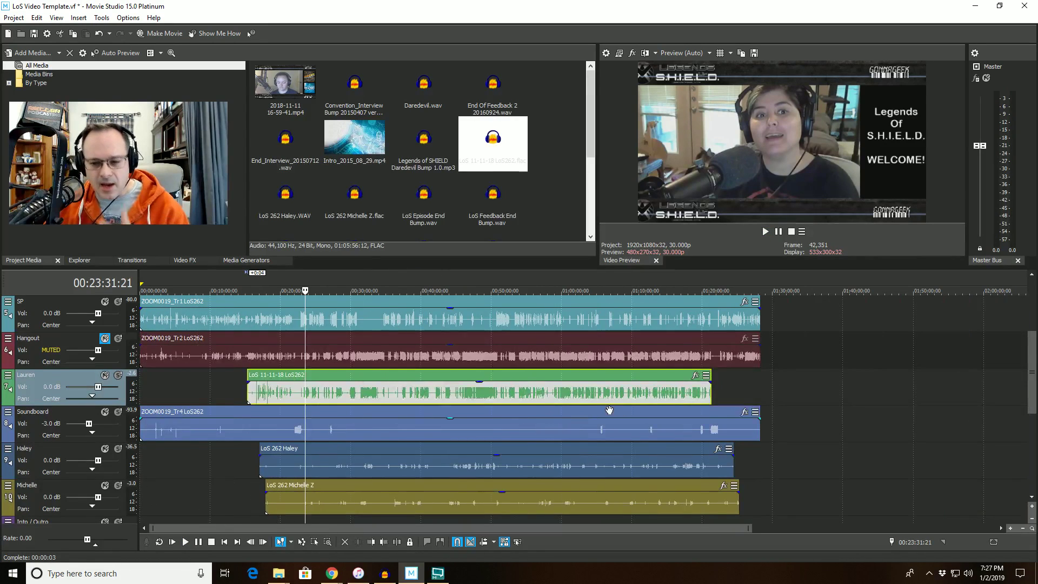
pyautogui.click(621, 374)
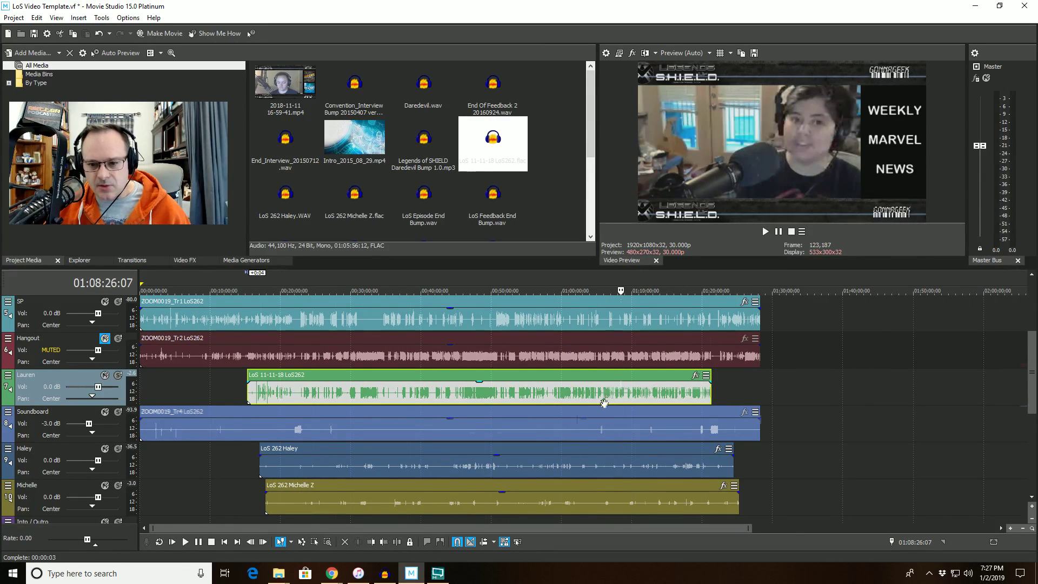
pyautogui.scroll(10, 599, 409)
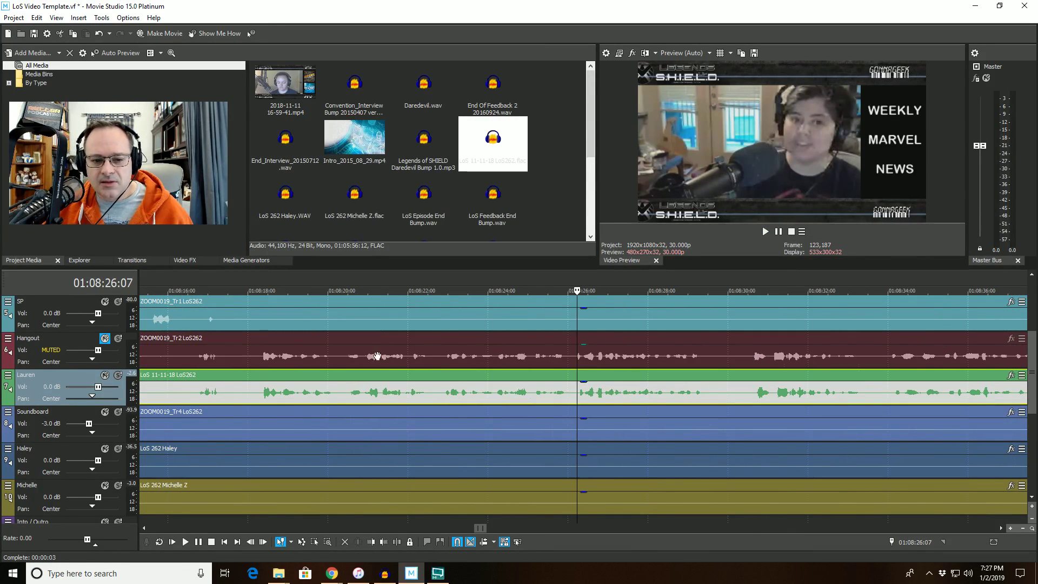
pyautogui.press('space')
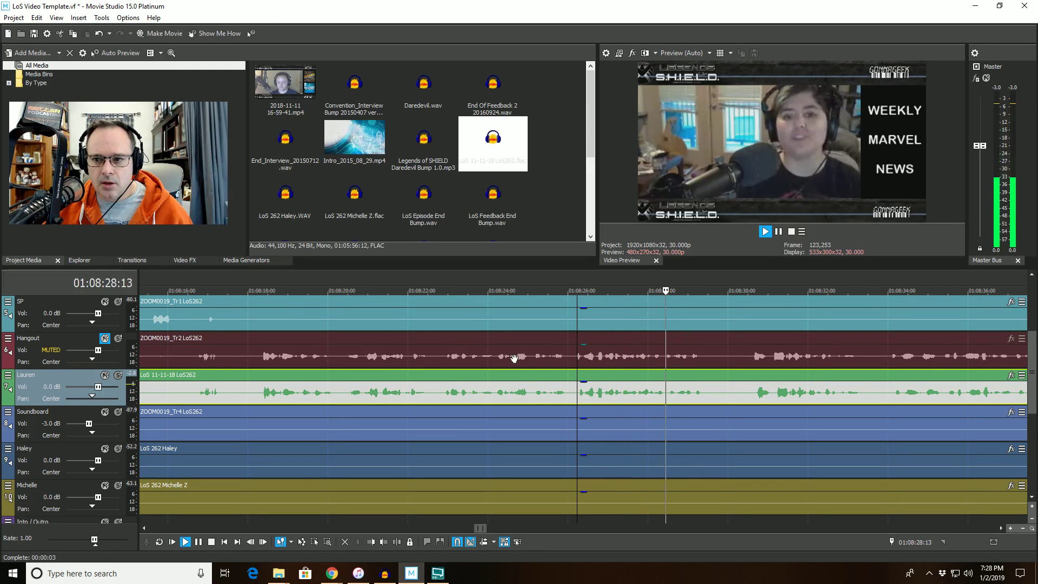
pyautogui.scroll(-3, 540, 408)
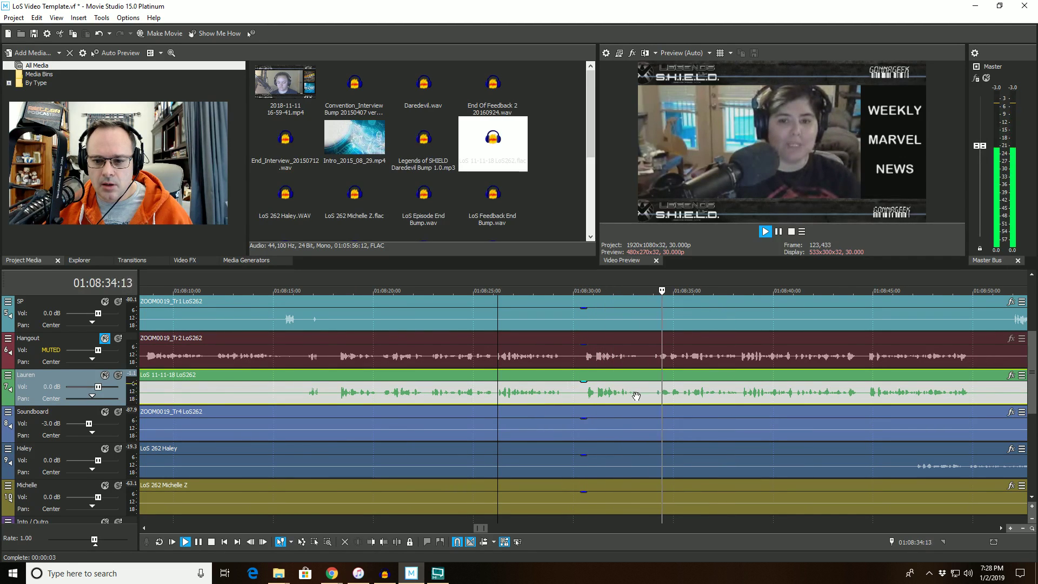
pyautogui.press('space')
pyautogui.moveTo(636, 396); pyautogui.dragTo(638, 395)
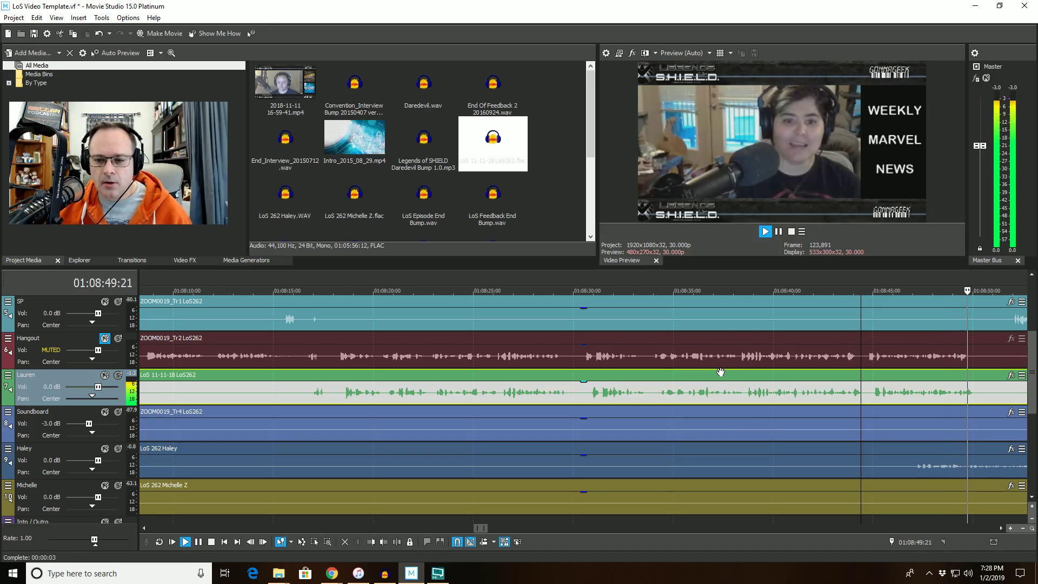
pyautogui.press('space')
# Step: Play from 00:23:45:03 to recheck lip sync and move LoS 11-11-18 LoS262 3 frames earlier
pyautogui.scroll(-10, 720, 372)
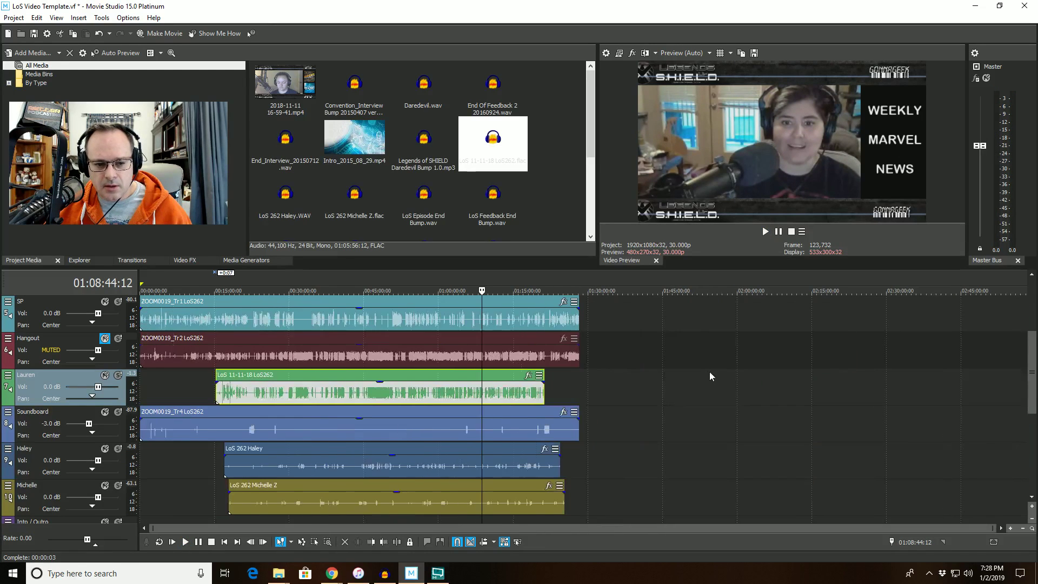
pyautogui.click(260, 295)
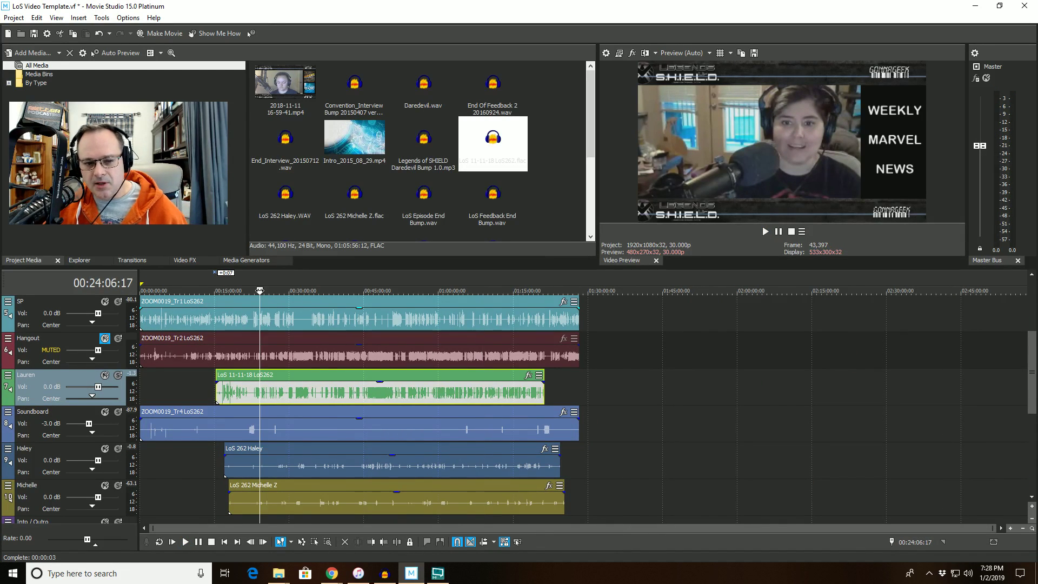
pyautogui.scroll(10, 547, 437)
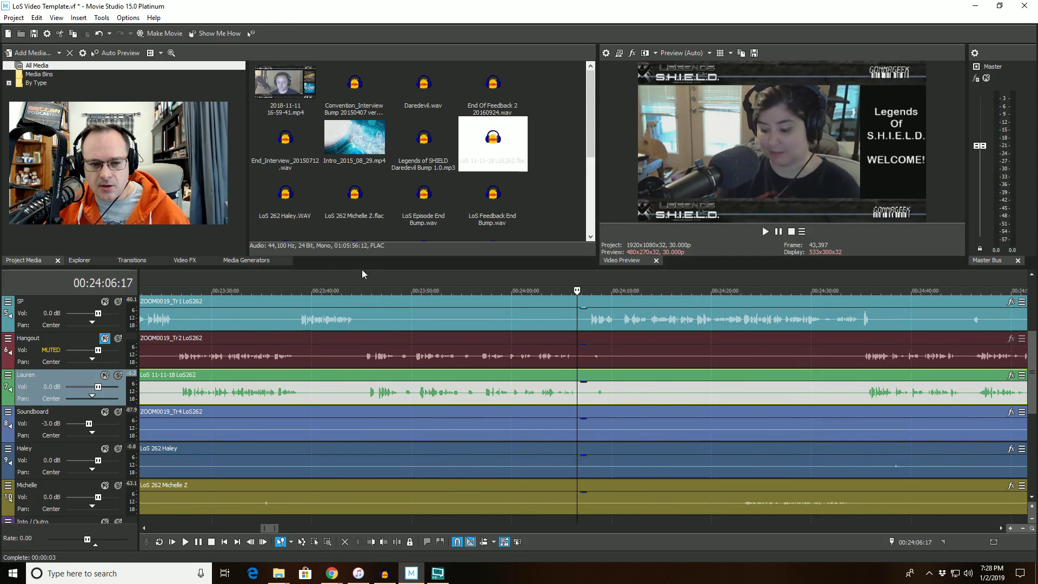
pyautogui.click(363, 287)
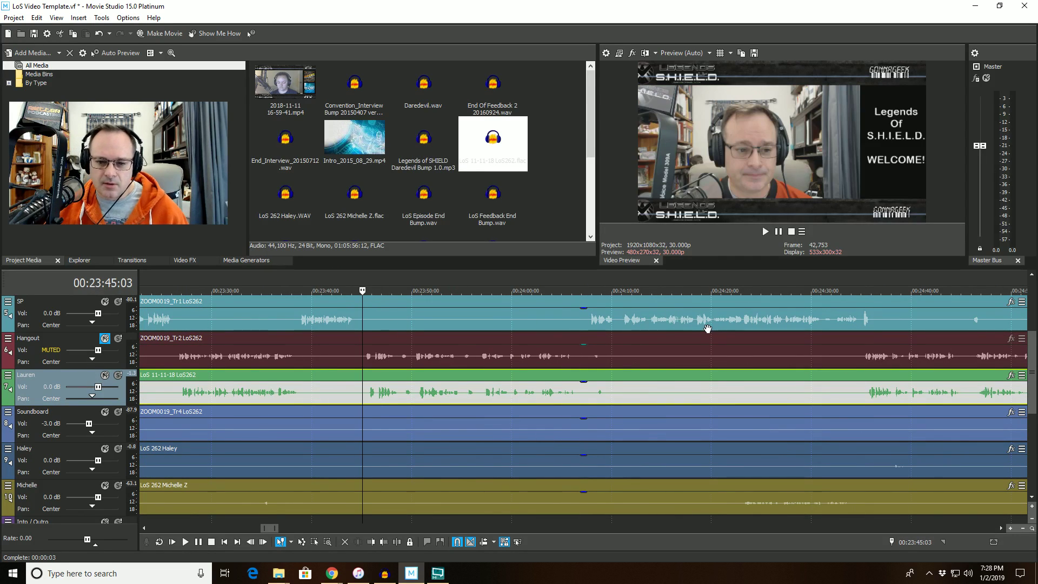
pyautogui.press('space')
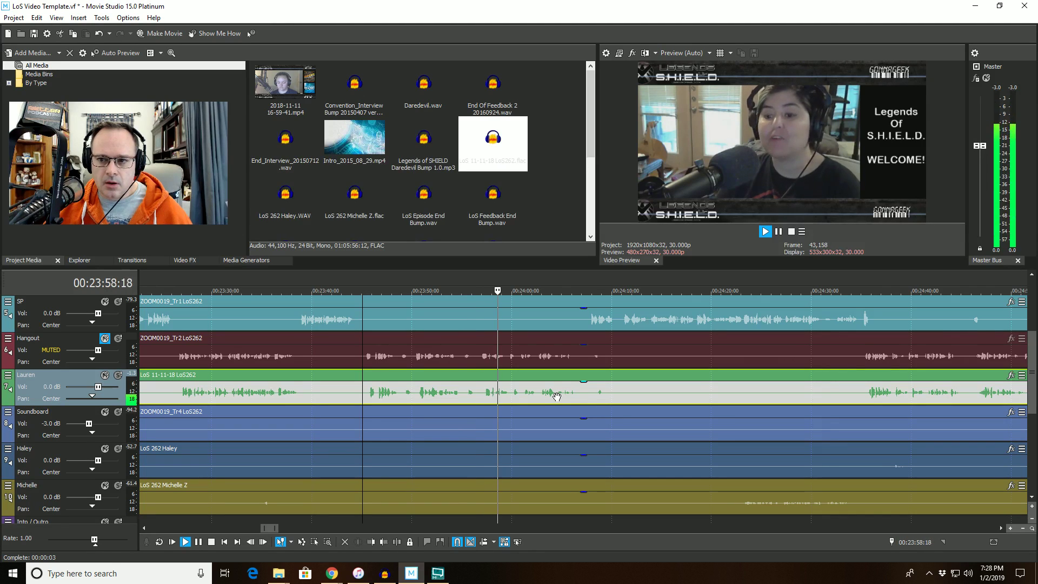
pyautogui.scroll(5, 562, 397)
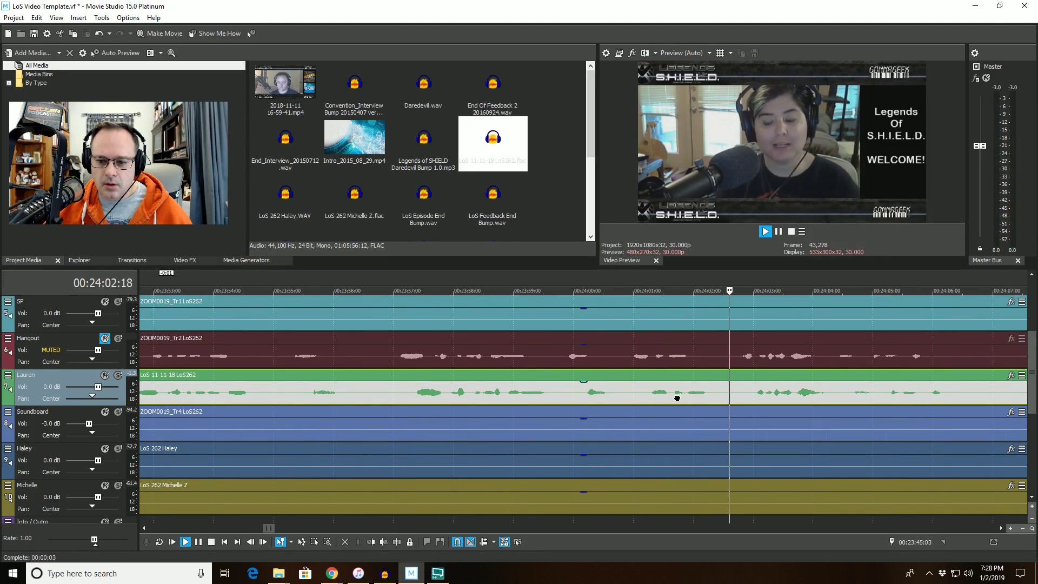
pyautogui.moveTo(684, 398); pyautogui.dragTo(673, 396)
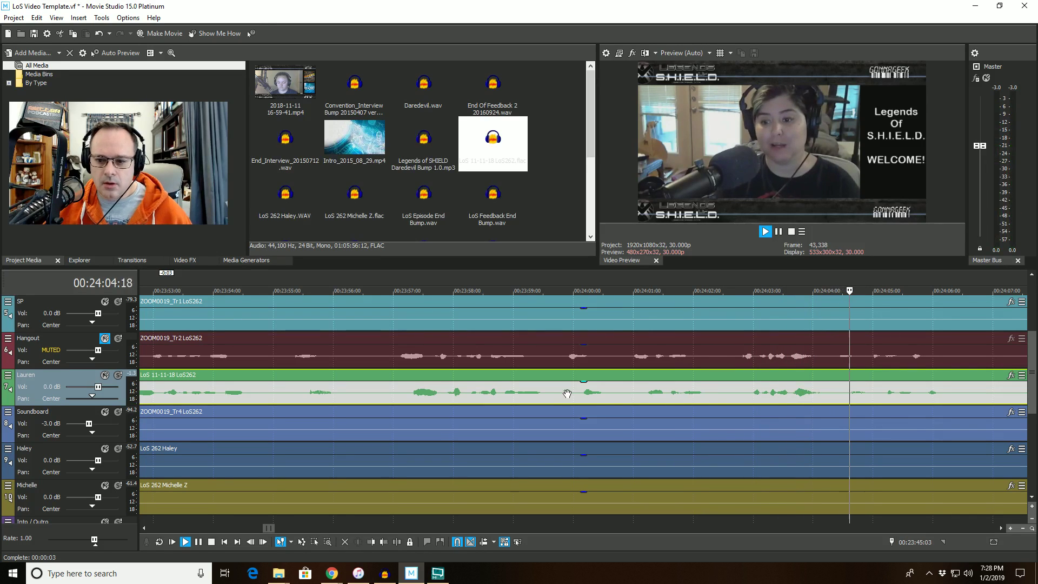
# Step: Play the passage from 00:24:38:22 to check the green co-host recording's sync with the video
pyautogui.scroll(-1, 595, 398)
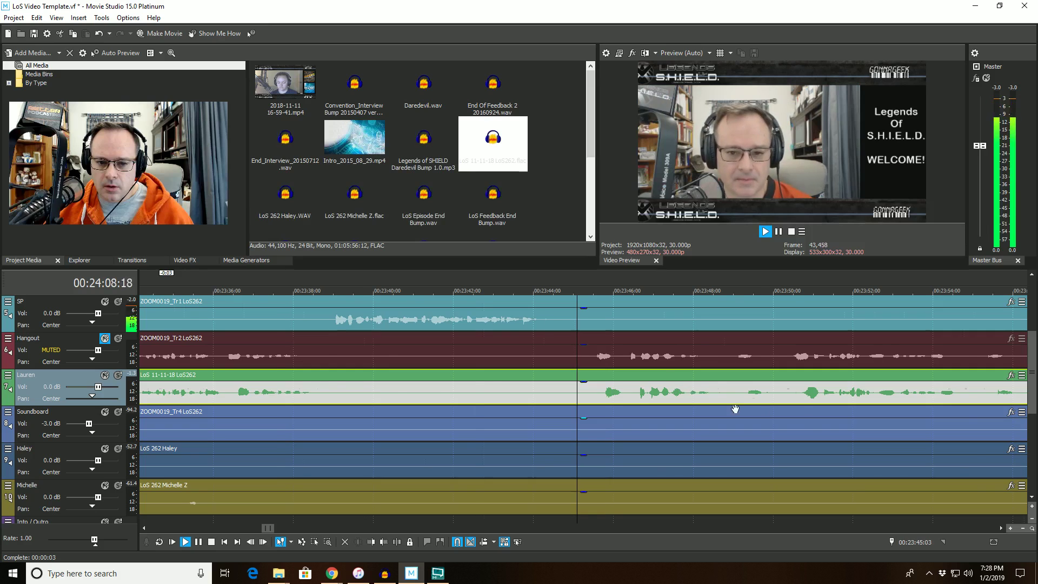
pyautogui.scroll(-4, 702, 392)
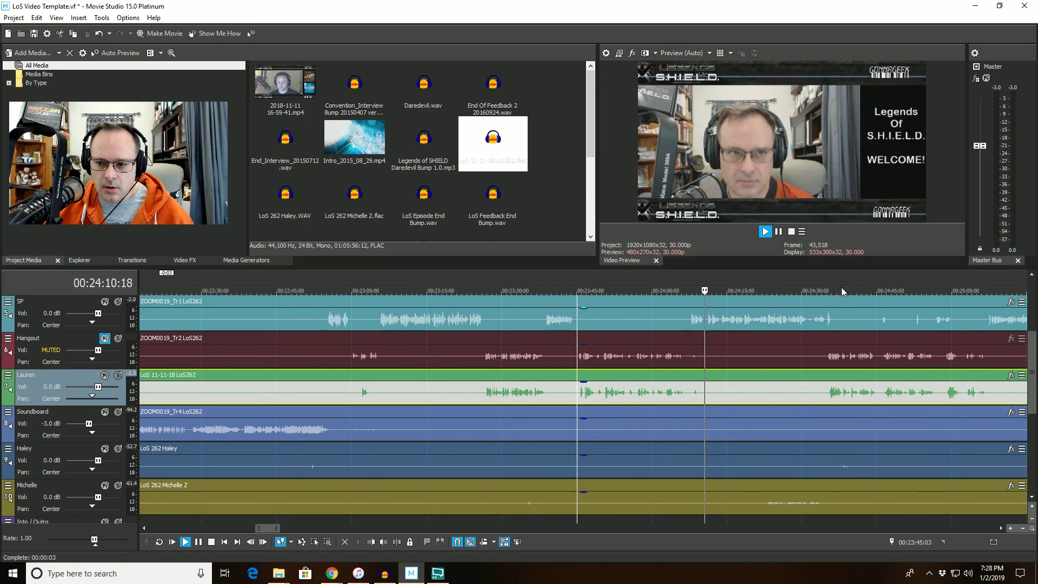
pyautogui.click(845, 342)
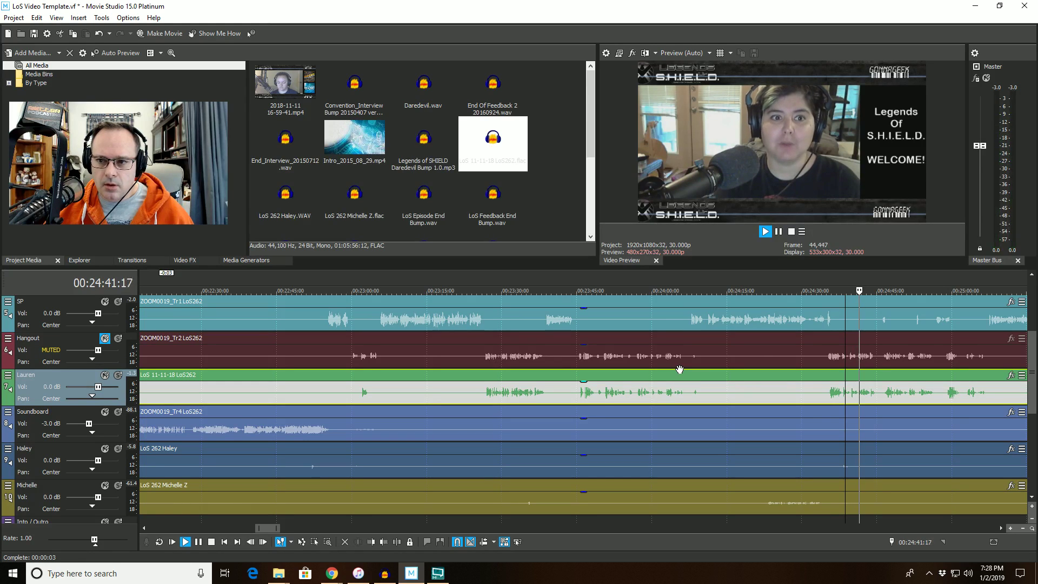
pyautogui.press('space')
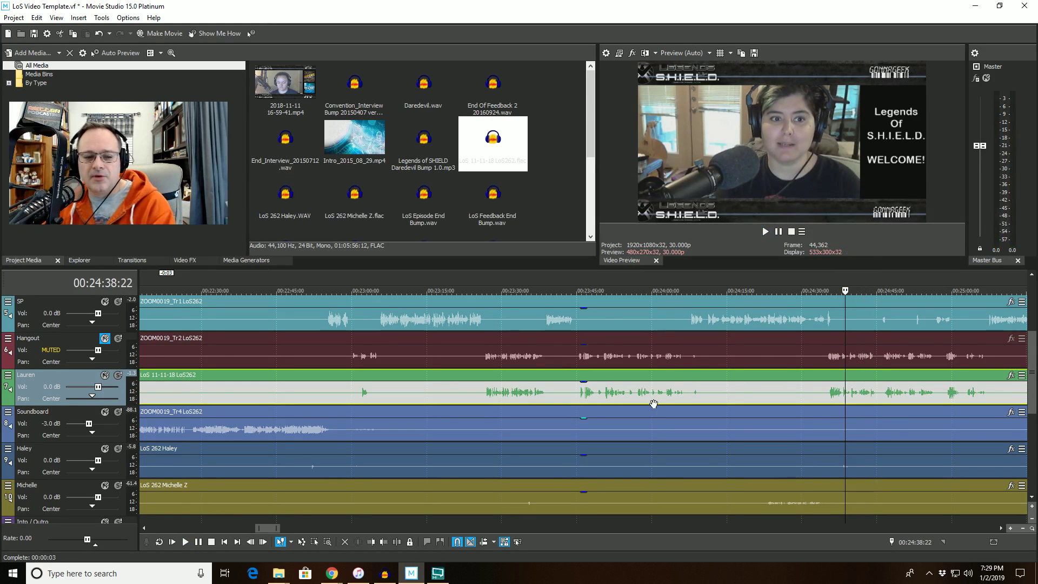
# Step: Swap the green co-host track with the dark blue co-host track so the blue one sits directly below the Hangout track
pyautogui.scroll(-10, 653, 404)
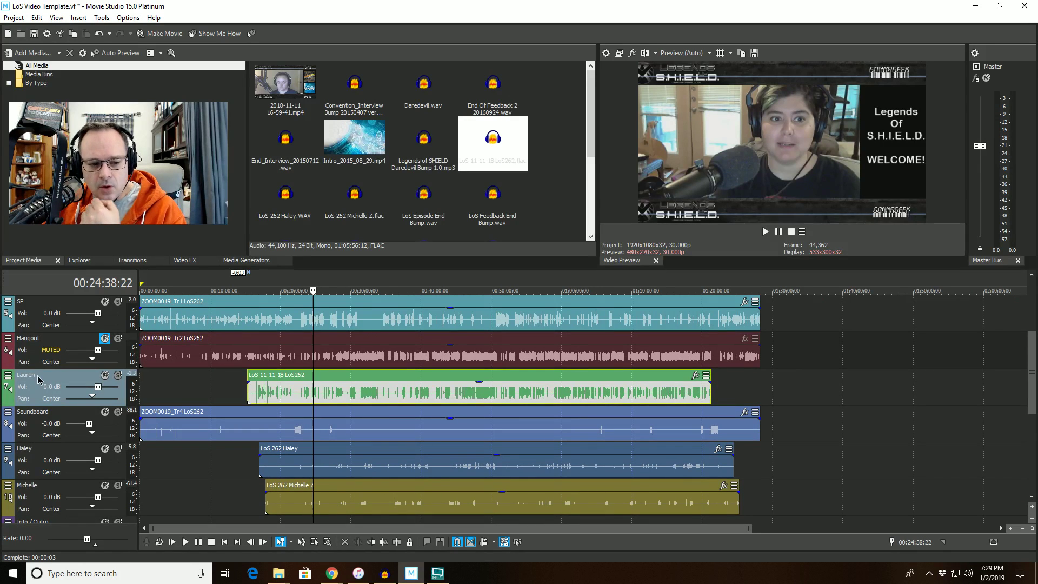
pyautogui.moveTo(37, 379); pyautogui.dragTo(210, 398)
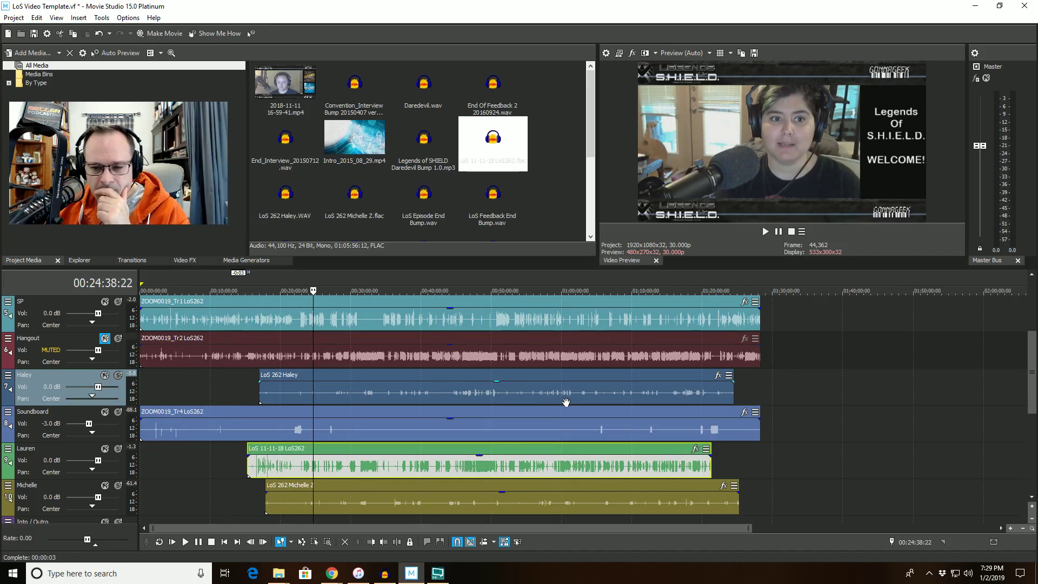
# Step: Solo the blue co-host track and play it from 00:27:57:03 to compare its speech with the video
pyautogui.scroll(6, 565, 403)
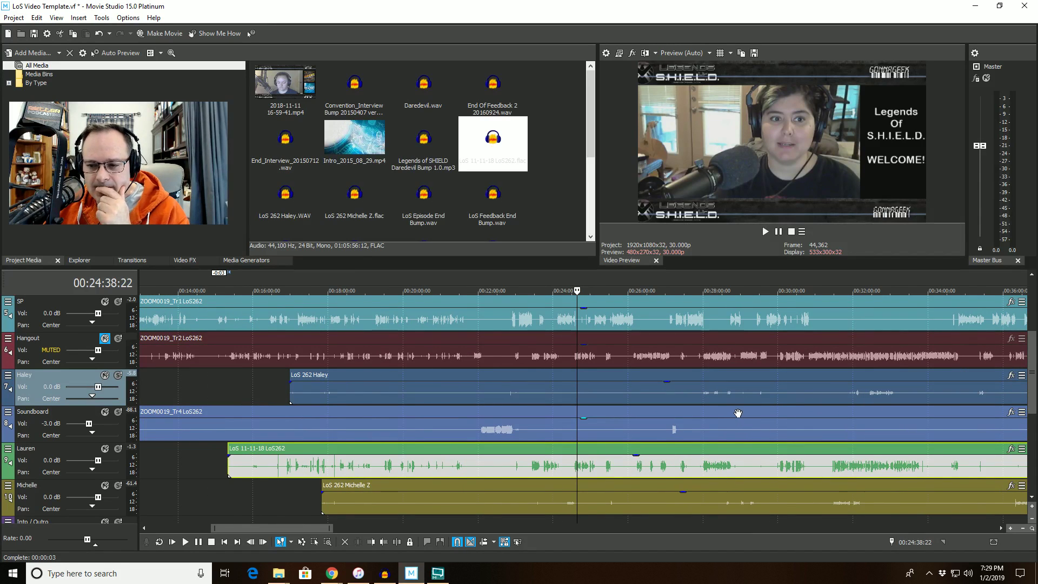
pyautogui.scroll(-6, 803, 403)
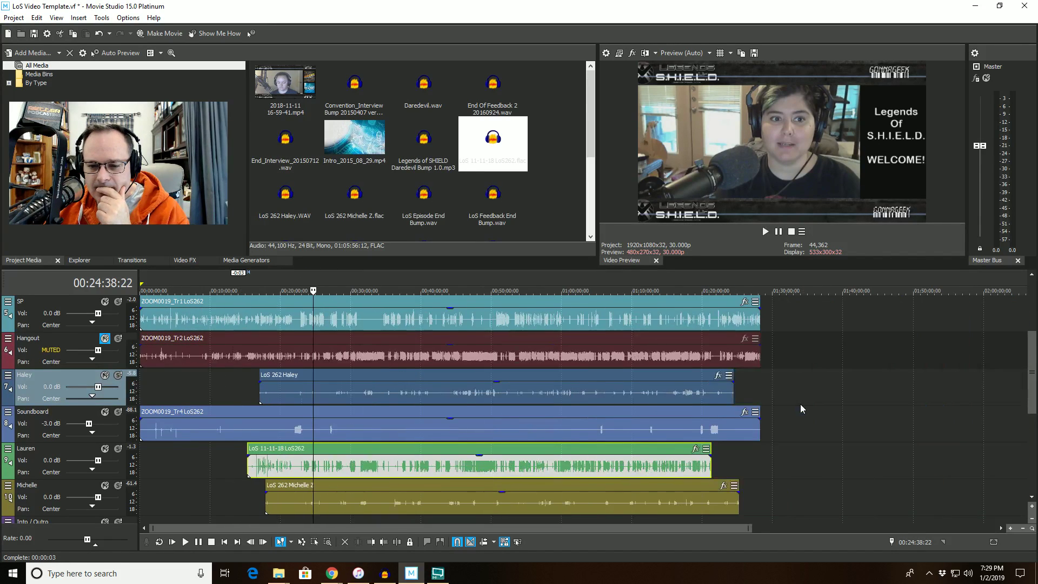
pyautogui.scroll(3, 777, 403)
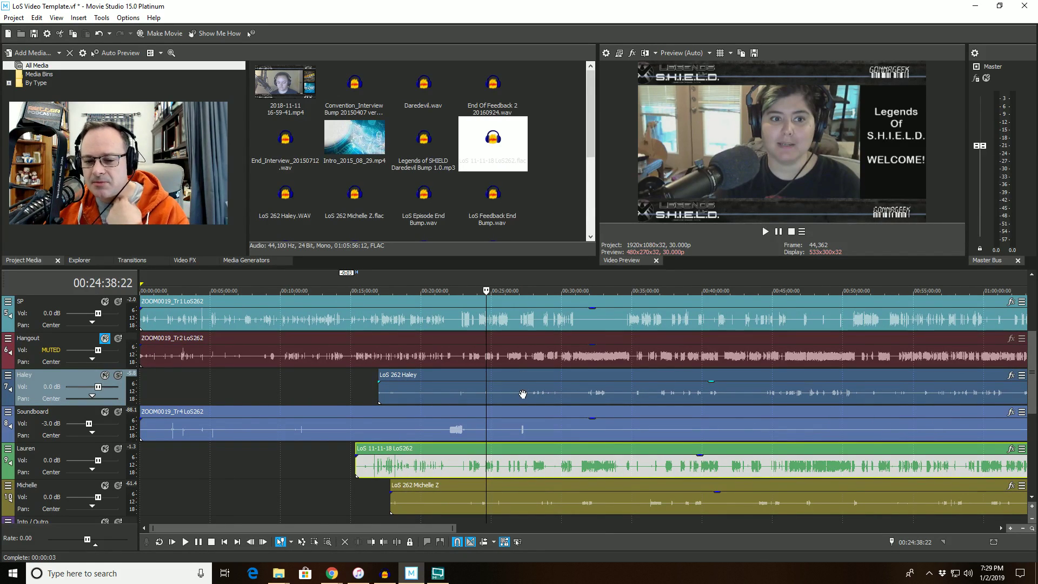
pyautogui.click(118, 375)
pyautogui.click(533, 375)
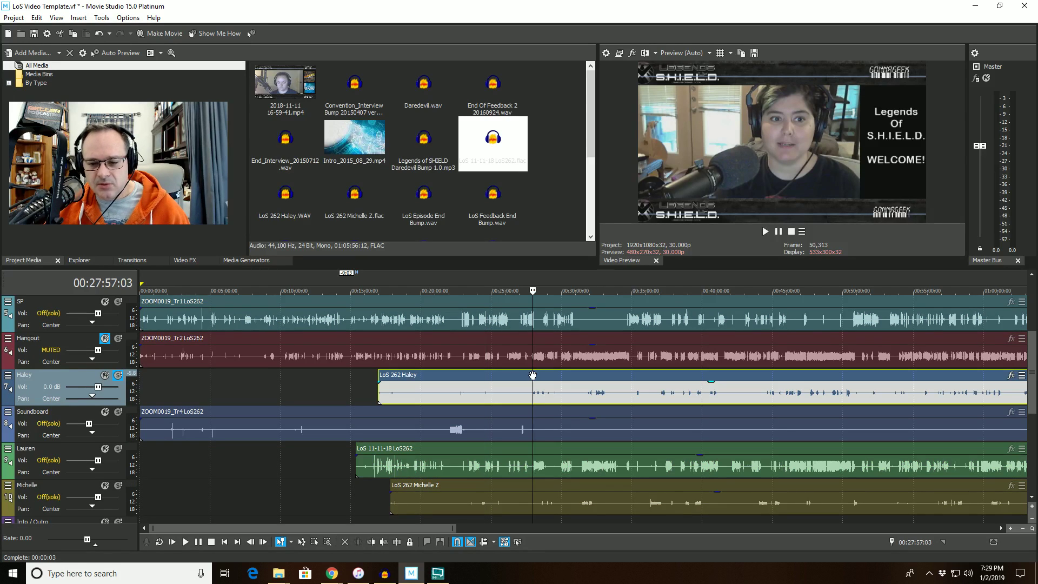
pyautogui.press('space')
pyautogui.scroll(10, 586, 391)
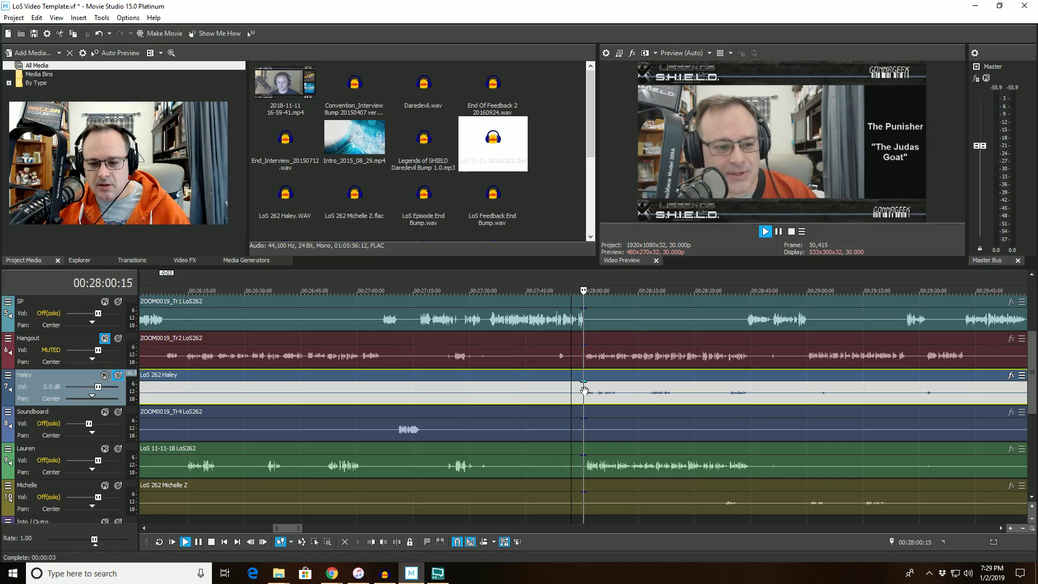
pyautogui.scroll(-6, 562, 394)
pyautogui.scroll(-2, 557, 395)
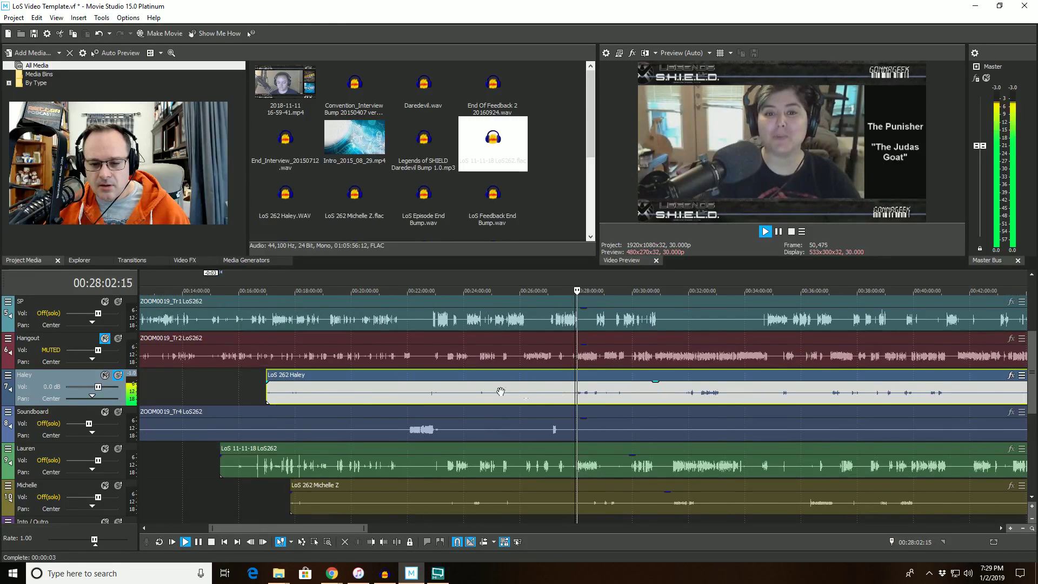
pyautogui.press('space')
# Step: Play the soloed blue co-host recording from 00:24:34:12 to identify the short utterance near 00:24:39
pyautogui.click(480, 377)
pyautogui.scroll(10, 481, 381)
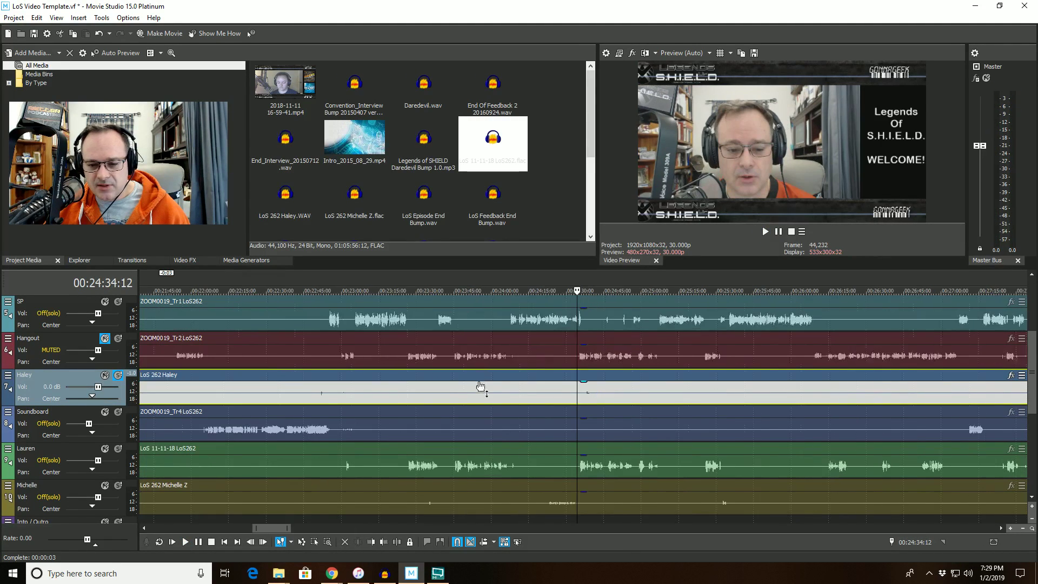
pyautogui.press('space')
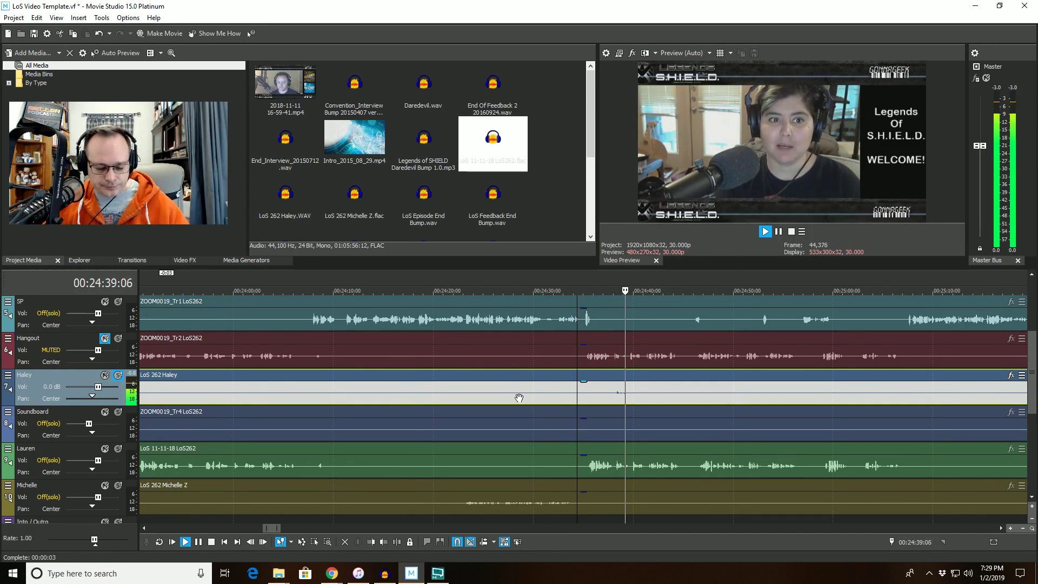
pyautogui.press('space')
# Step: Slide the blue co-host recording 1:33:12 earlier and a further 2:27 earlier, aligning its short utterance with the Hangout waveform near 00:23:02
pyautogui.scroll(-6, 520, 402)
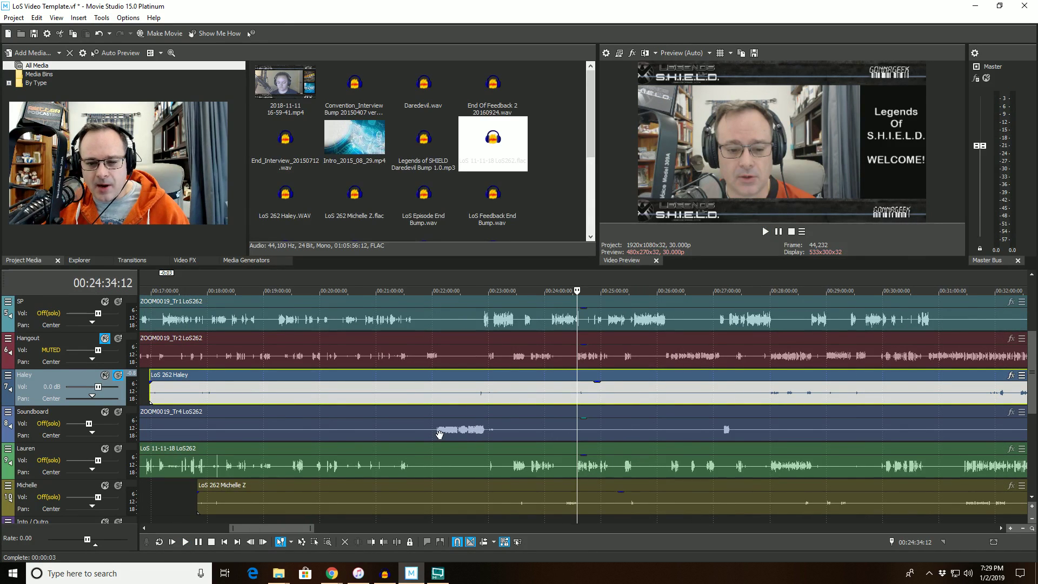
pyautogui.moveTo(606, 391); pyautogui.dragTo(533, 389)
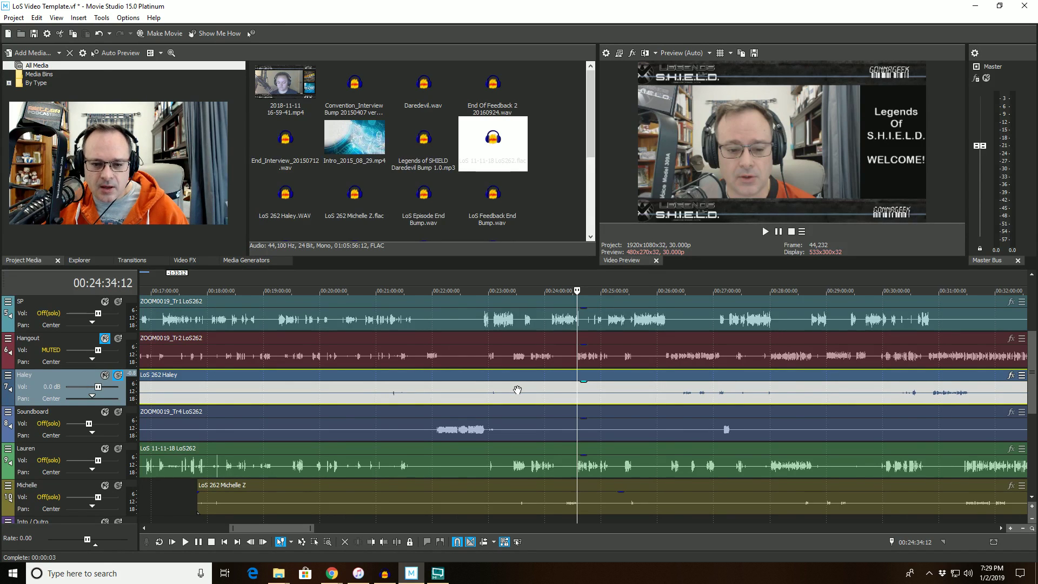
pyautogui.scroll(3, 518, 389)
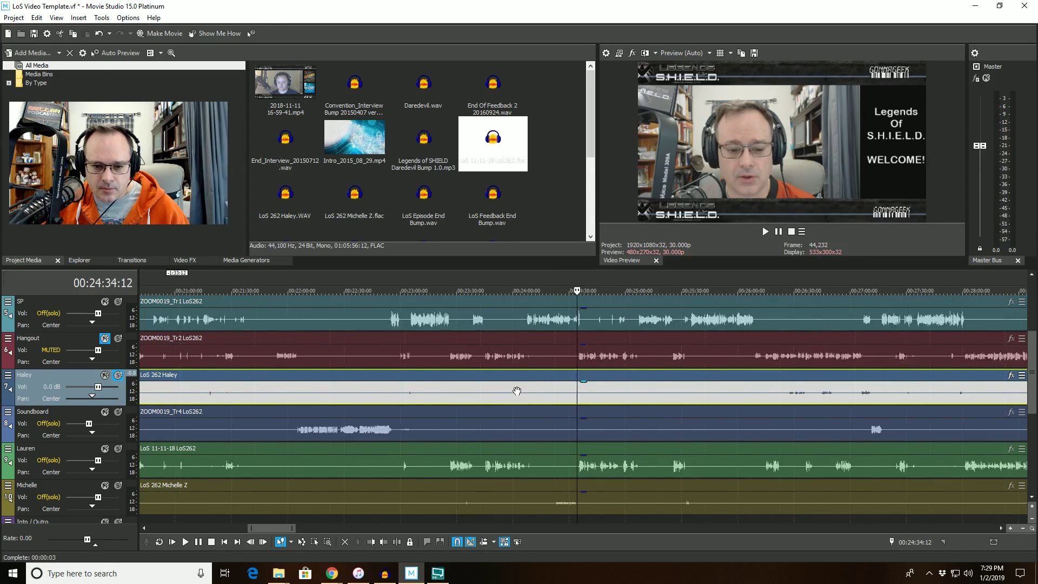
pyautogui.scroll(-4, 517, 391)
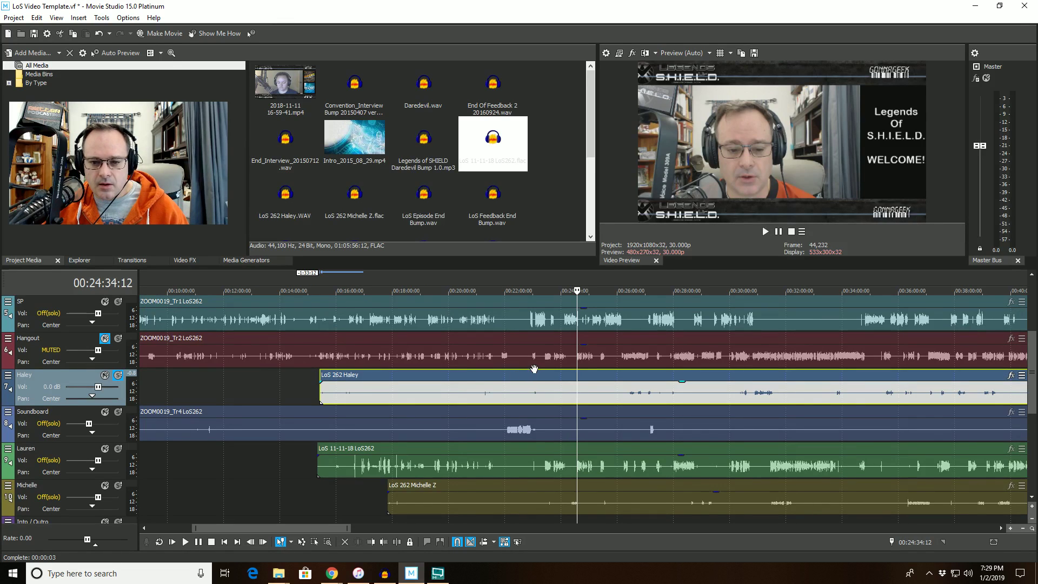
pyautogui.click(534, 373)
pyautogui.scroll(3, 537, 389)
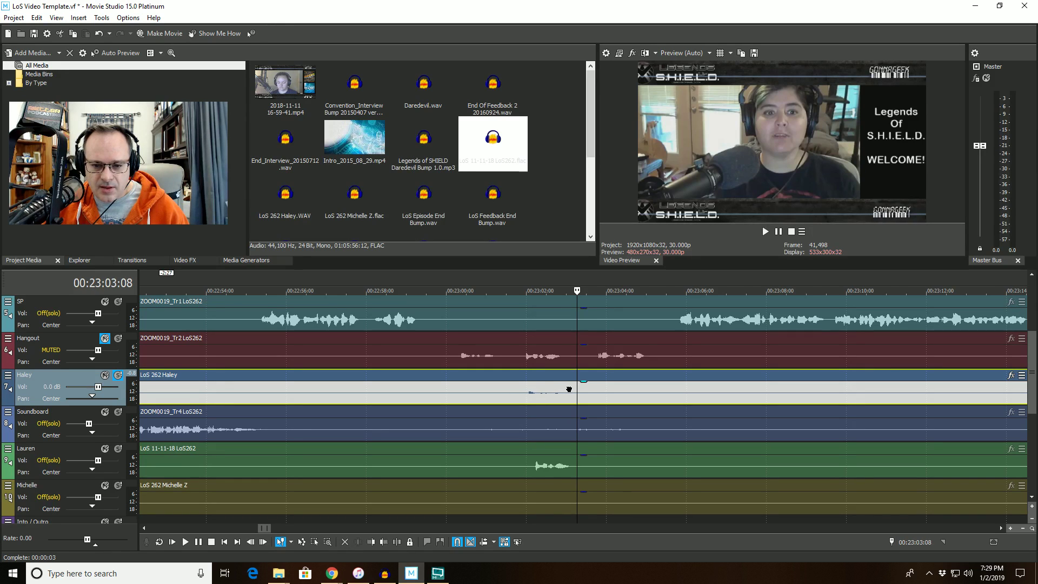
# Step: Play the blue co-host recording from 00:23:00:03 and again from 00:23:01:26 to check whose utterance it matches
pyautogui.click(451, 292)
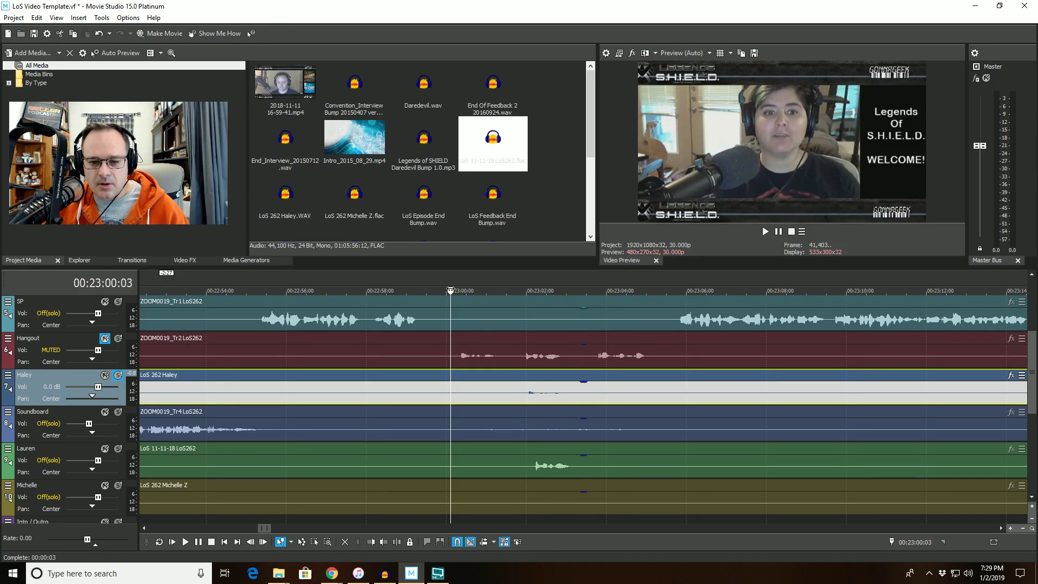
pyautogui.press('space')
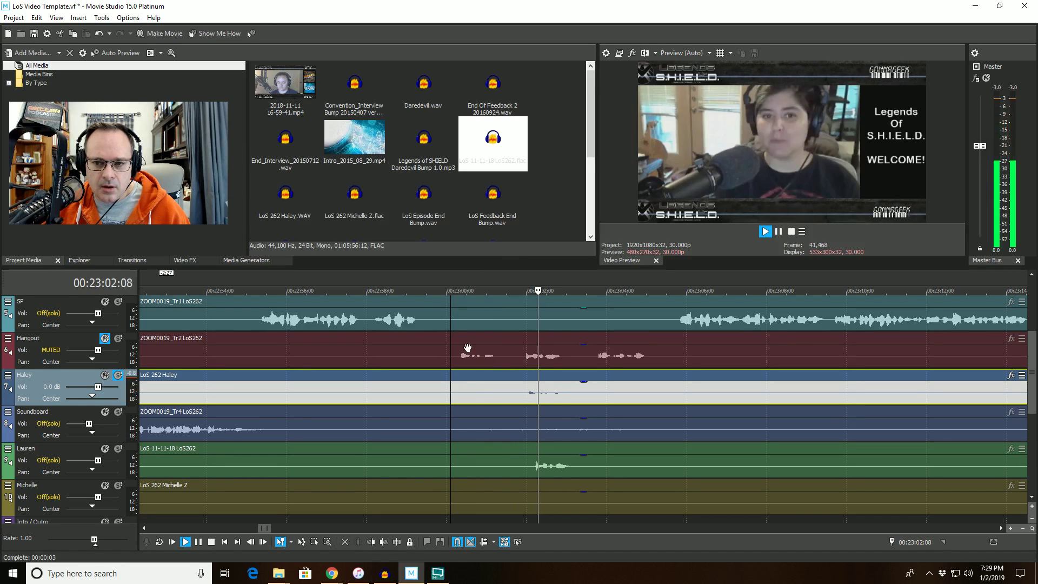
pyautogui.press('space')
pyautogui.scroll(-5, 550, 376)
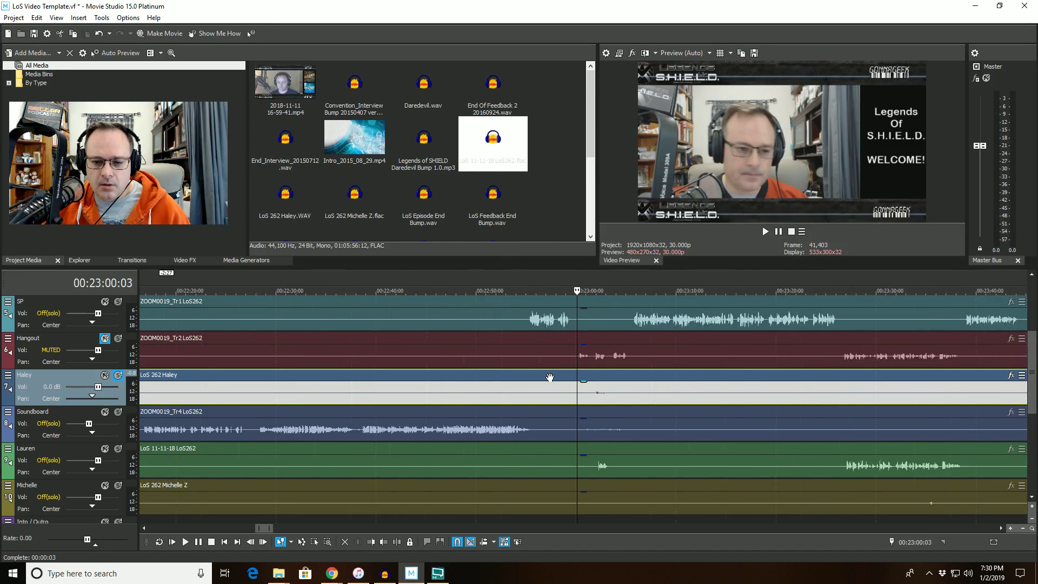
pyautogui.scroll(4, 550, 377)
pyautogui.click(649, 295)
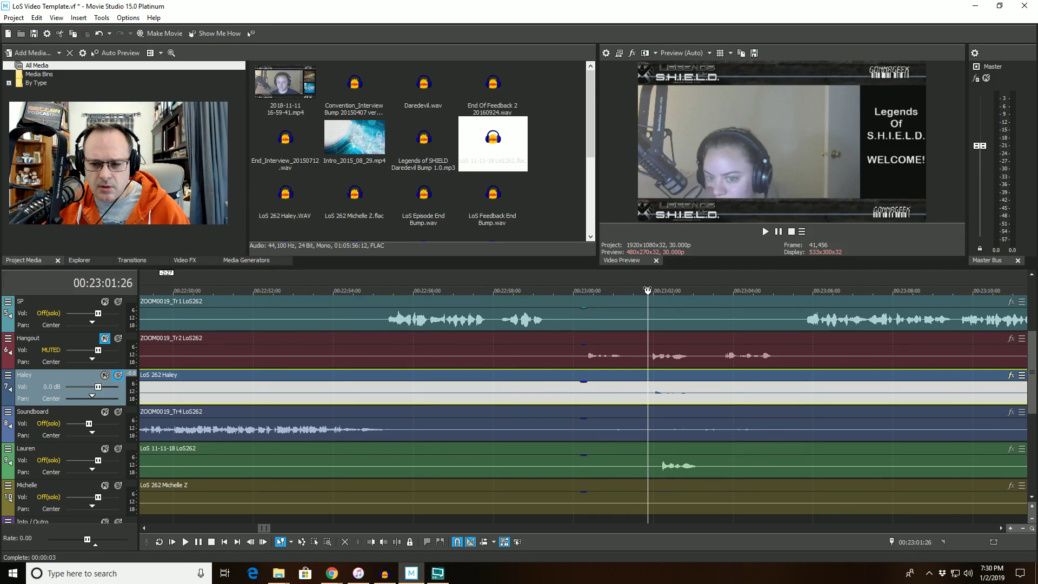
pyautogui.press('space')
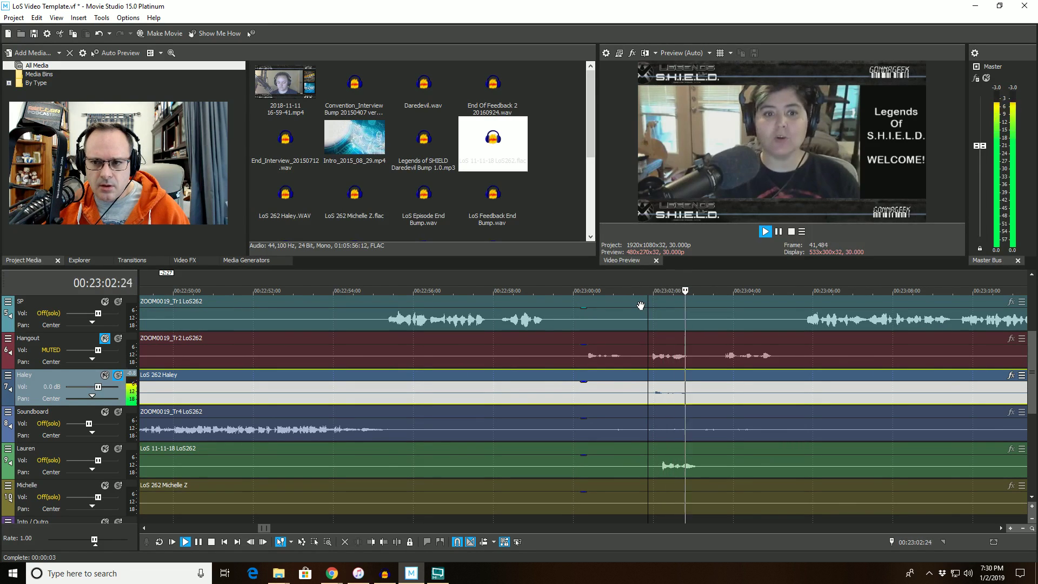
pyautogui.press('space')
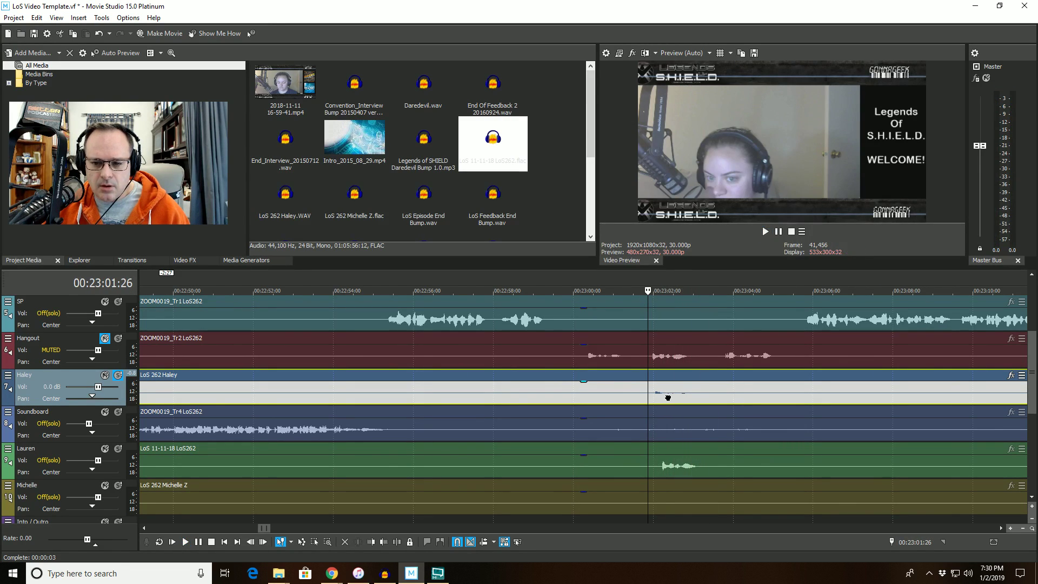
# Step: Shift the blue co-host recording 1:19 earlier to the first Hangout utterance and play from just before 00:23:00 to check it
pyautogui.click(575, 295)
pyautogui.press('space')
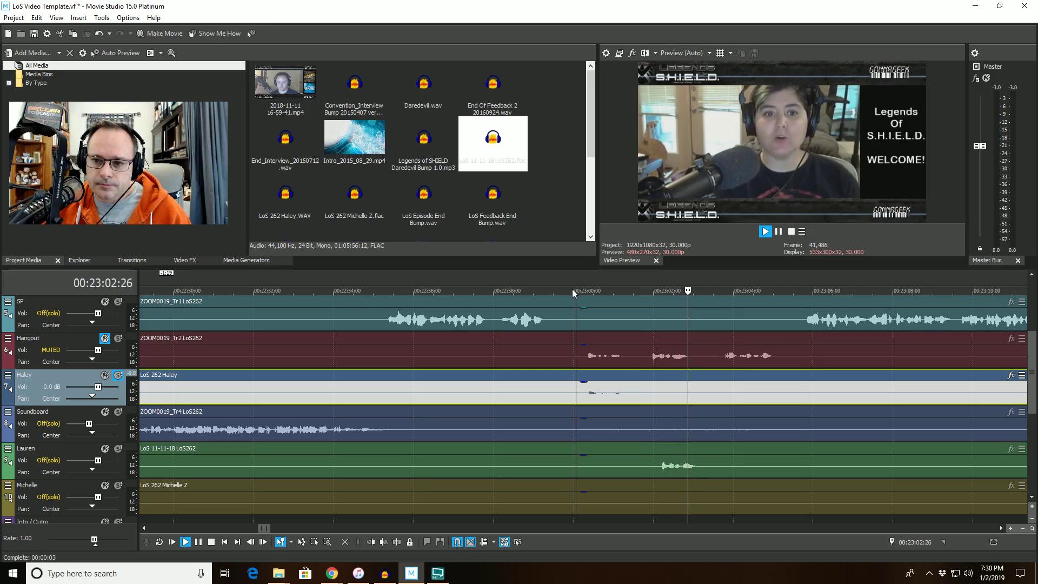
pyautogui.scroll(-5, 749, 297)
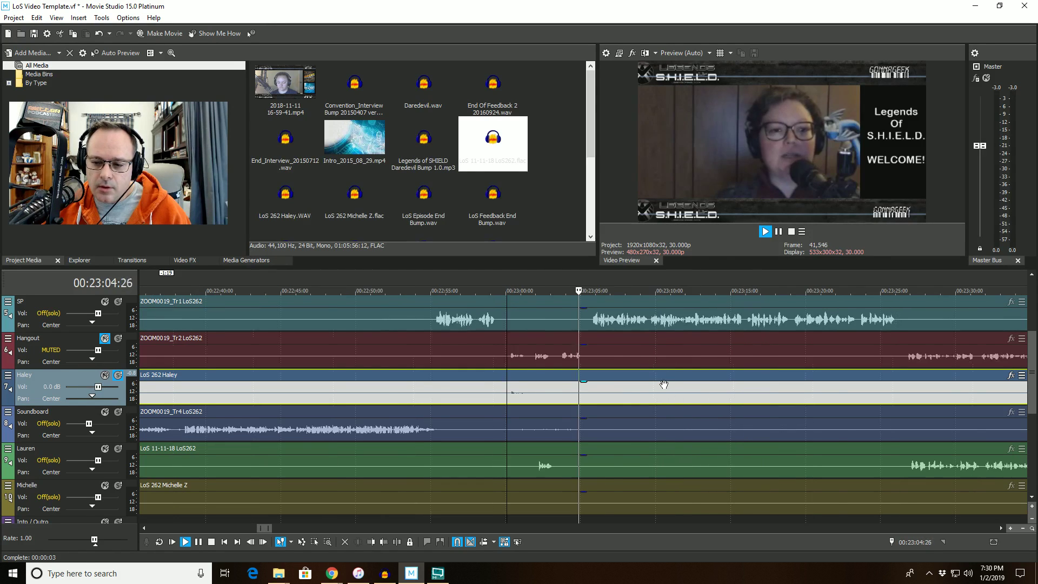
# Step: Play the blue co-host recording from 00:26:36:27 to check its lip sync in a longer passage
pyautogui.scroll(-3, 749, 294)
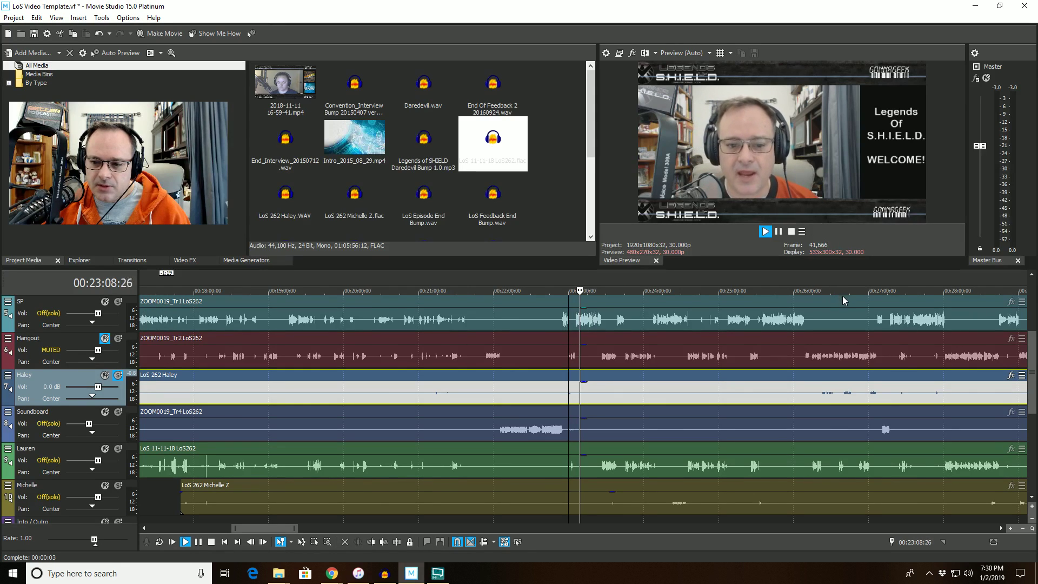
pyautogui.click(839, 291)
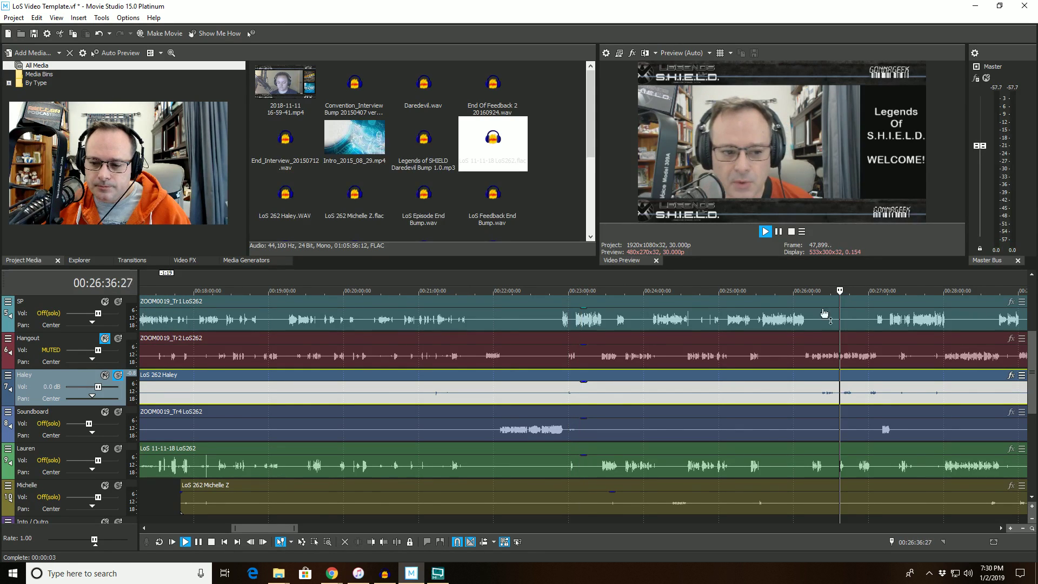
pyautogui.scroll(8, 724, 393)
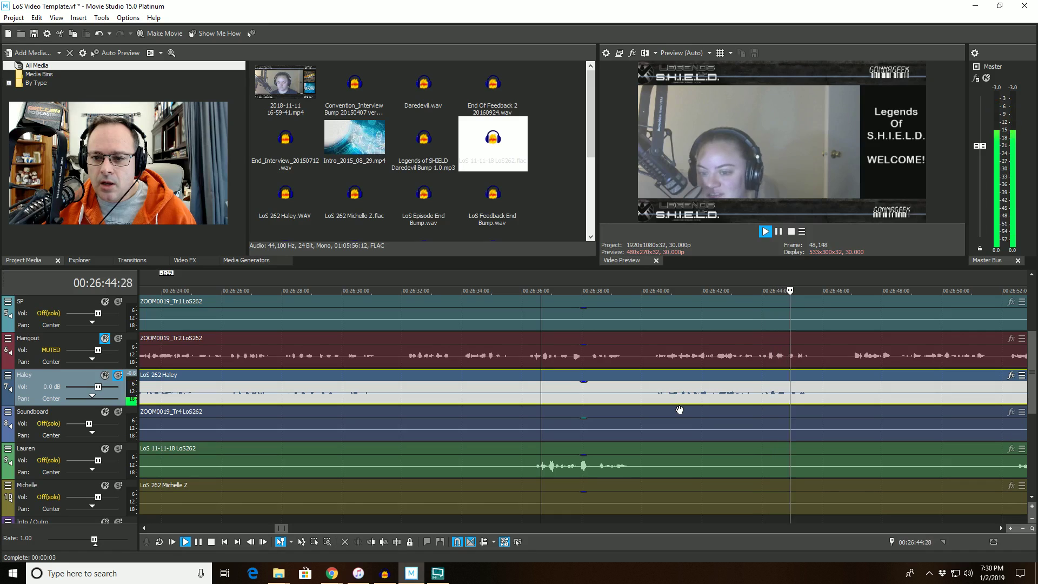
pyautogui.press('space')
# Step: Swap the olive co-host track with the blue co-host track so the olive one sits directly below the Hangout track
pyautogui.scroll(-10, 679, 405)
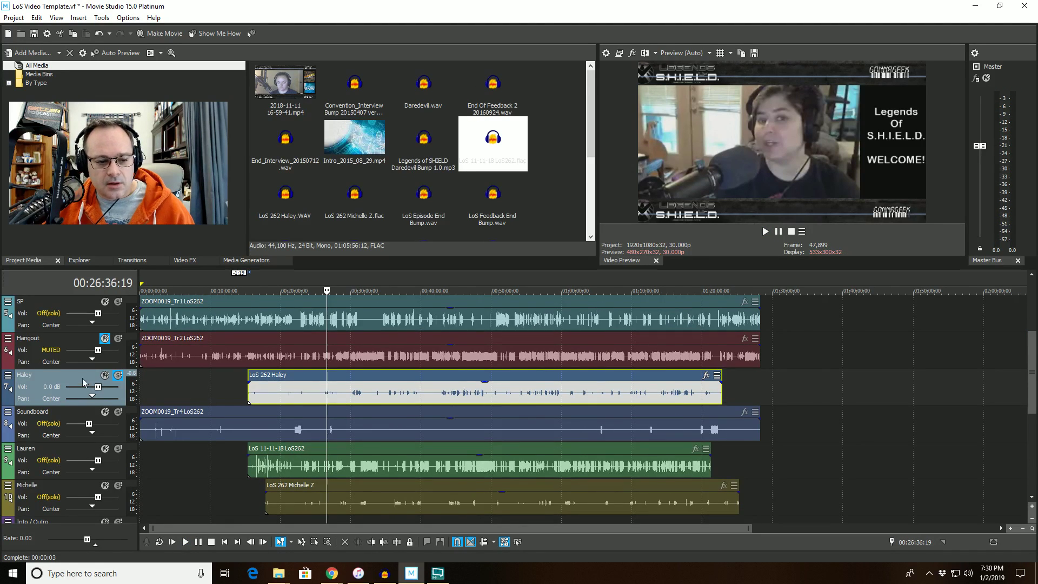
pyautogui.moveTo(74, 474); pyautogui.dragTo(82, 370)
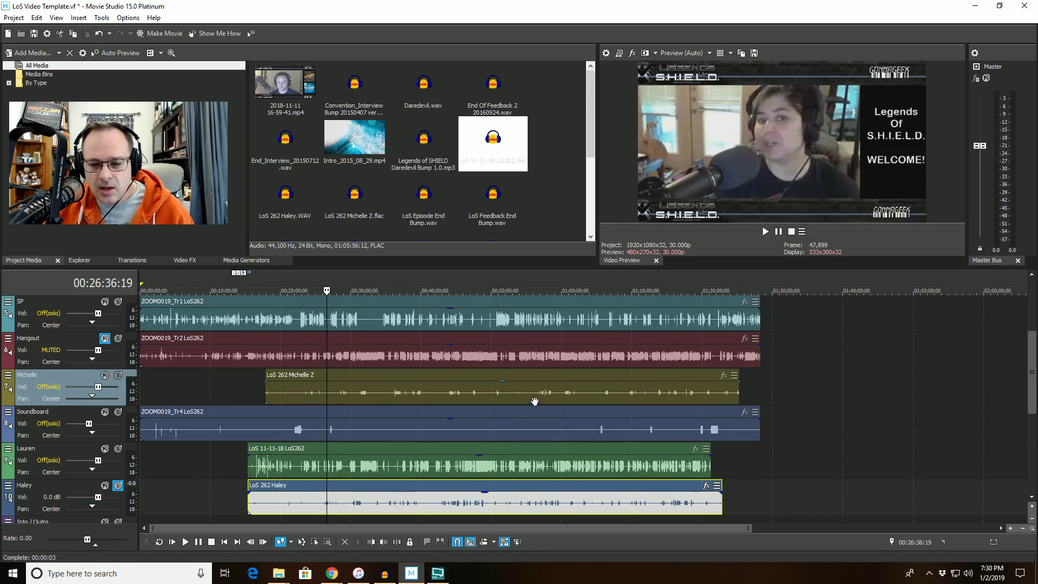
# Step: Select the olive co-host recording and play from 00:24:22:03 to listen for its speech
pyautogui.scroll(4, 612, 408)
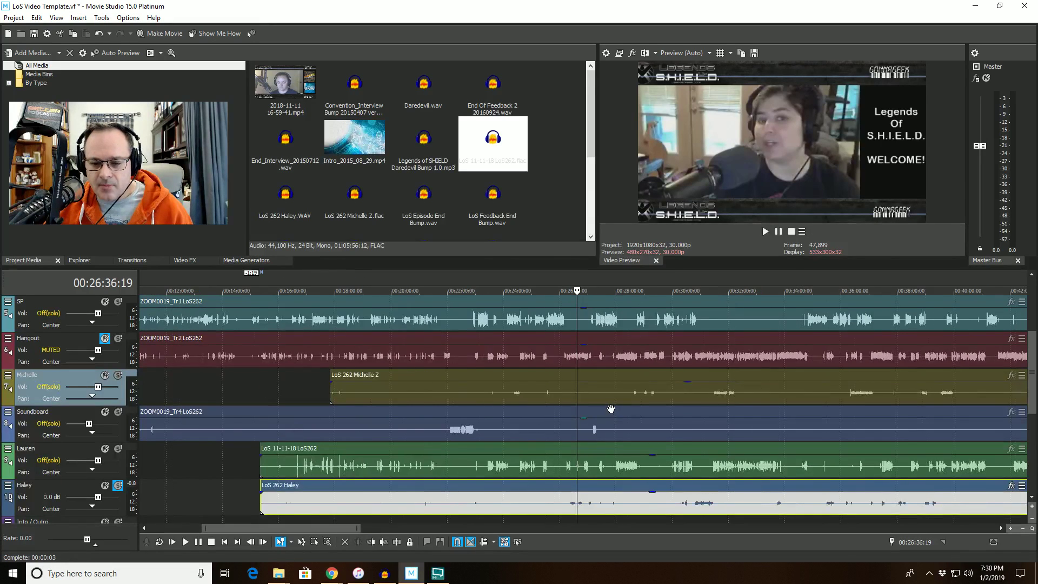
pyautogui.scroll(3, 611, 408)
pyautogui.click(409, 377)
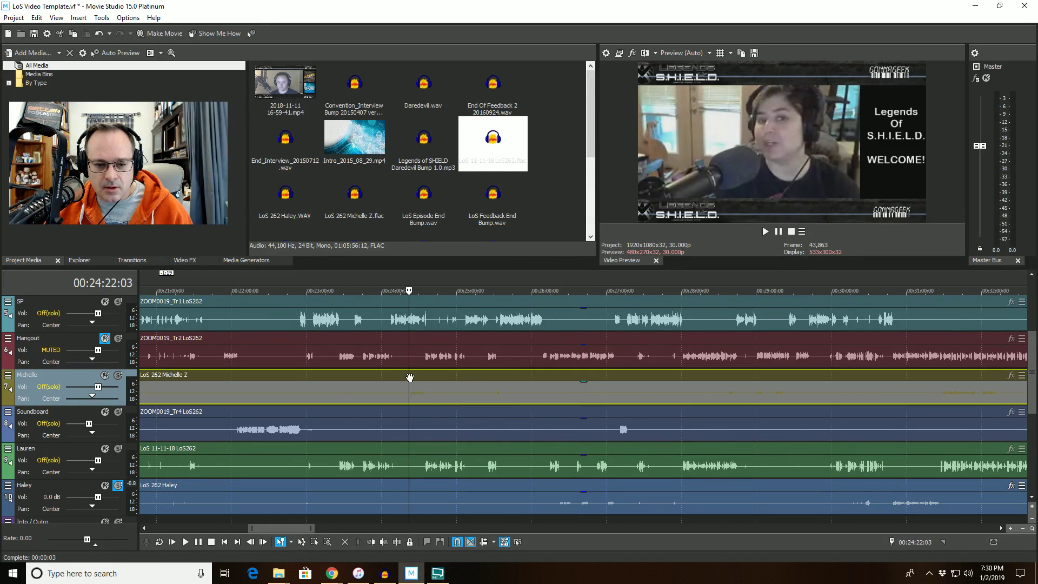
pyautogui.press('space')
pyautogui.scroll(3, 388, 405)
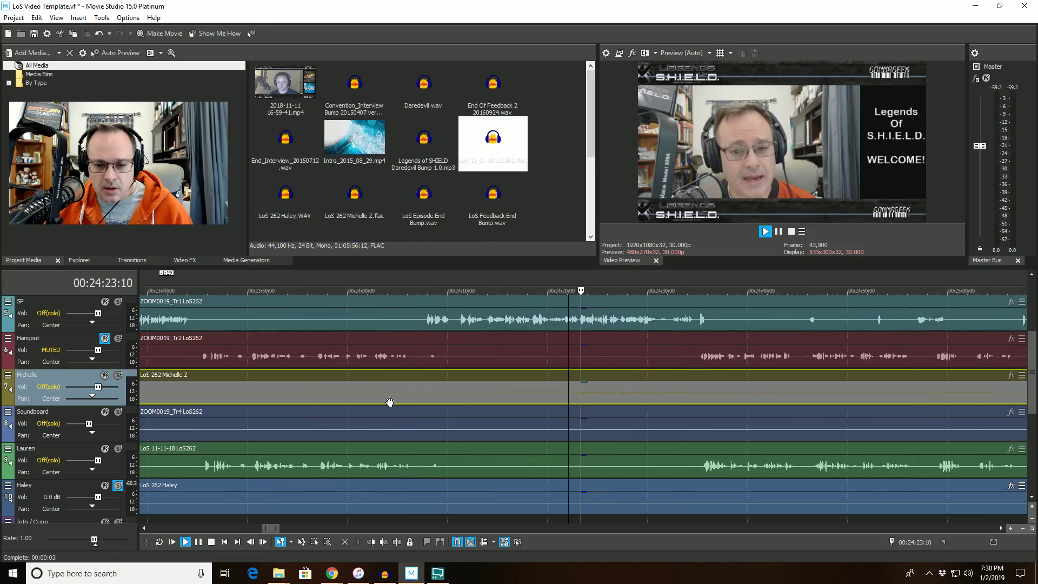
pyautogui.press('space')
pyautogui.scroll(2, 179, 385)
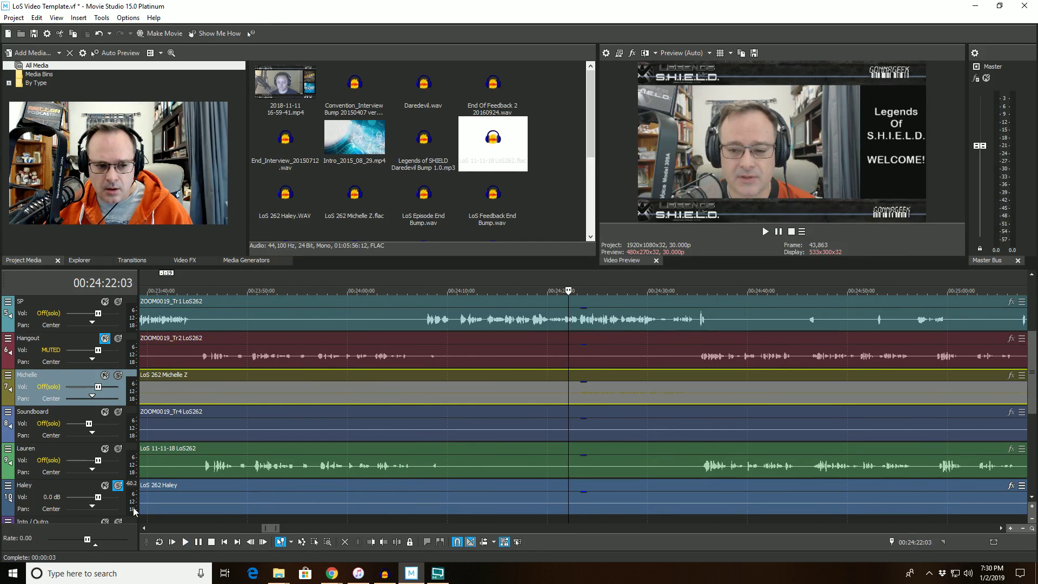
# Step: Solo the olive co-host track instead of the blue one and play from 00:24:22:03 to listen for its speech
pyautogui.click(118, 485)
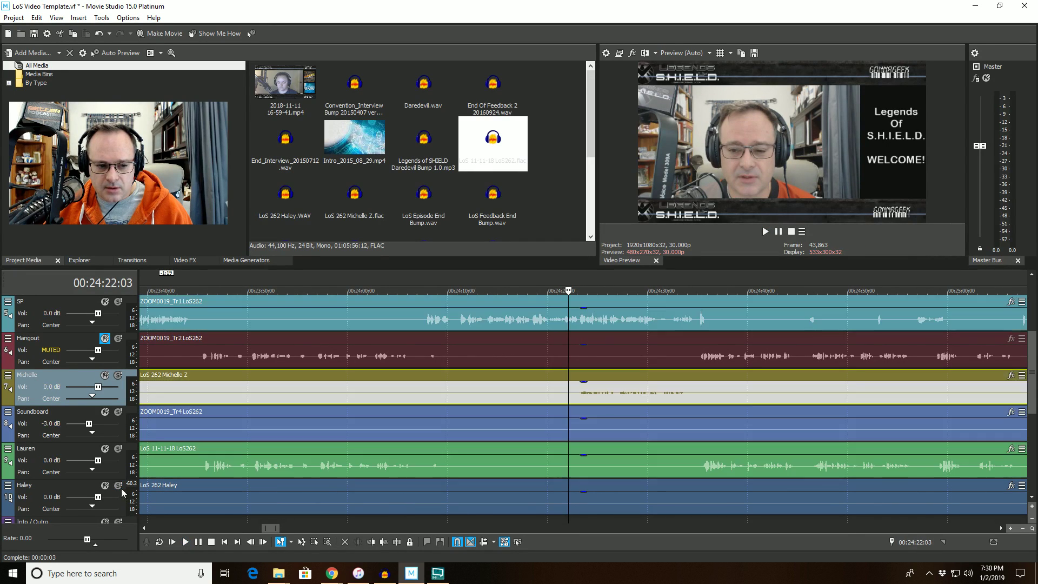
pyautogui.click(118, 375)
pyautogui.press('space')
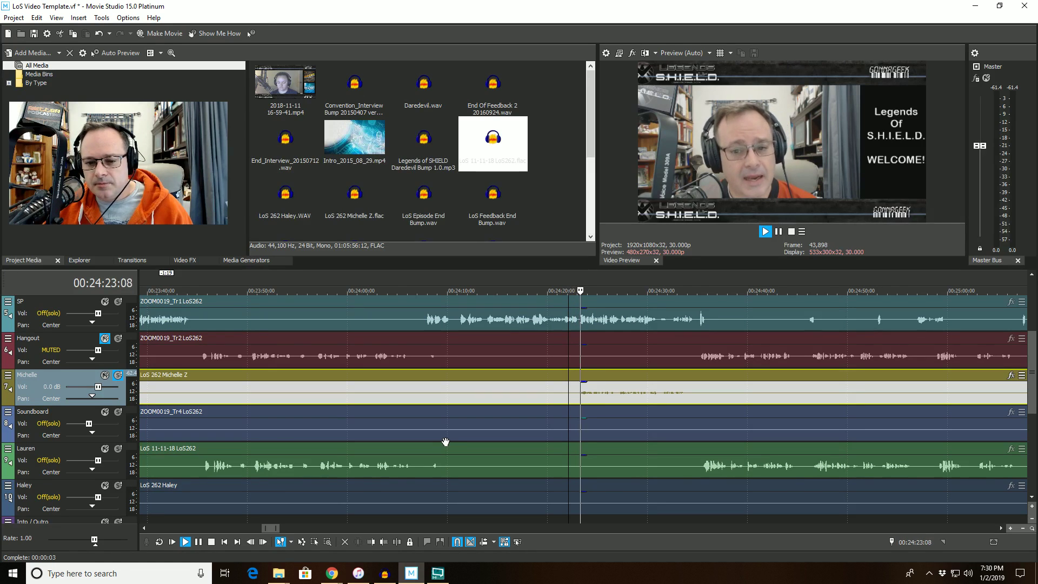
pyautogui.scroll(-4, 595, 432)
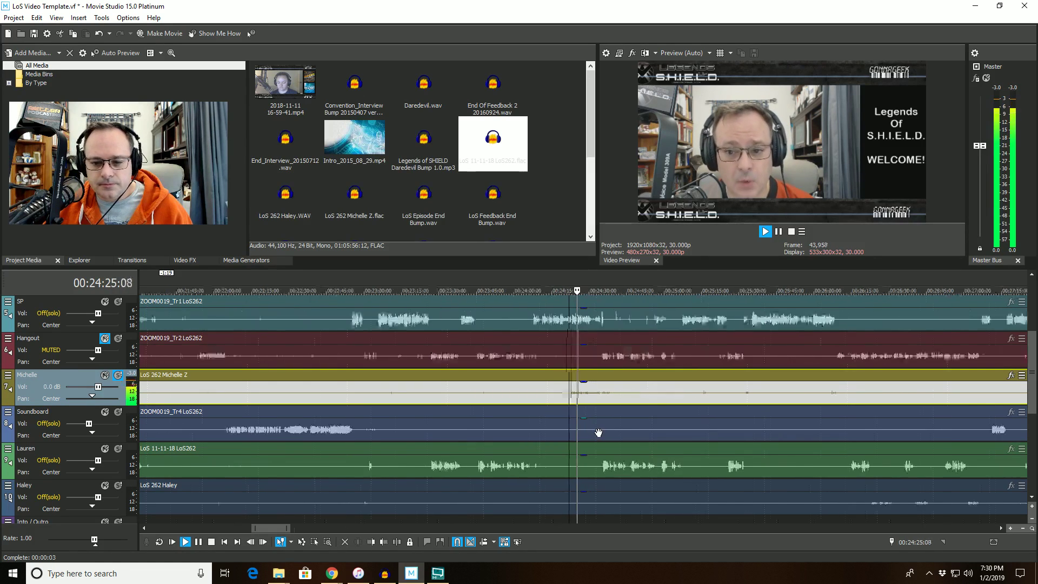
pyautogui.scroll(-2, 599, 433)
pyautogui.press('space')
pyautogui.scroll(-1, 608, 397)
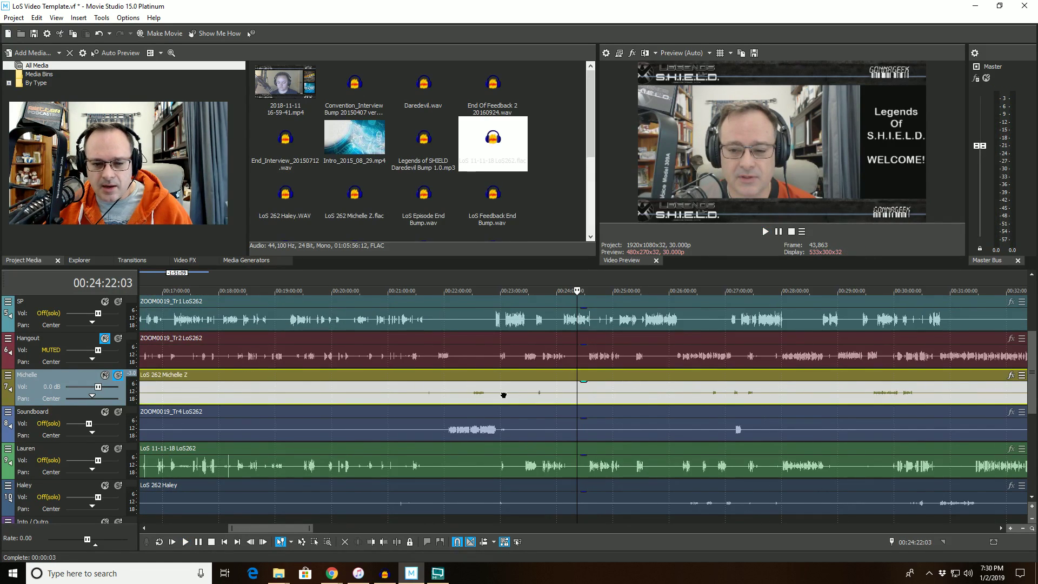
# Step: Shift the olive co-host recording 0:10 later to match the Hangout utterance after 00:21:54 and play from 00:21:53:28 to check lip sync
pyautogui.click(439, 290)
pyautogui.scroll(10, 541, 460)
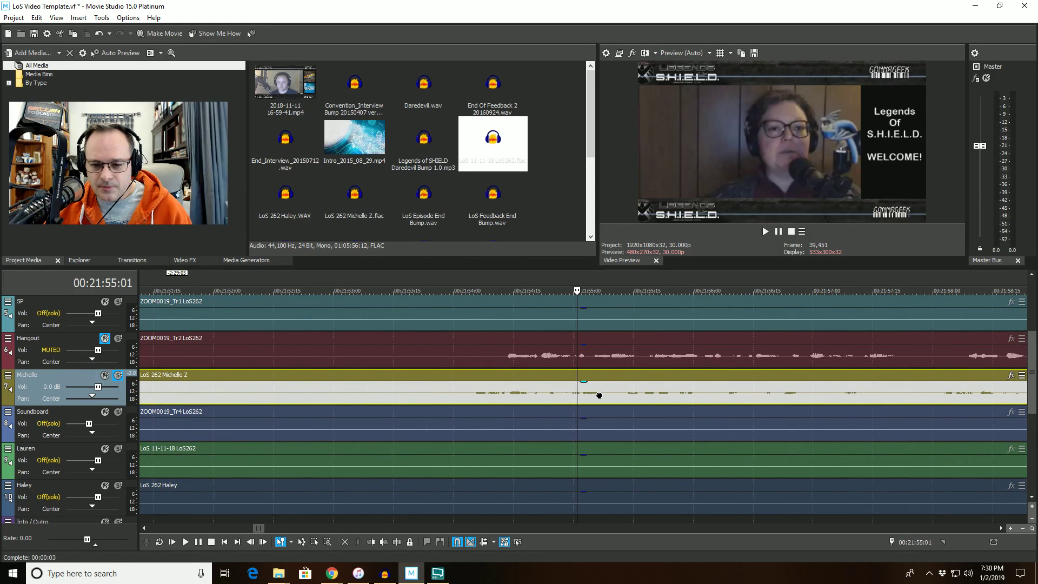
pyautogui.click(445, 291)
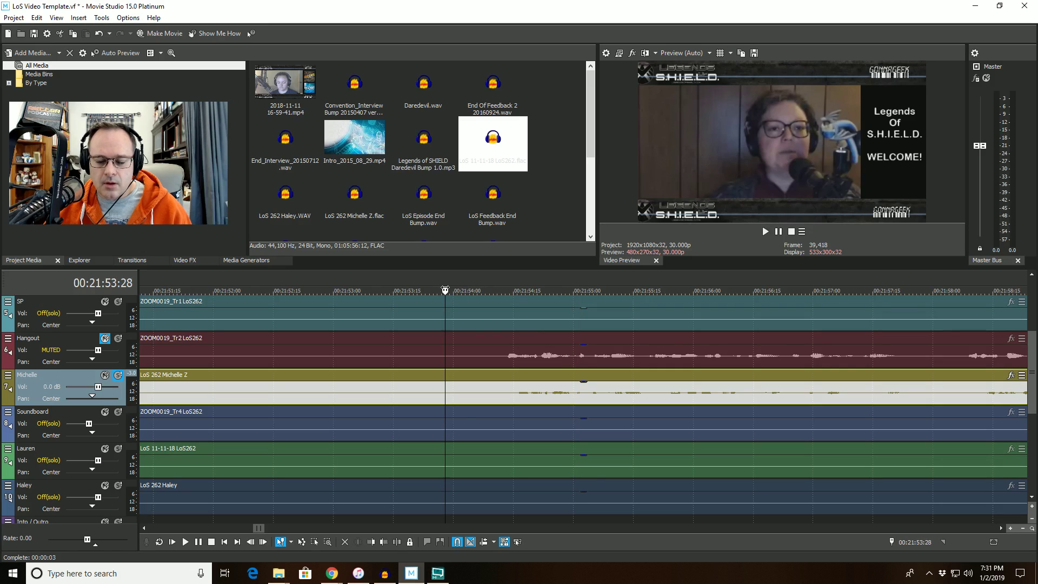
pyautogui.press('space')
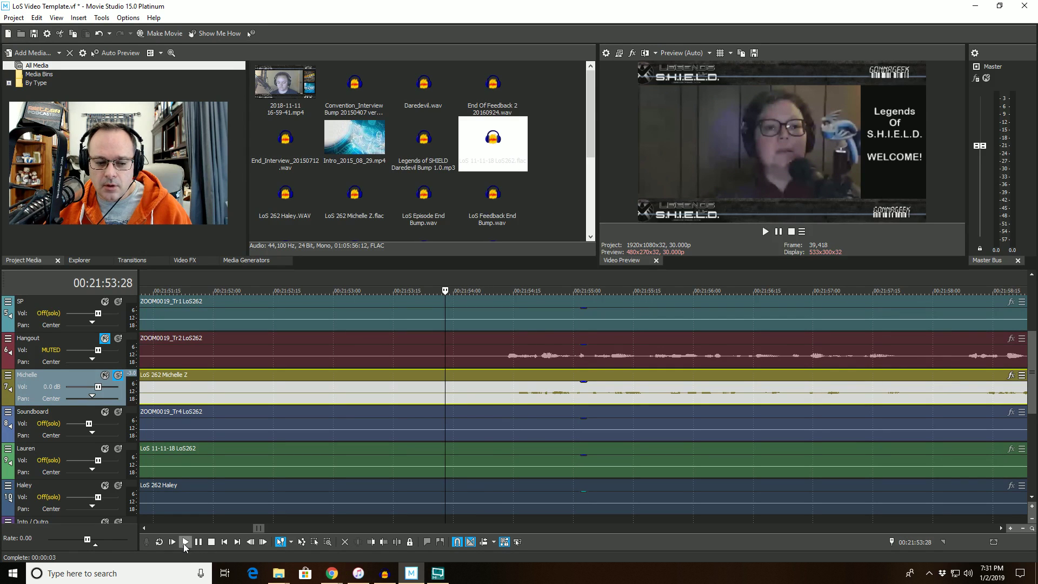
pyautogui.scroll(-5, 493, 464)
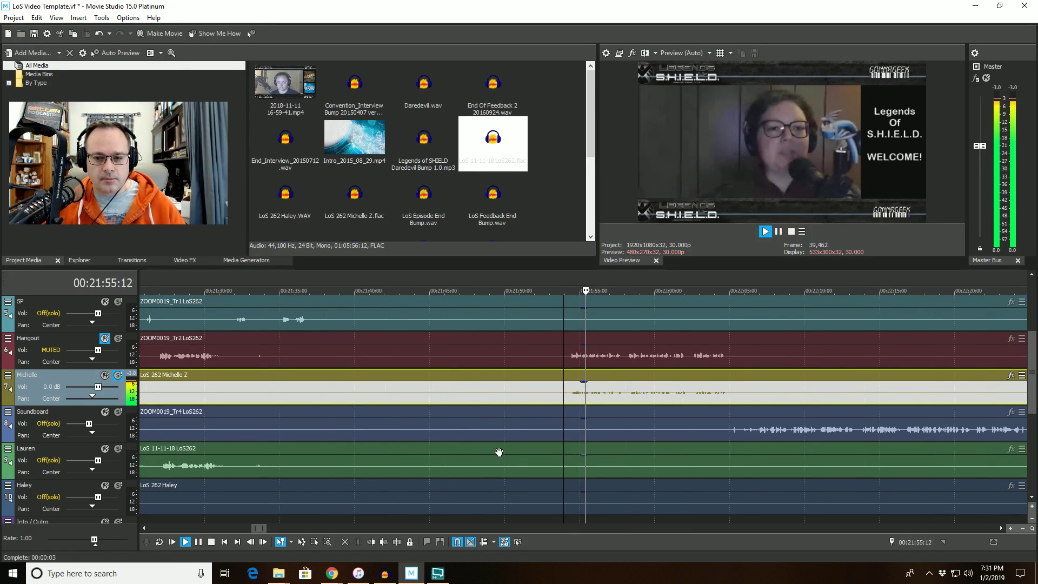
pyautogui.scroll(-2, 496, 461)
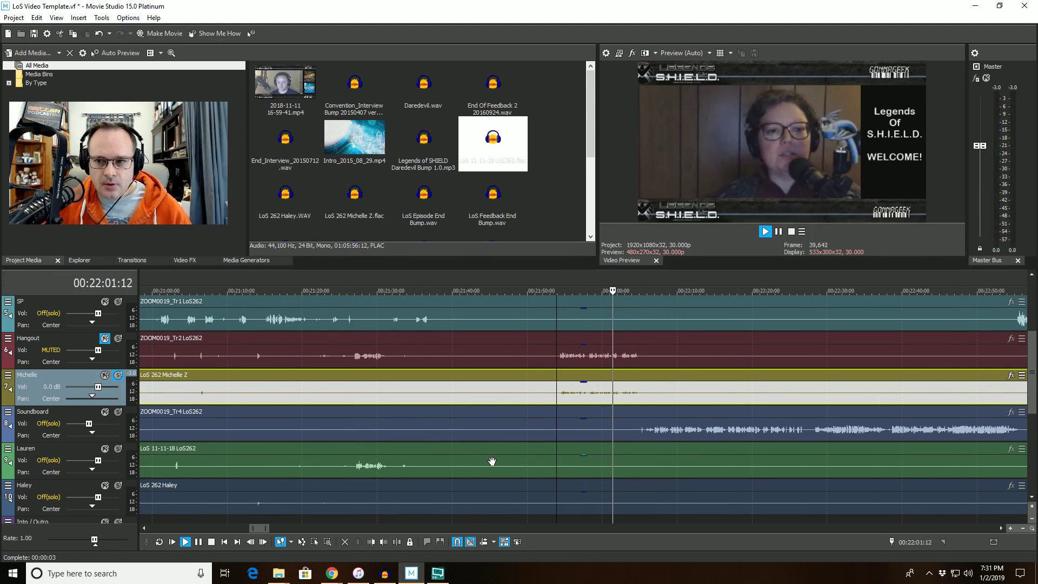
pyautogui.press('space')
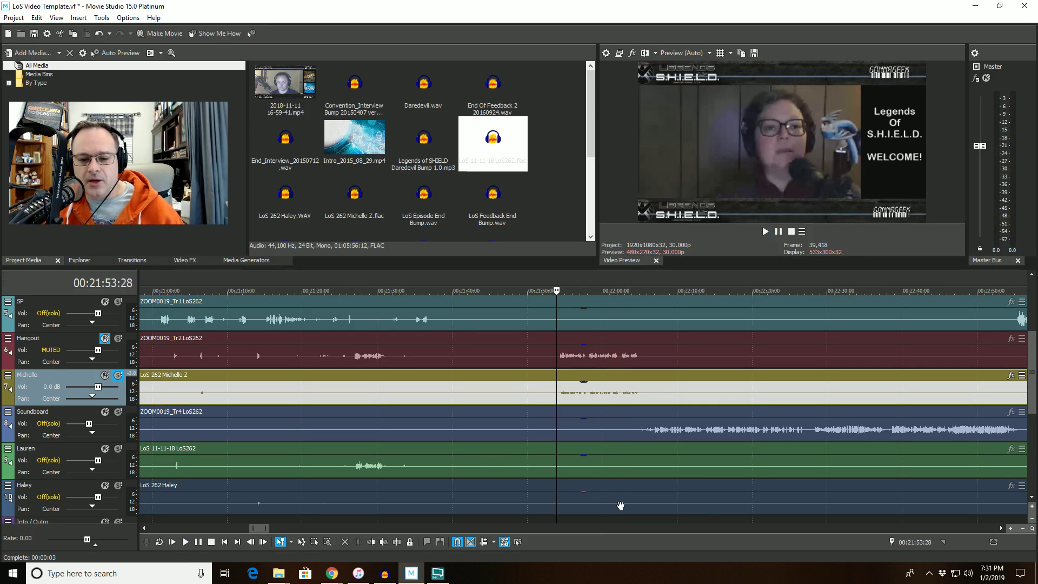
# Step: Move the olive co-host track below the blue co-host track
pyautogui.scroll(-2, 230, 475)
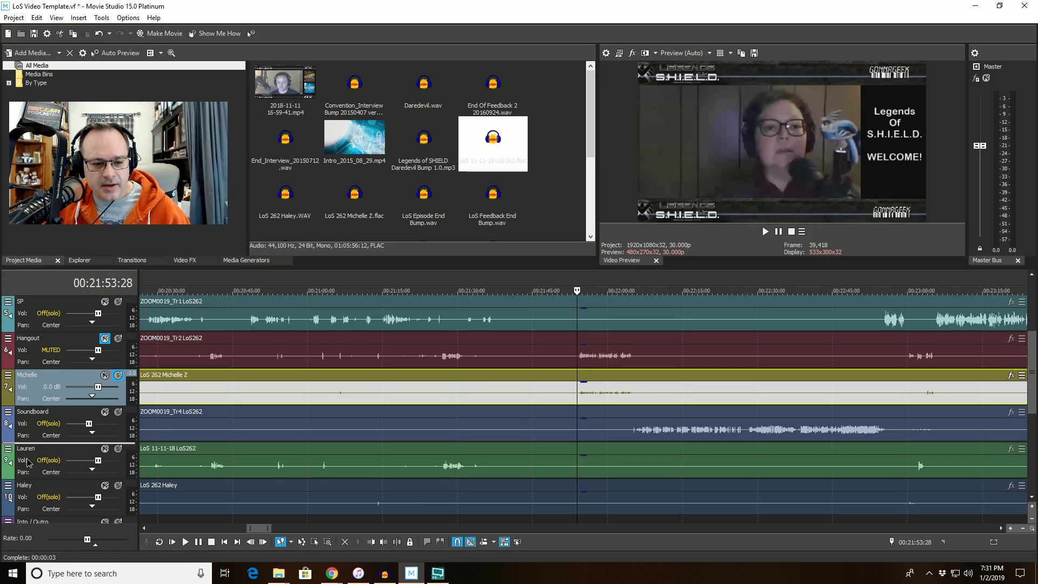
pyautogui.moveTo(25, 510); pyautogui.dragTo(27, 514)
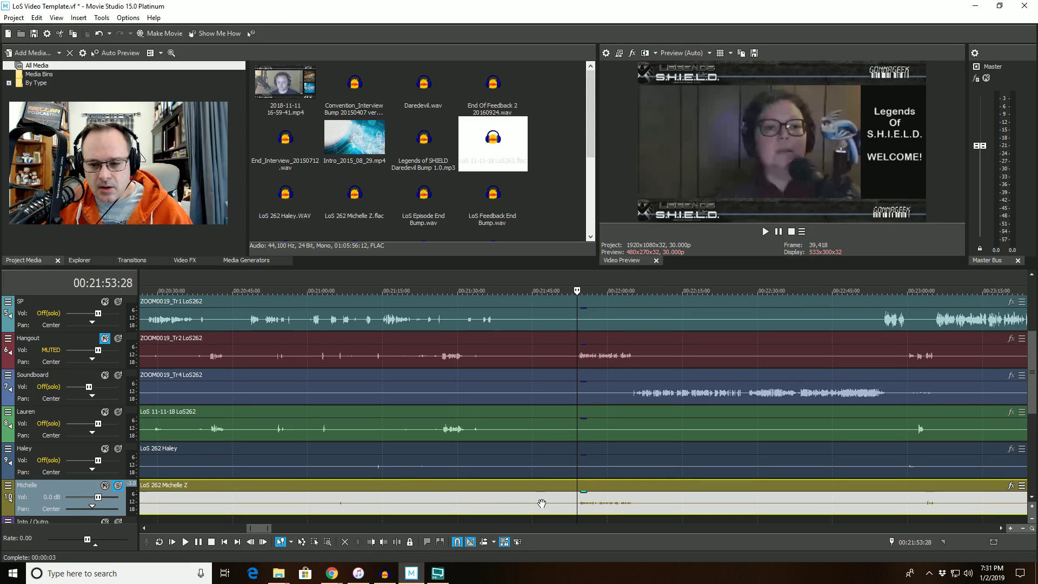
# Step: Select the blue co-host recording, play from 00:30:53:22, and turn off the olive track's solo to hear all unmuted tracks
pyautogui.scroll(-8, 607, 509)
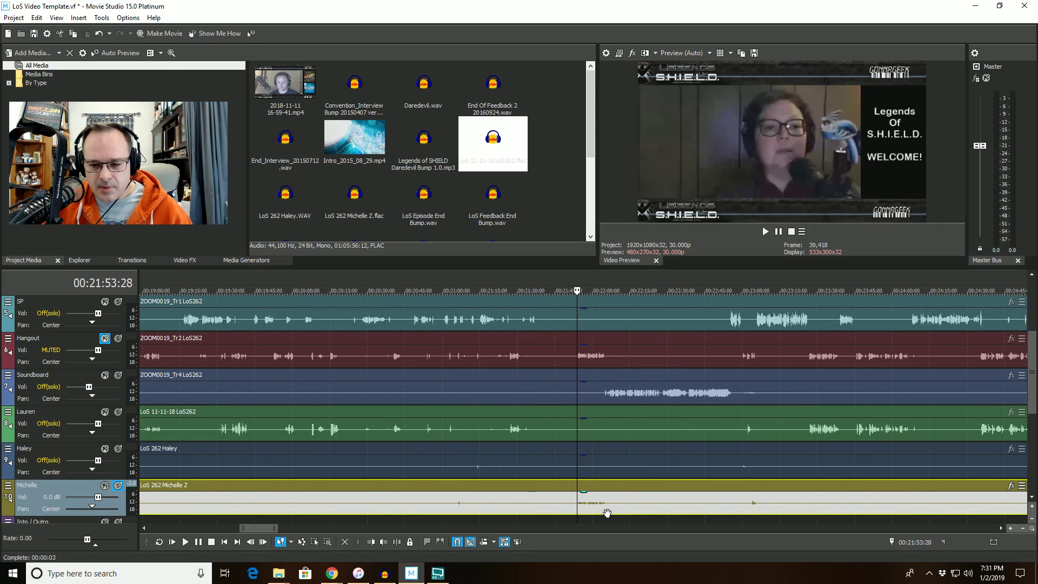
pyautogui.click(830, 452)
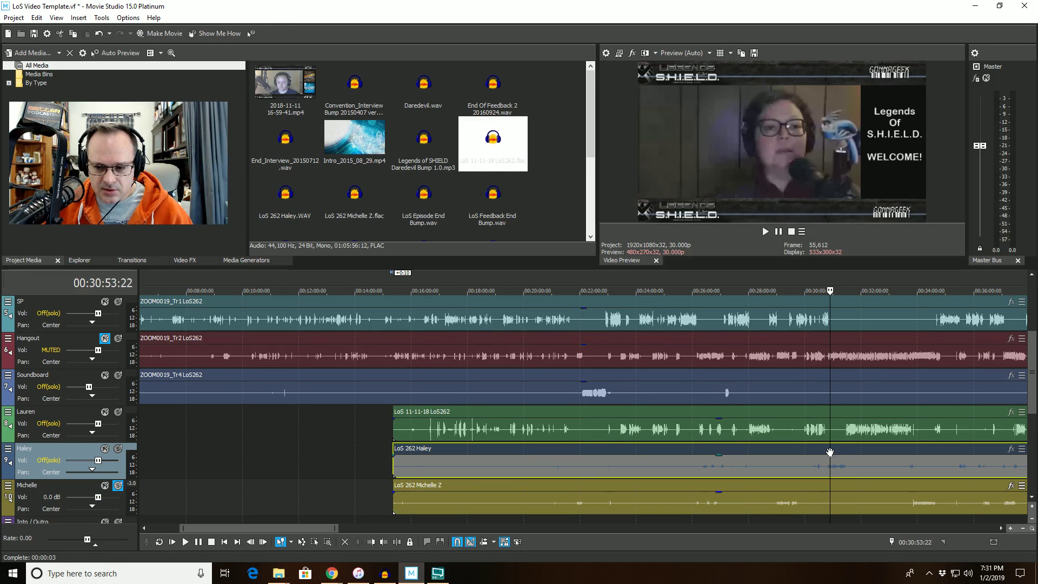
pyautogui.press('space')
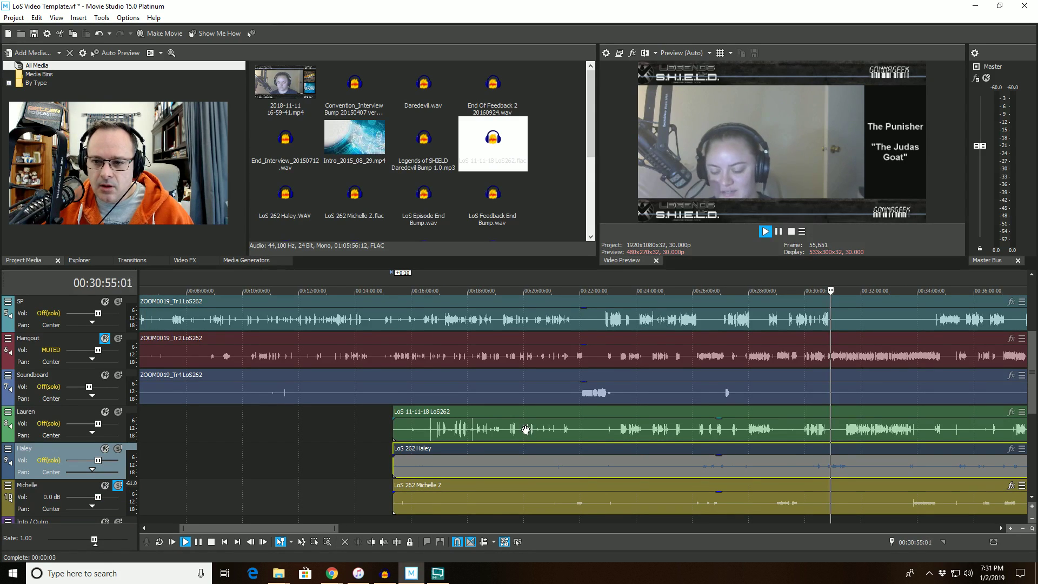
pyautogui.click(118, 485)
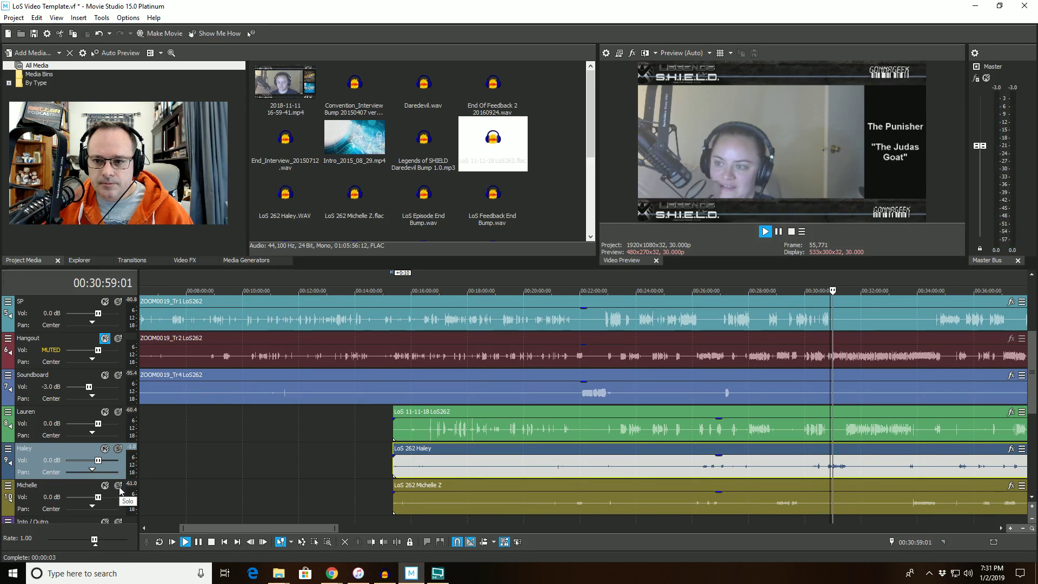
pyautogui.press('space')
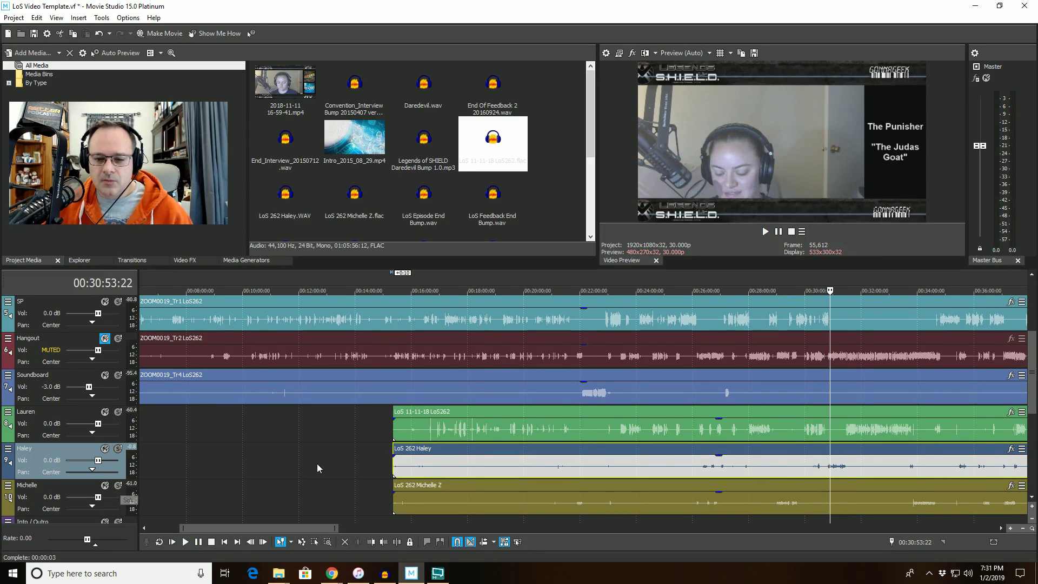
pyautogui.scroll(-6, 317, 463)
pyautogui.scroll(2, 370, 462)
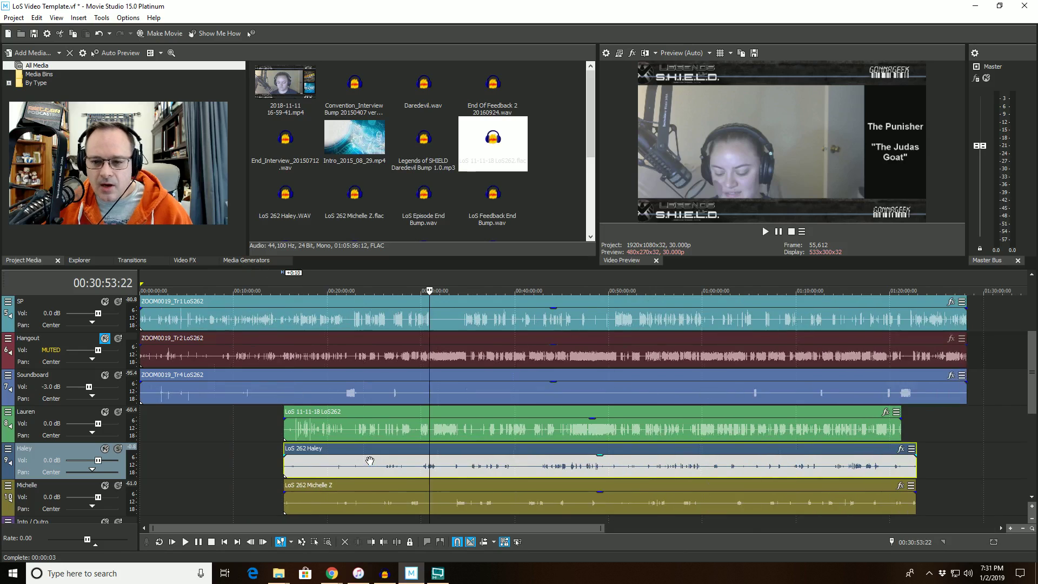
pyautogui.scroll(3, 1024, 386)
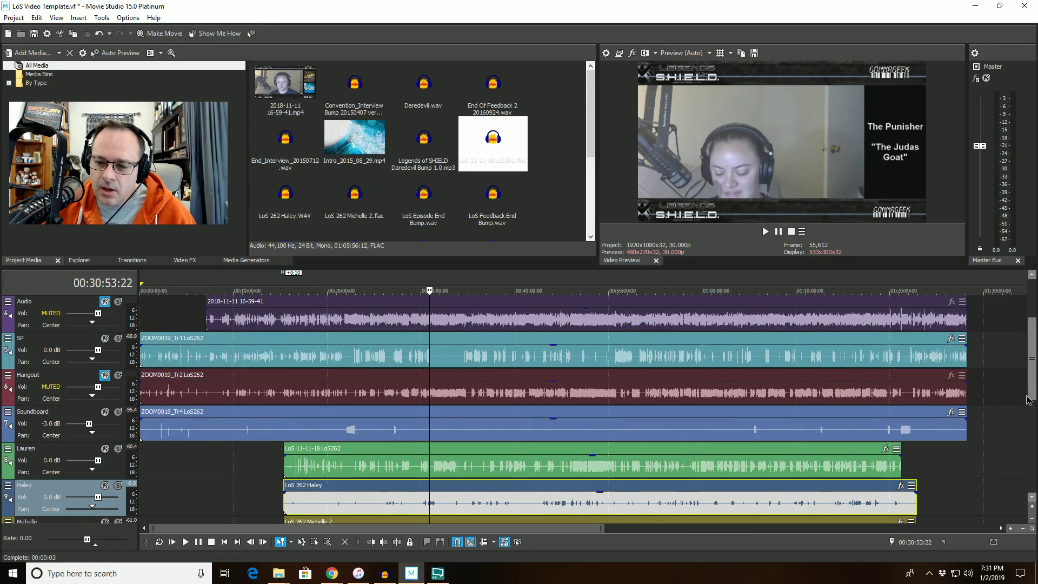
pyautogui.scroll(-3, 1024, 386)
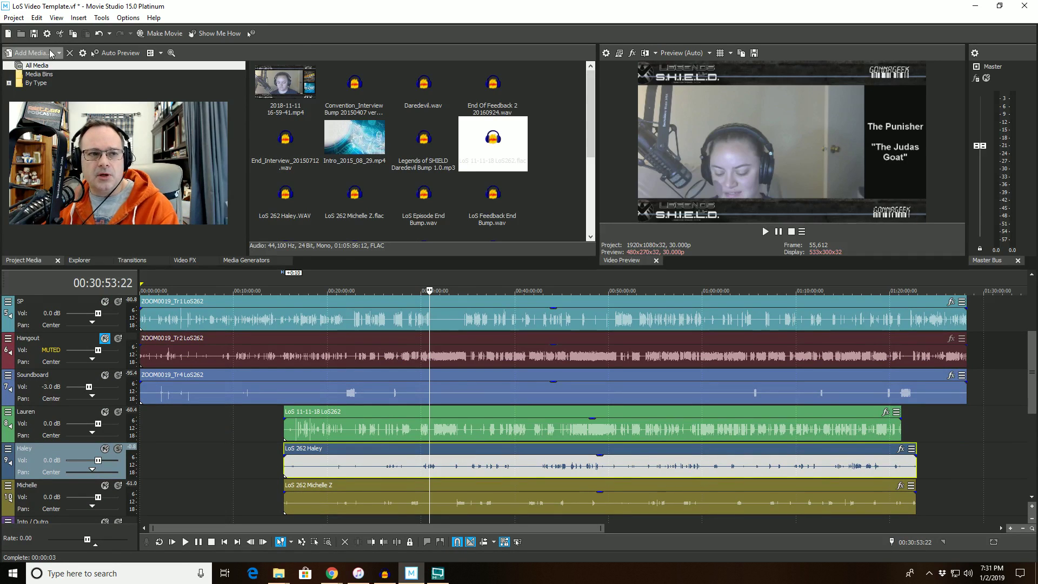
# Step: Save the project under the new name LoS262 Video Edit, based on the naming of the earlier episode files
pyautogui.click(14, 17)
pyautogui.click(25, 83)
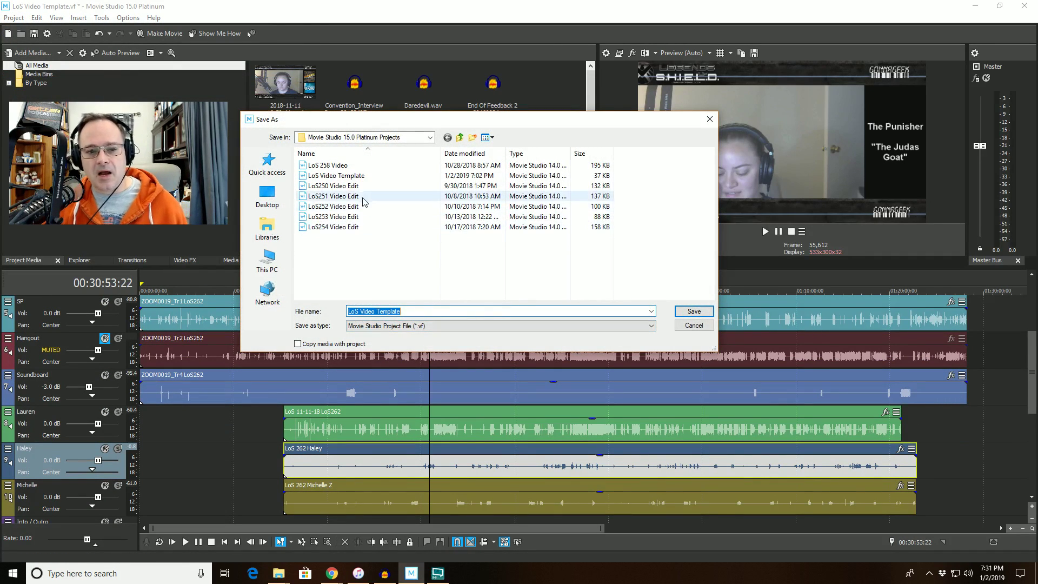
pyautogui.click(367, 187)
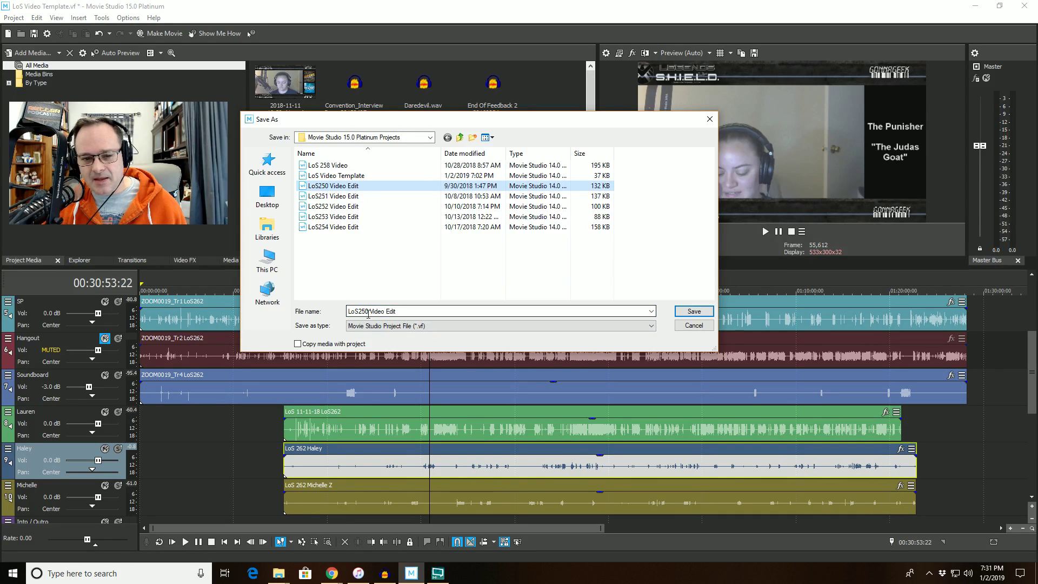
pyautogui.tripleClick(368, 313)
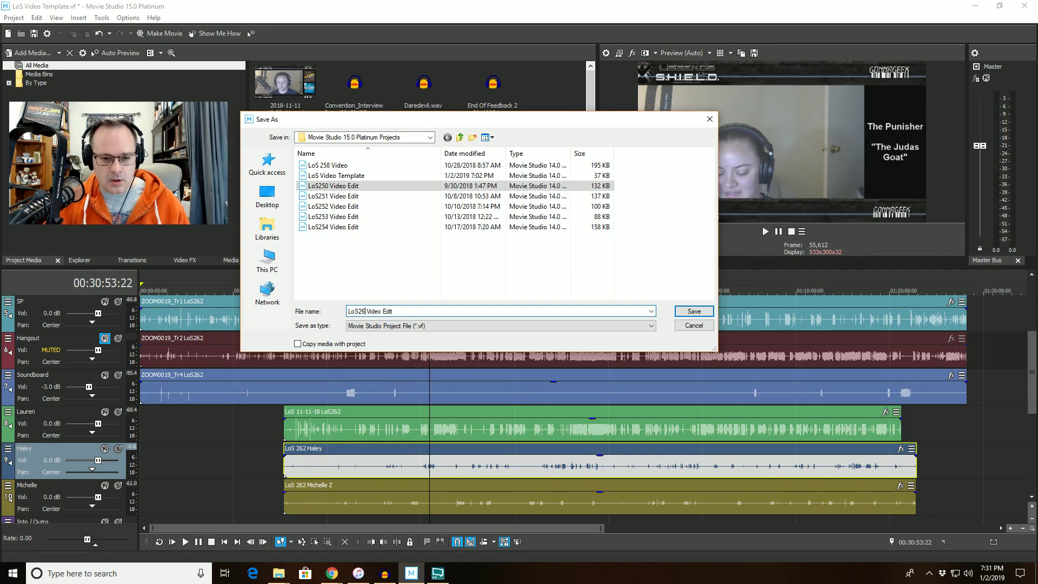
pyautogui.click(683, 308)
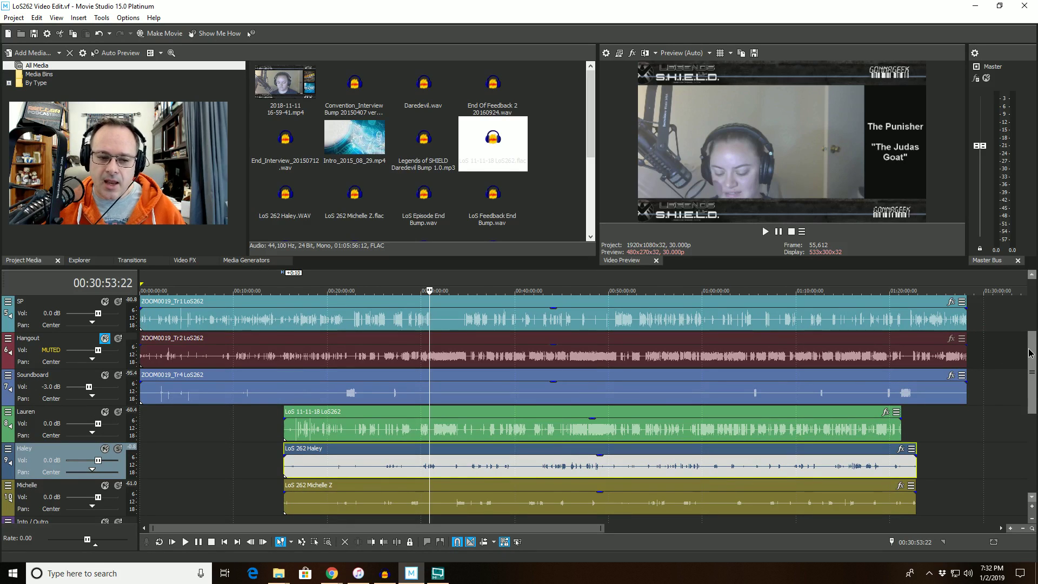
# Step: Select the timeline range from the project start to 00:22:19:04, across the material before the episode begins
pyautogui.scroll(1, 1030, 353)
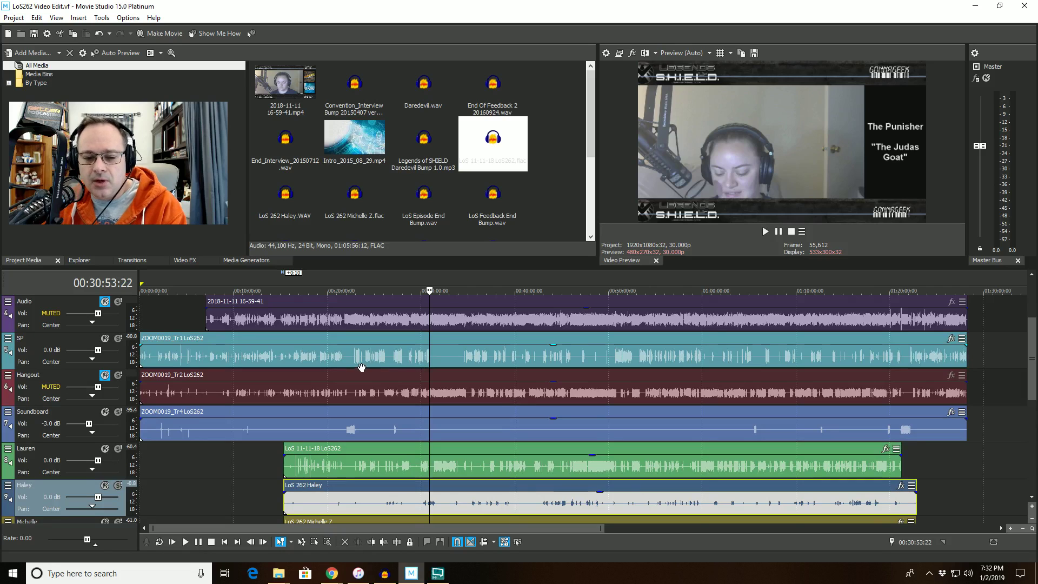
pyautogui.moveTo(212, 486); pyautogui.dragTo(93, 464)
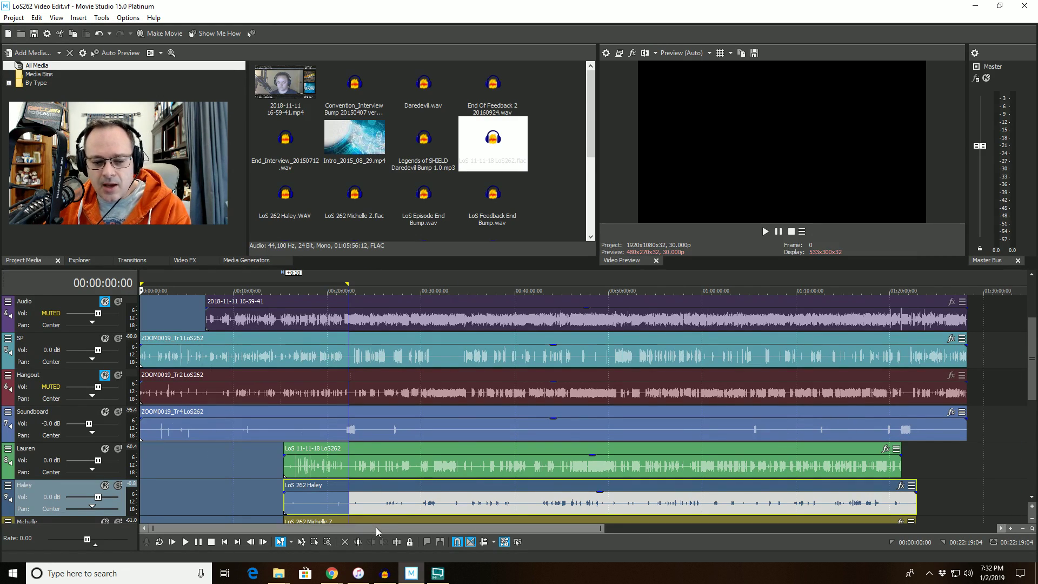
pyautogui.scroll(3, 423, 475)
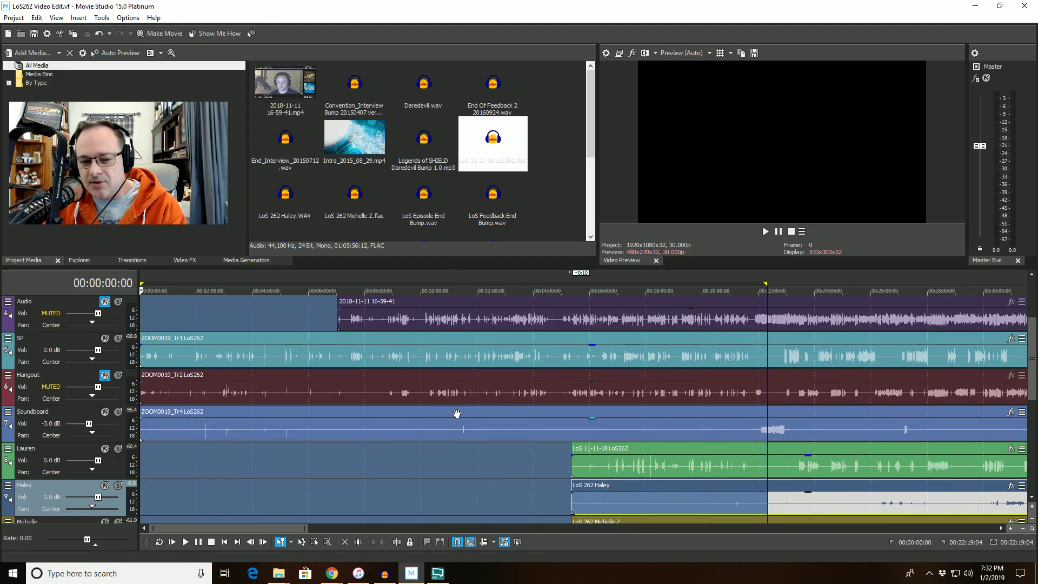
# Step: Unmute the Hangout track and select its recording
pyautogui.click(105, 376)
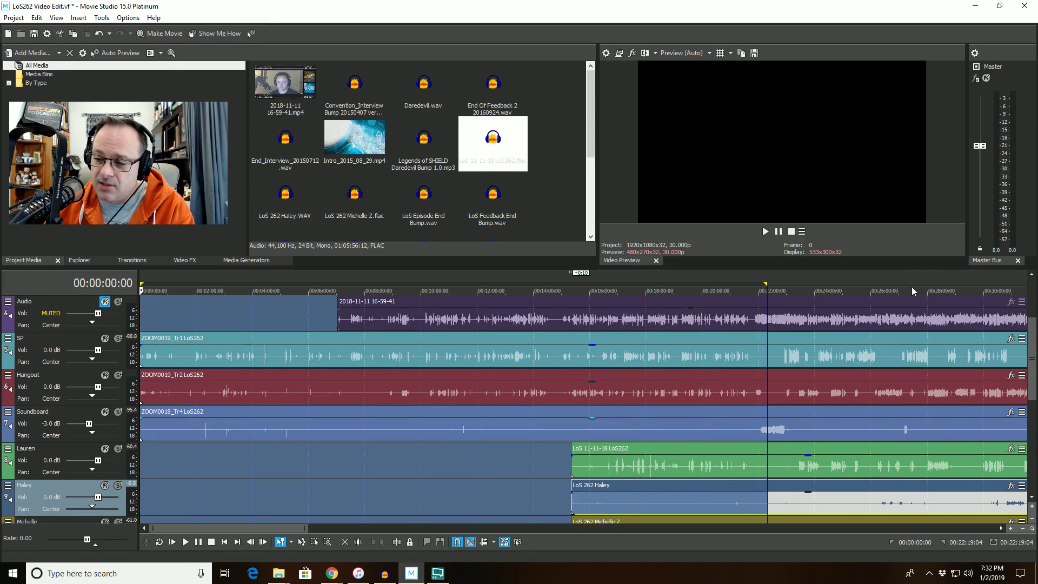
pyautogui.click(1034, 313)
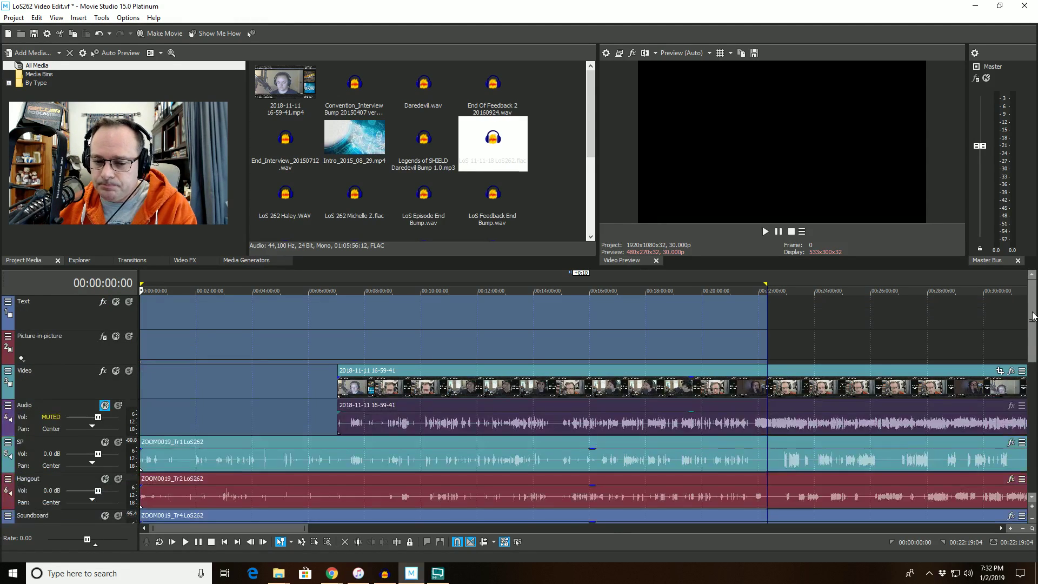
pyautogui.moveTo(1033, 322); pyautogui.dragTo(1031, 371)
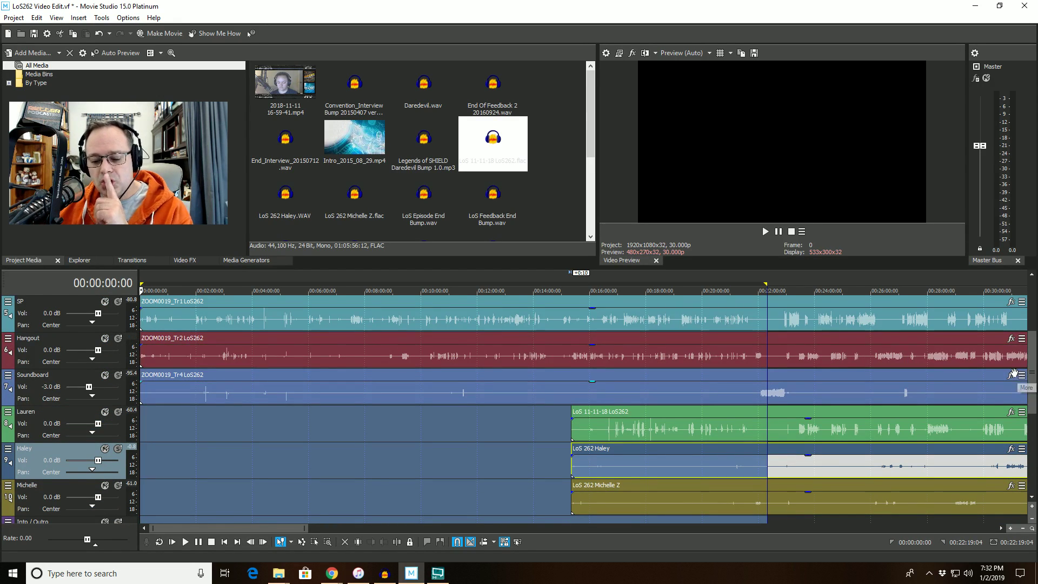
pyautogui.moveTo(218, 355); pyautogui.dragTo(179, 362)
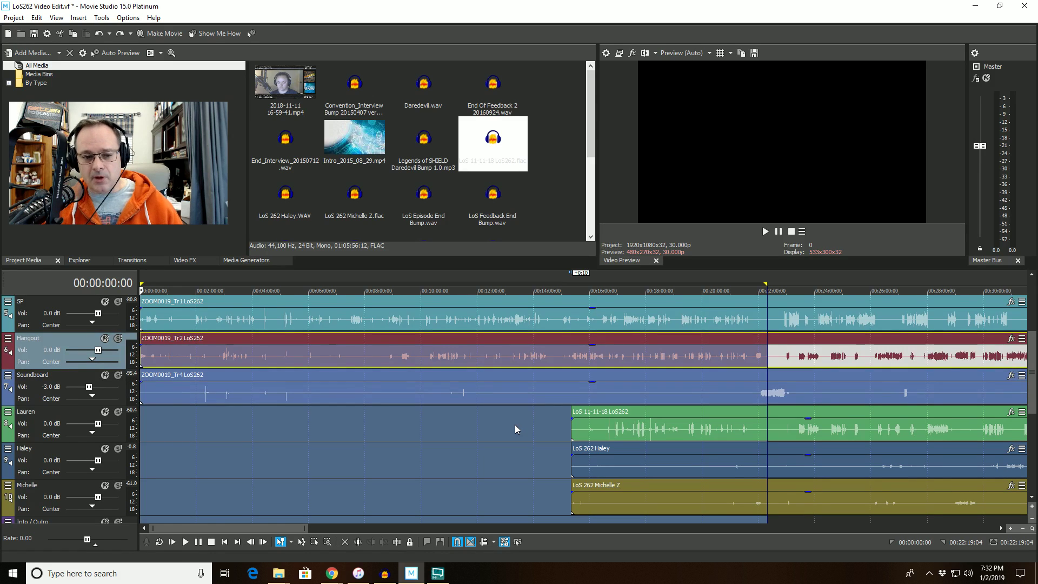
# Step: Switch to the Chrome browser
pyautogui.scroll(-4, 556, 400)
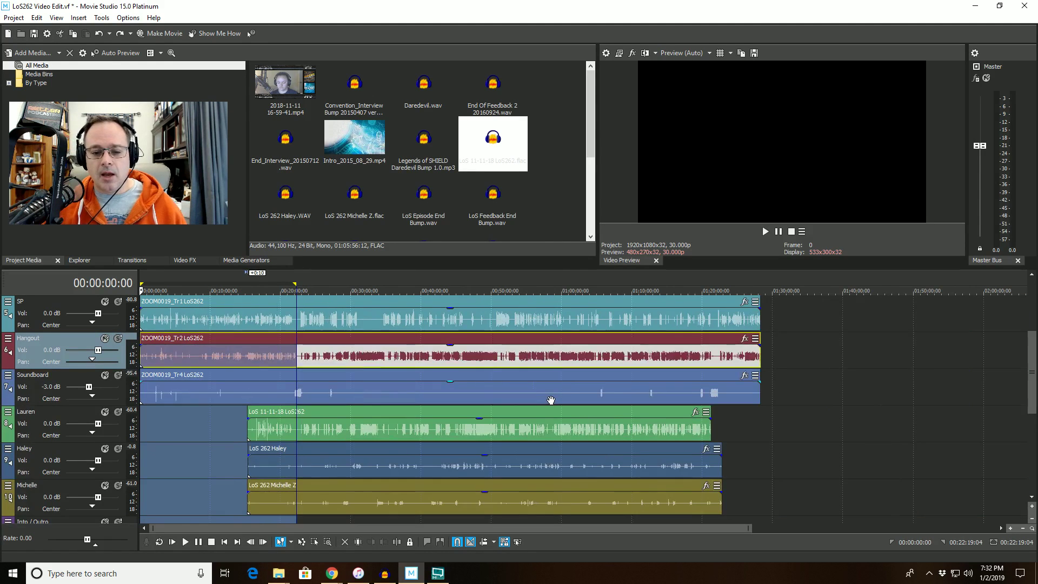
pyautogui.scroll(2, 552, 401)
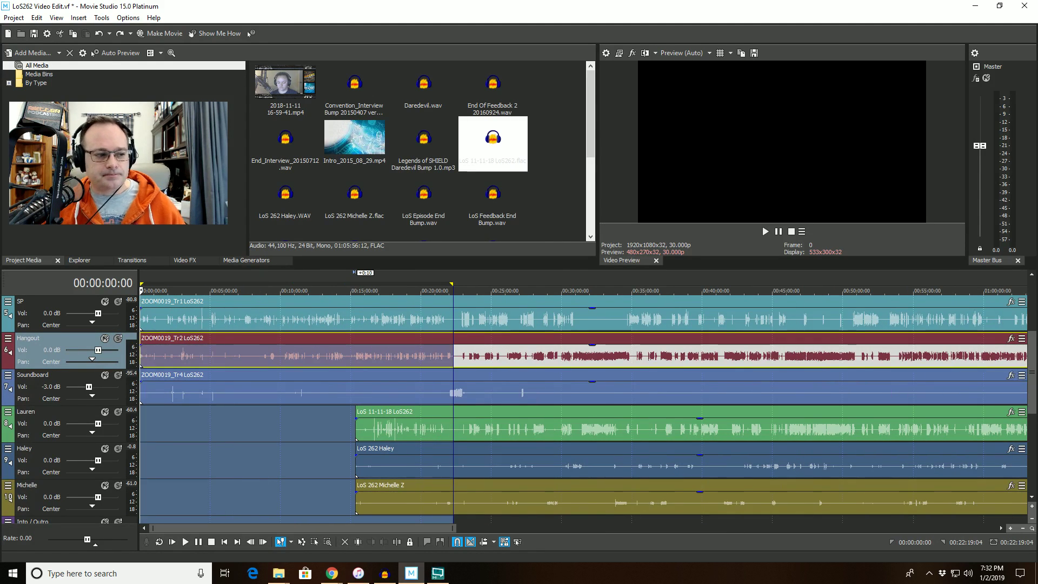
pyautogui.hotkey('alt', 'Tab')
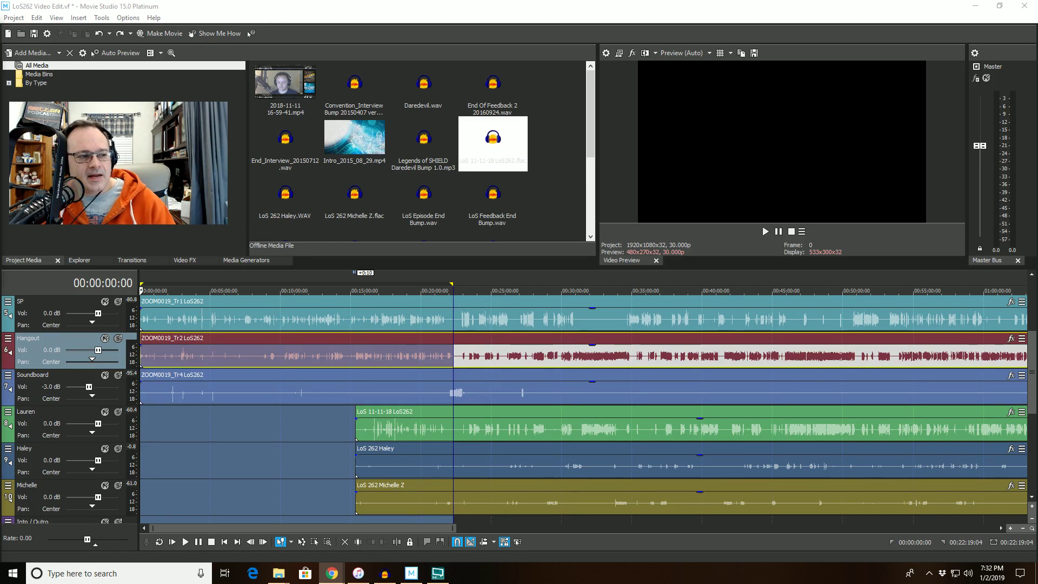